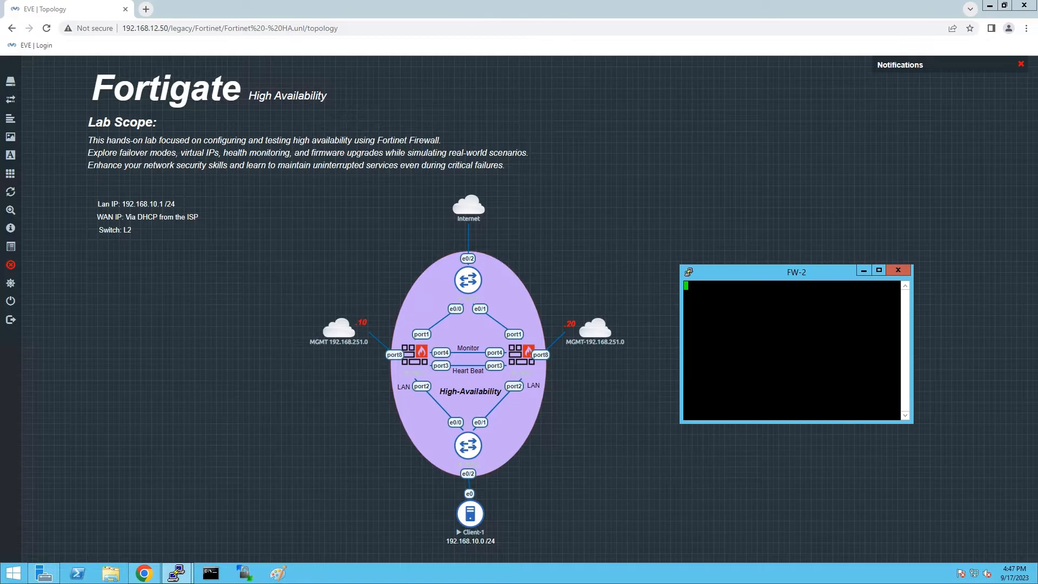
Log in to FW-1's console as admin and set a new admin password.
mouse_move(177, 574)
click(150, 520)
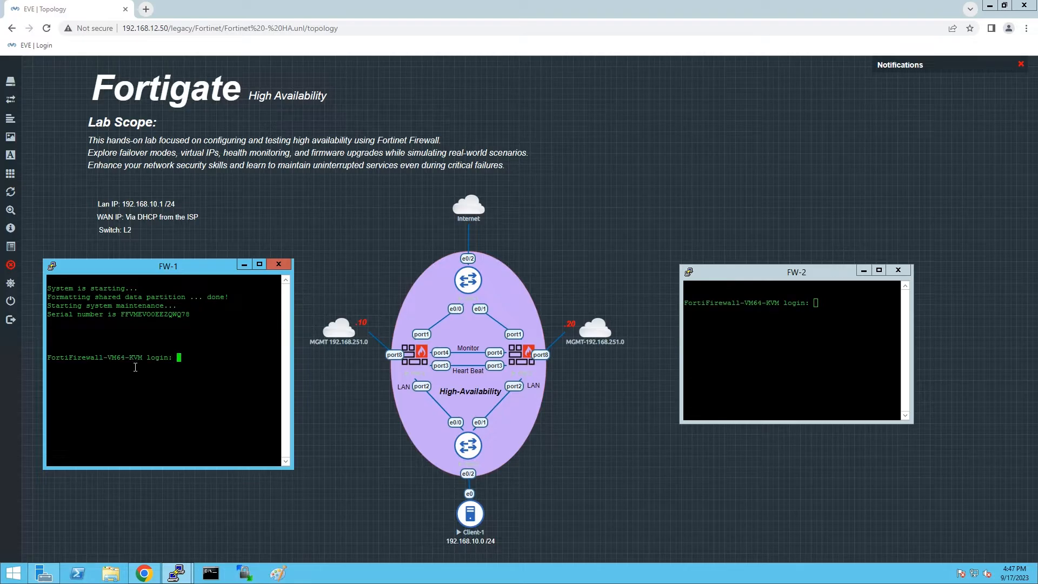
text(admin)
key(Return)
key(Return)
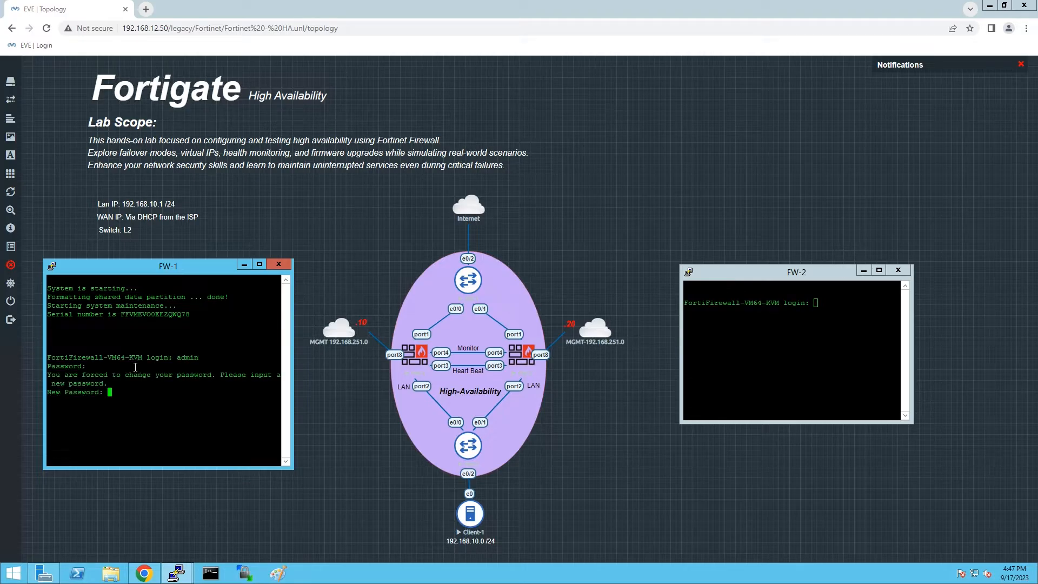
key(Return)
key(Return)
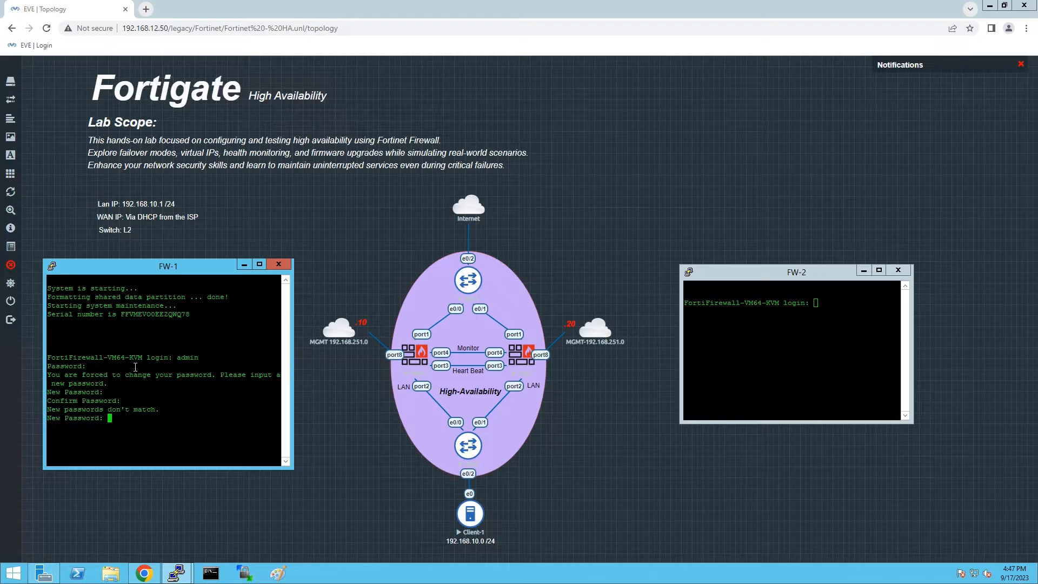
key(Return)
key(Return)
key(Return)
key(Return)
key(Return)
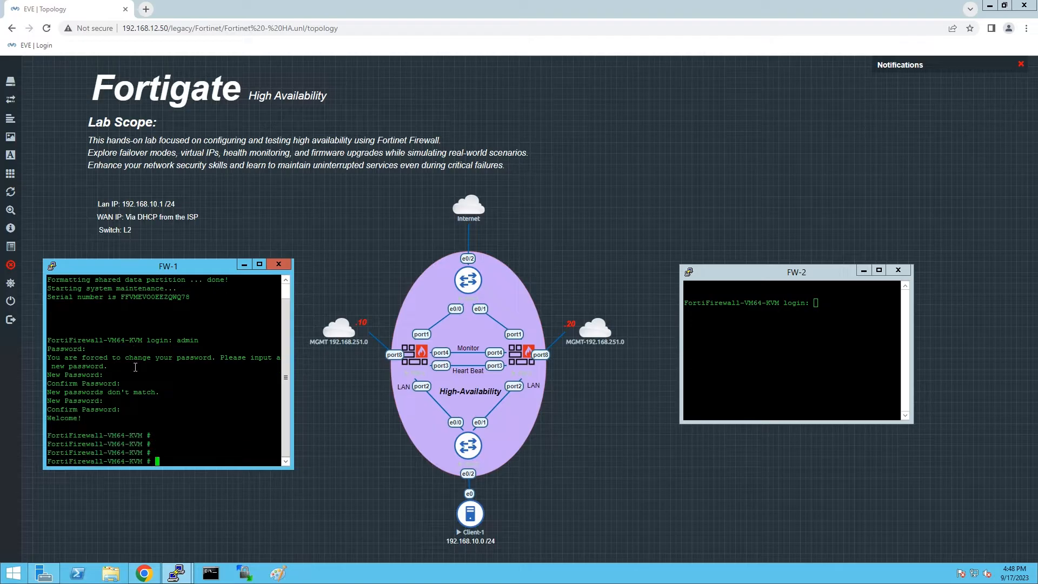
key(Return)
key(Return)
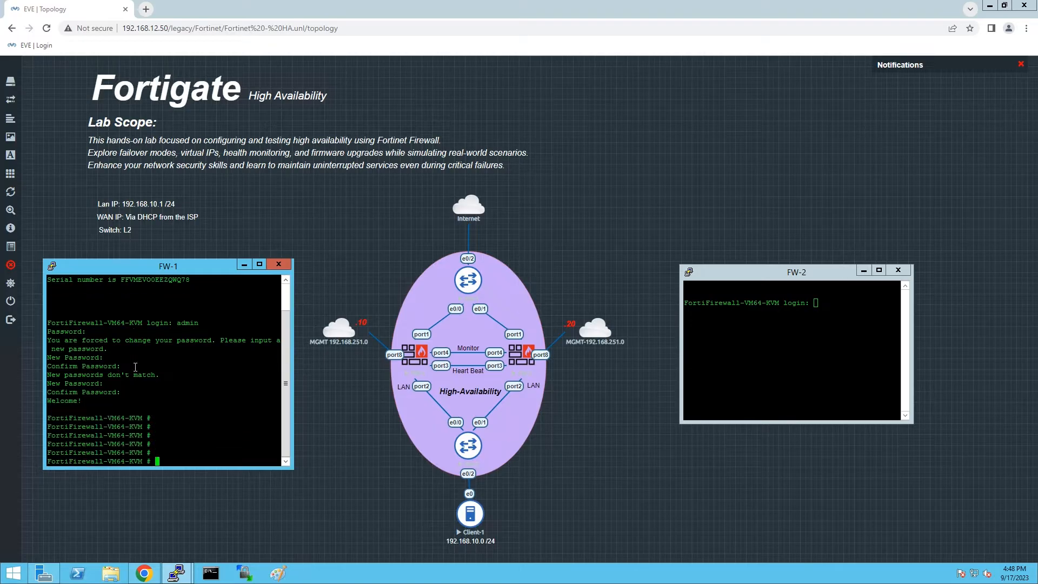
Give FW-1's port8 the IP address 192.168.251.10/24.
text(conf sys t)
text(nt)
key(Return)
text(edit)
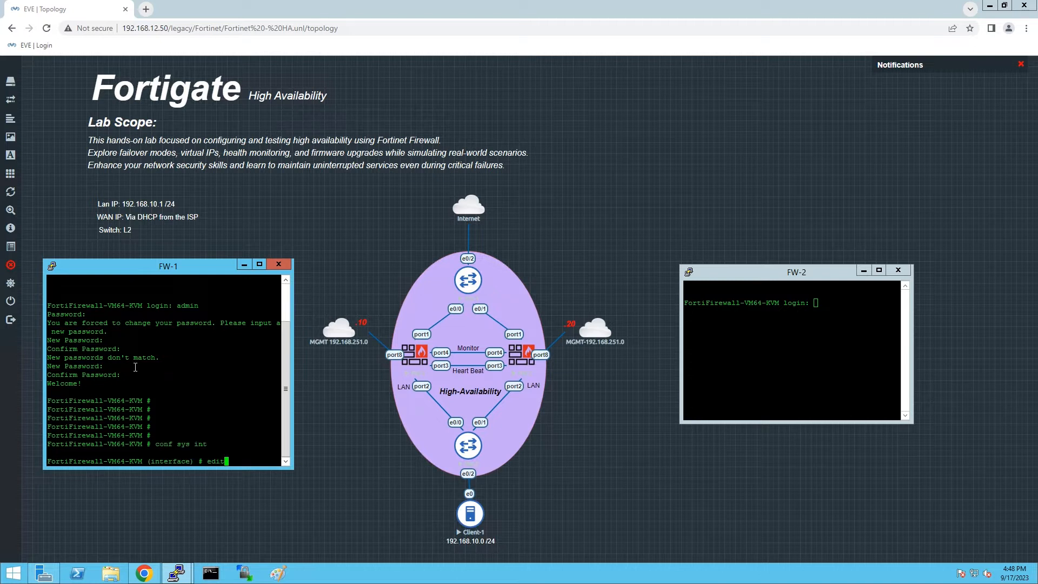
text( port8)
key(Return)
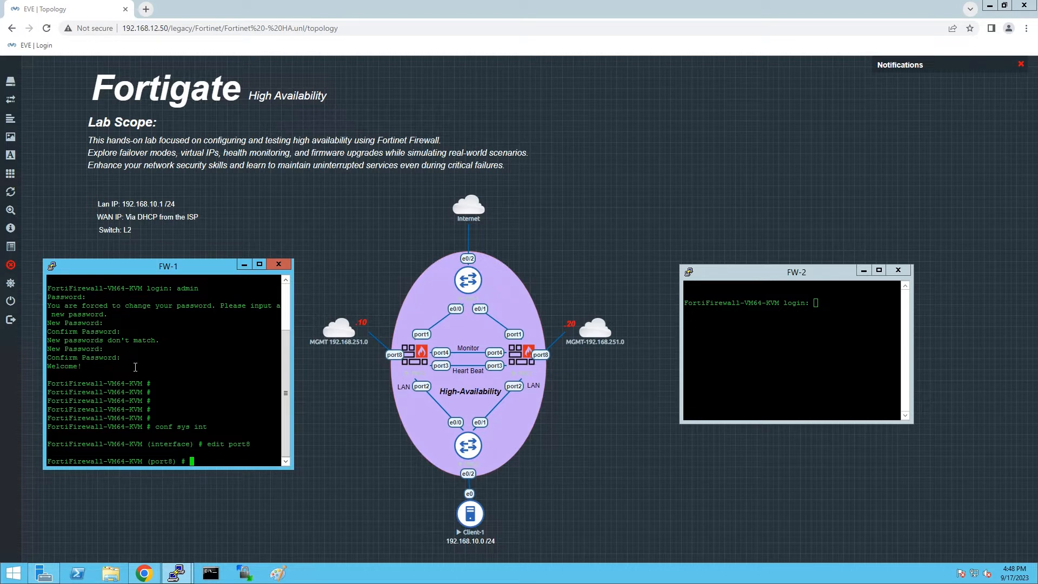
text(set ip 192.168.251.10/24)
key(Return)
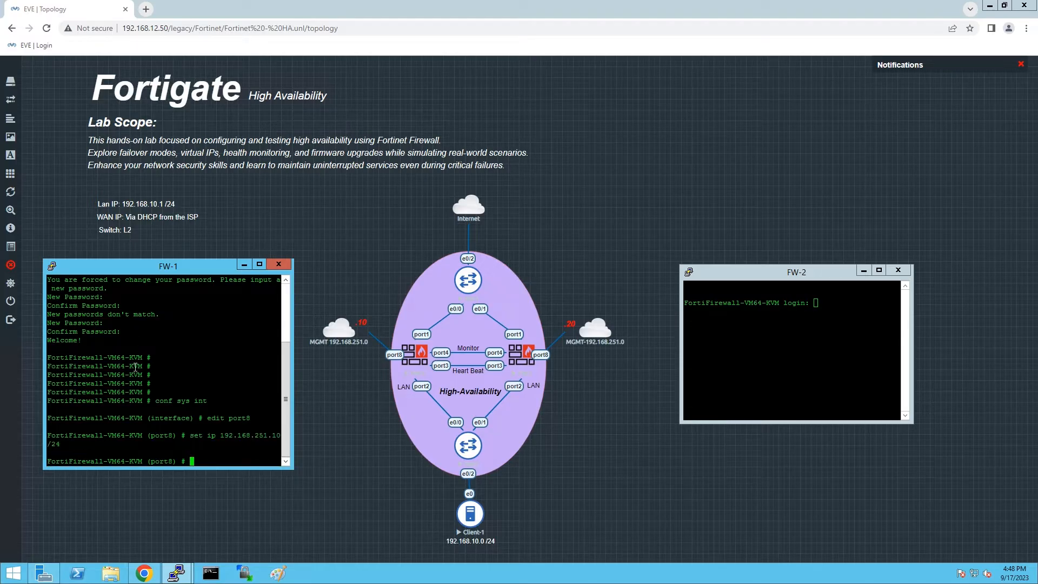
Allow HTTPS, HTTP, ping, Telnet and SSH on port8, alias it MGMT, and save.
text(set all)
drag(292, 436, 346, 436)
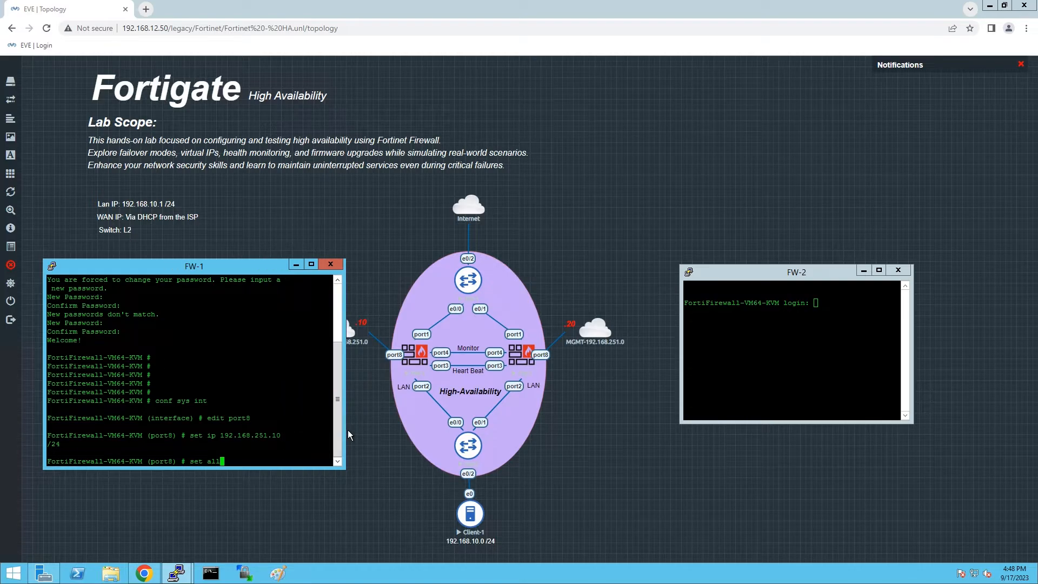
key(Tab)
text(https http ping telnet ssh)
key(Return)
text(set alias MGMT)
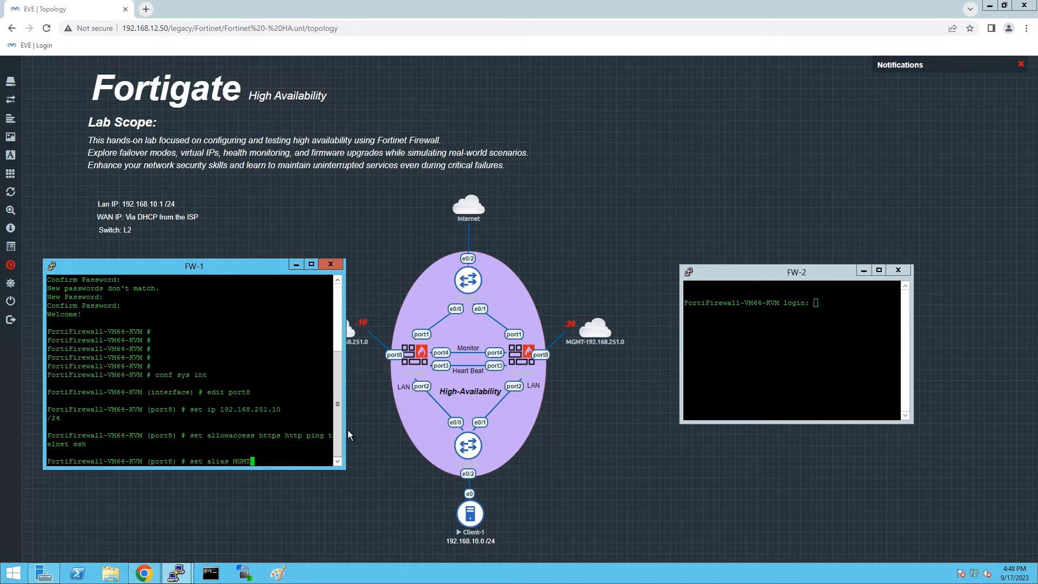
key(Return)
text(end)
key(Return)
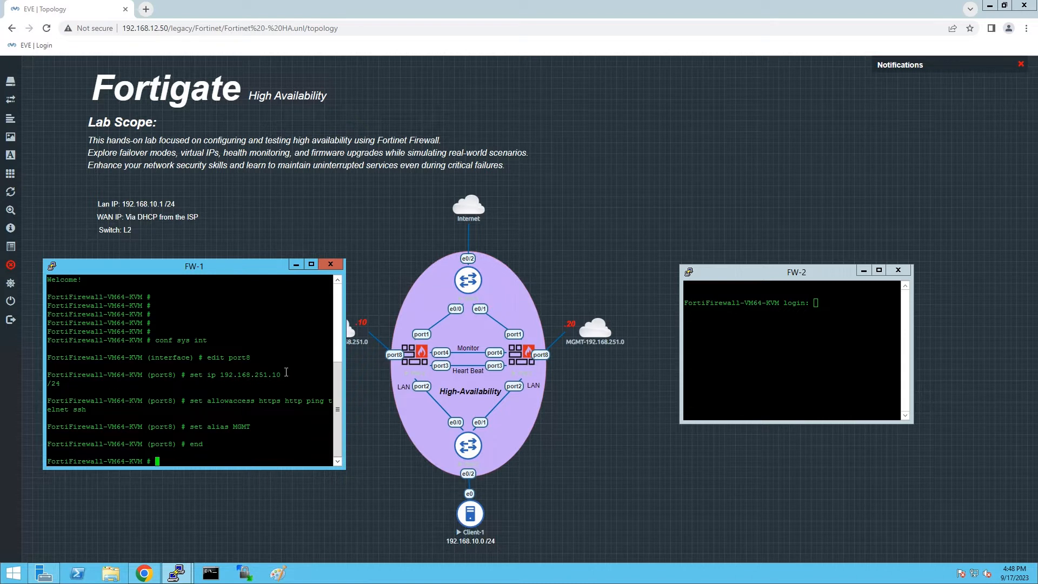
drag(277, 374, 209, 370)
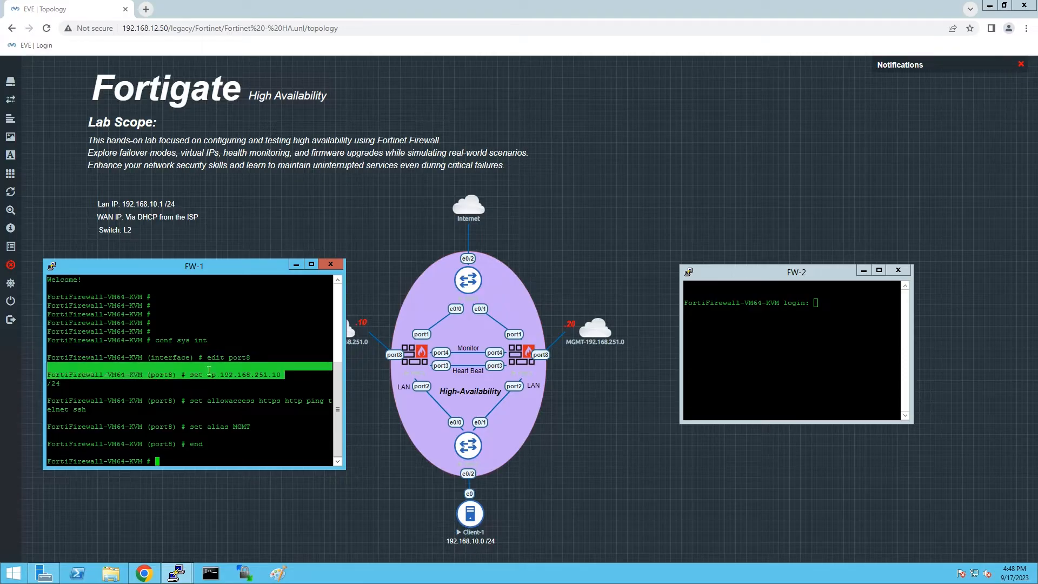
Close the FW-1 session and log in to FW-2's console as admin.
click(339, 265)
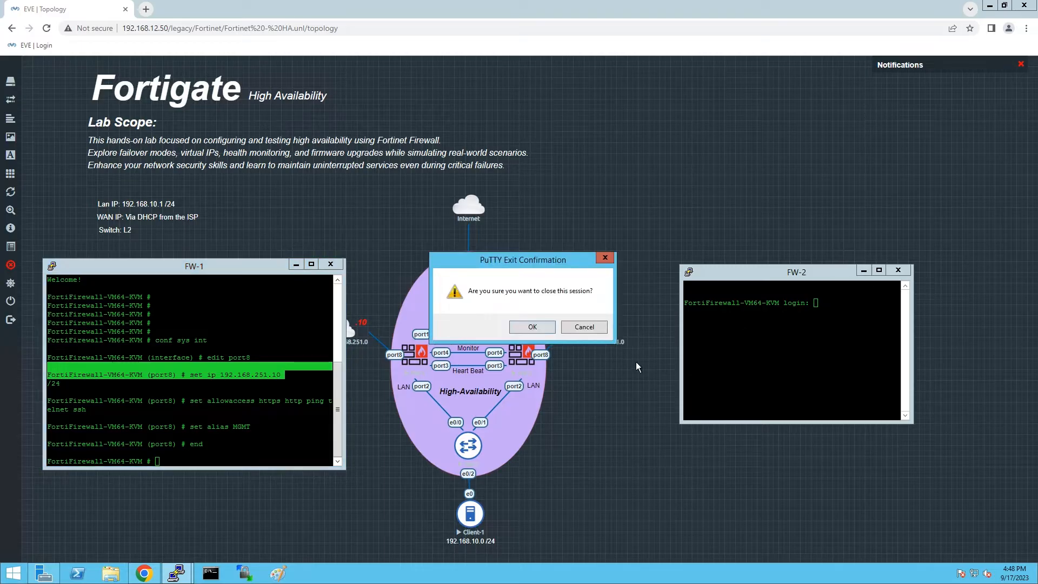
click(538, 328)
drag(788, 279, 185, 310)
text(admin)
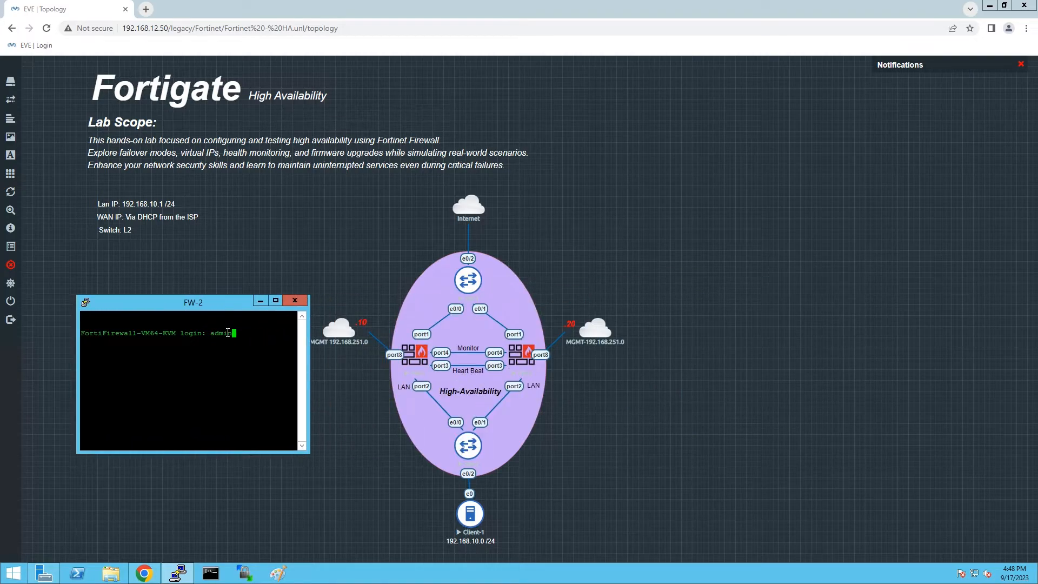
key(Return)
key(Return)
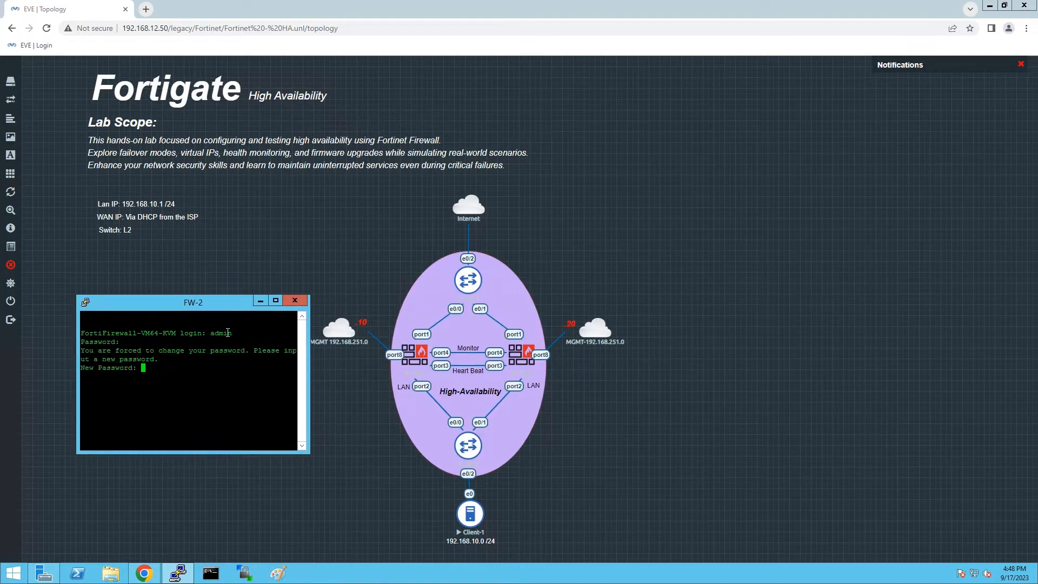
key(Return)
key(Return)
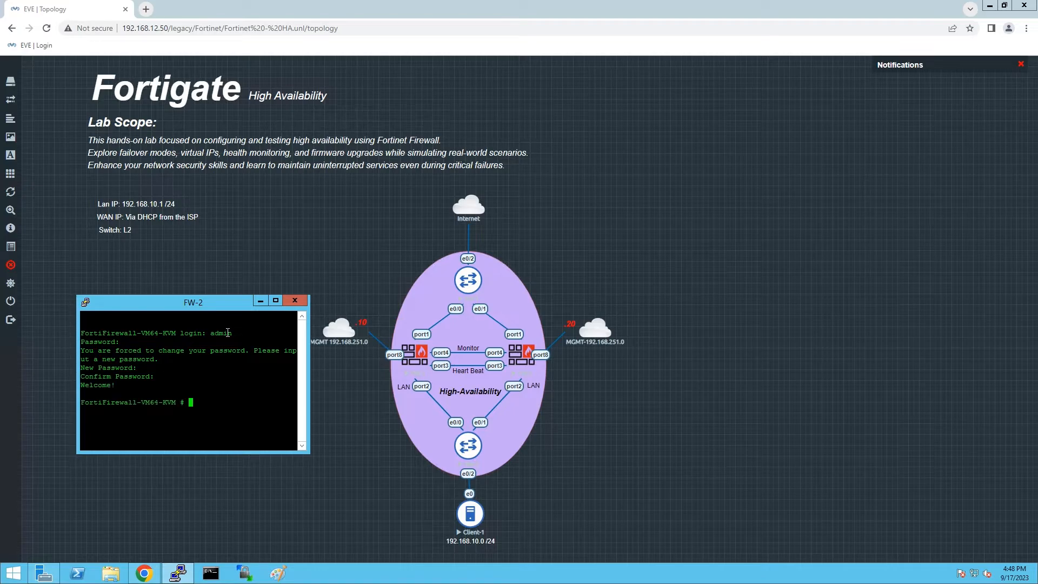
Give FW-2's port8 the IP address 192.168.251.20/24.
text(conf sys int)
key(Return)
text(edit port8)
key(Return)
text(set ip)
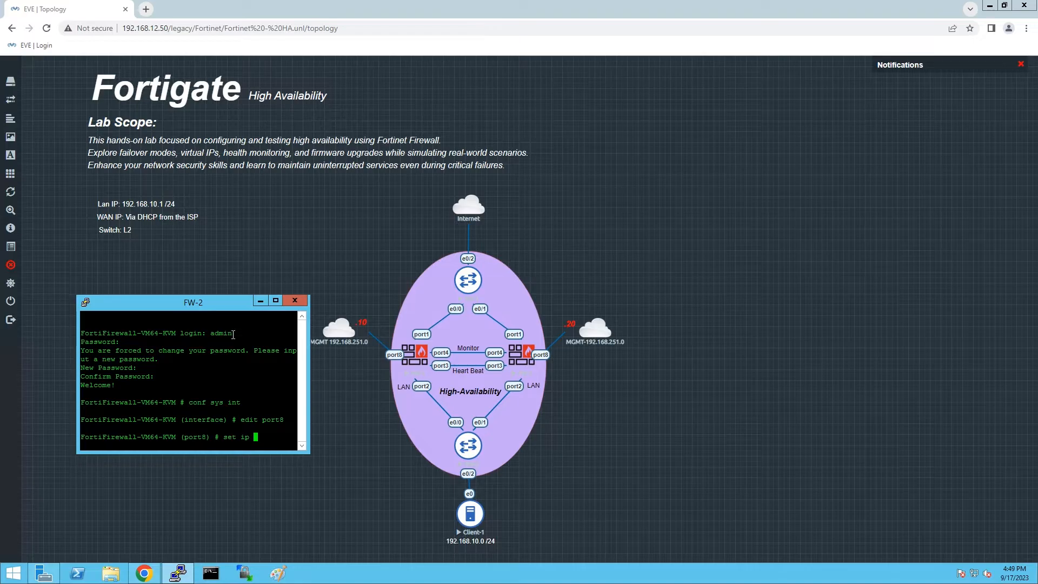
drag(311, 410, 397, 410)
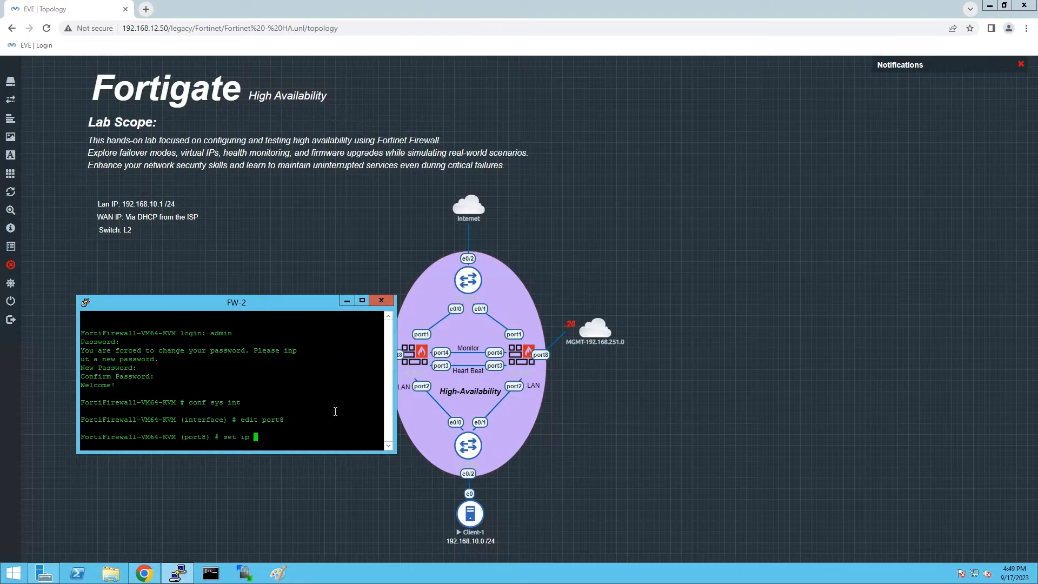
text(192.168.251.20/24)
key(Return)
Allow HTTPS, HTTP, ping, Telnet and SSH on FW-2's port8, alias it MGMT, save, and close the session.
text(set allowaccess )
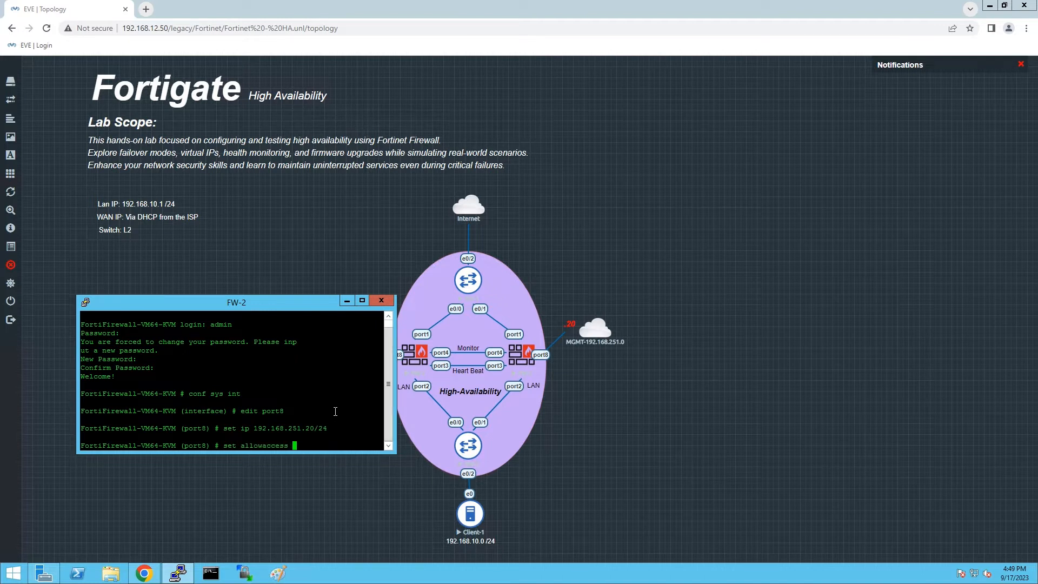
text(https http ping telnet)
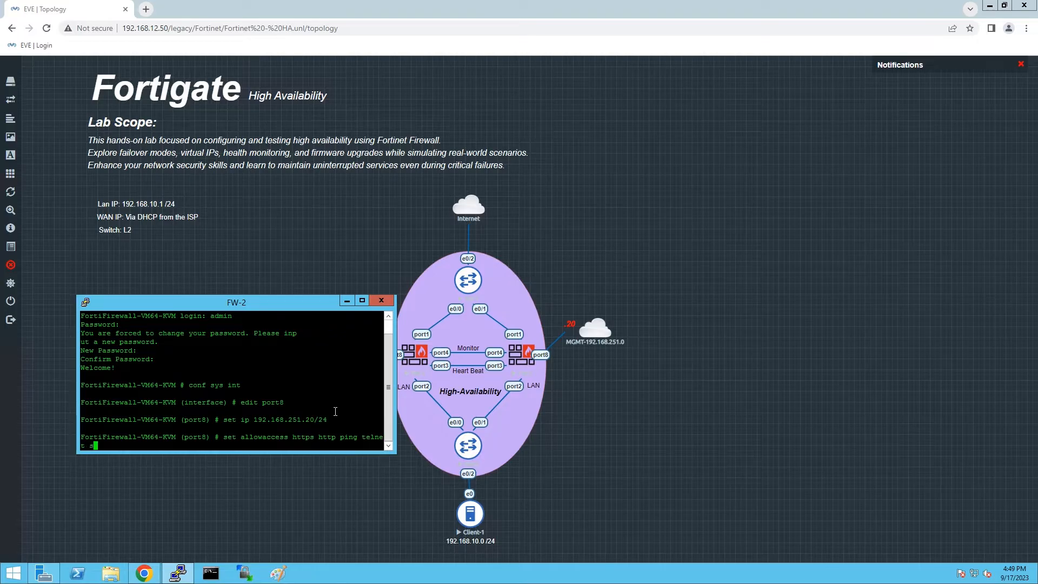
text(  ssh)
key(Return)
key(Return)
text(set alias )
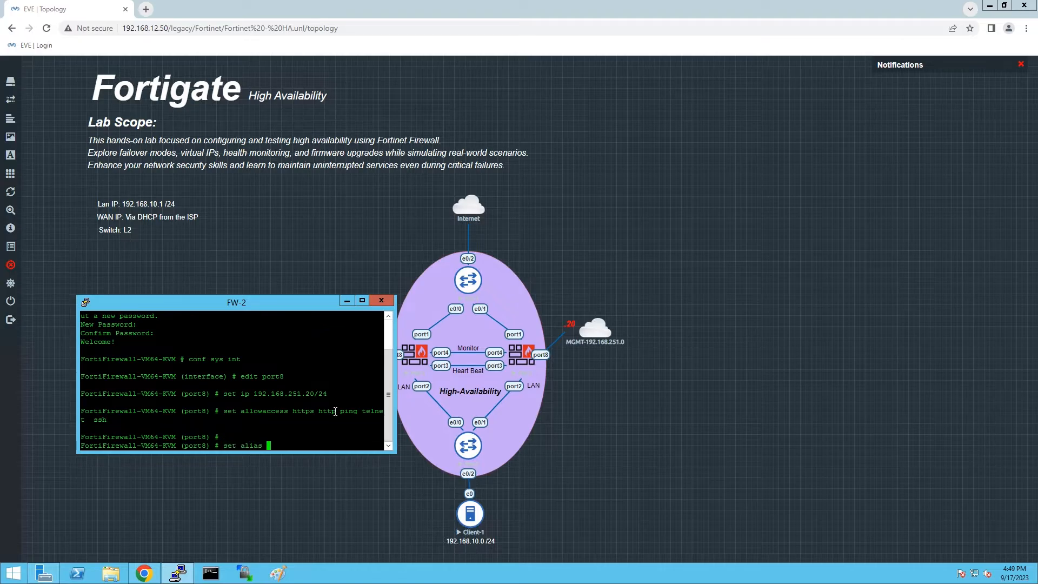
text(MGMT)
key(Return)
text(end)
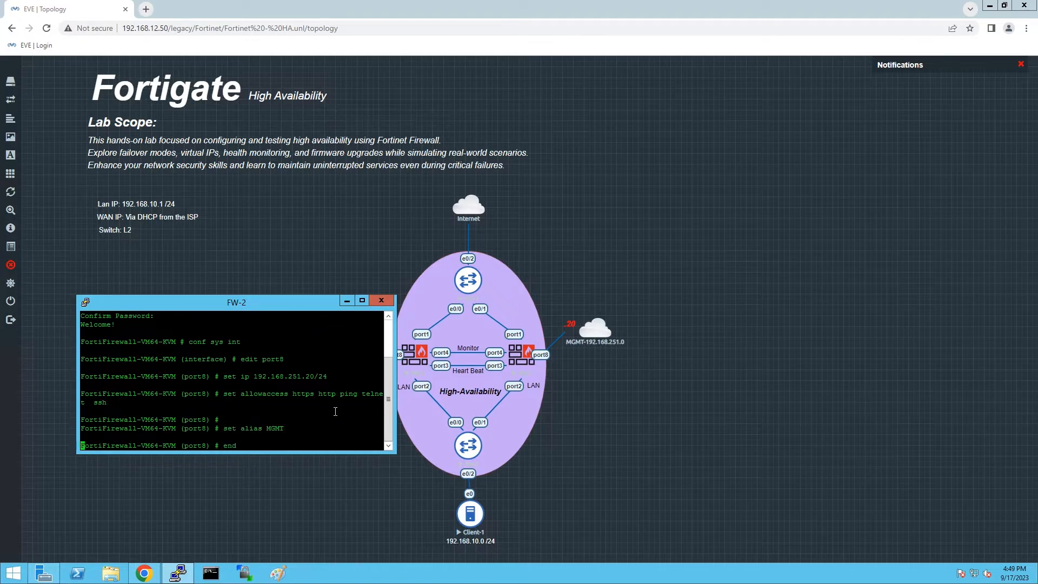
key(Return)
key(Return)
key(Return)
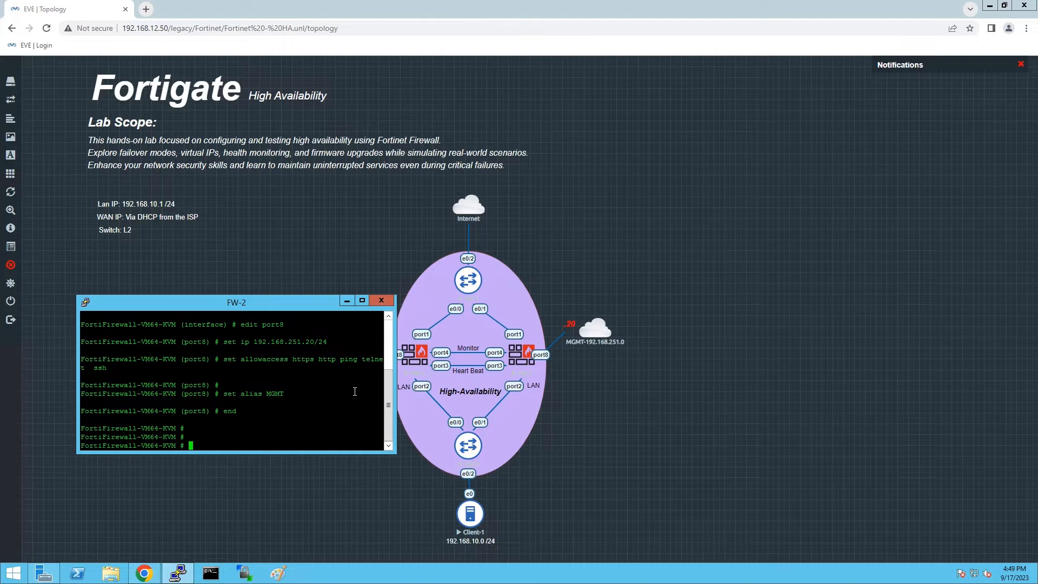
click(381, 300)
Close the FW-2 session and sign in to FW-1's web GUI at 192.168.251.10 as admin.
click(528, 325)
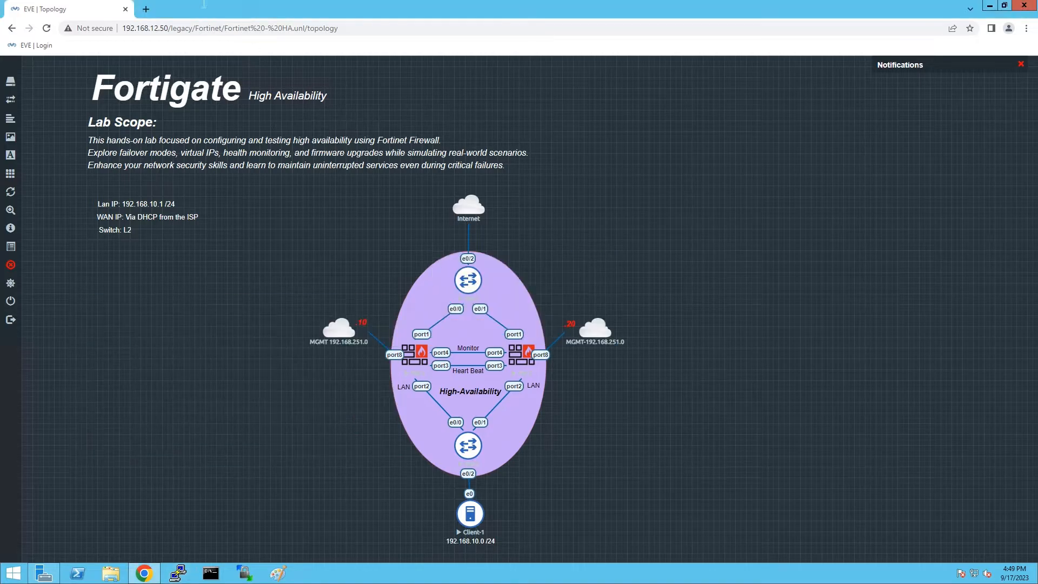
click(146, 9)
text(192.168.25)
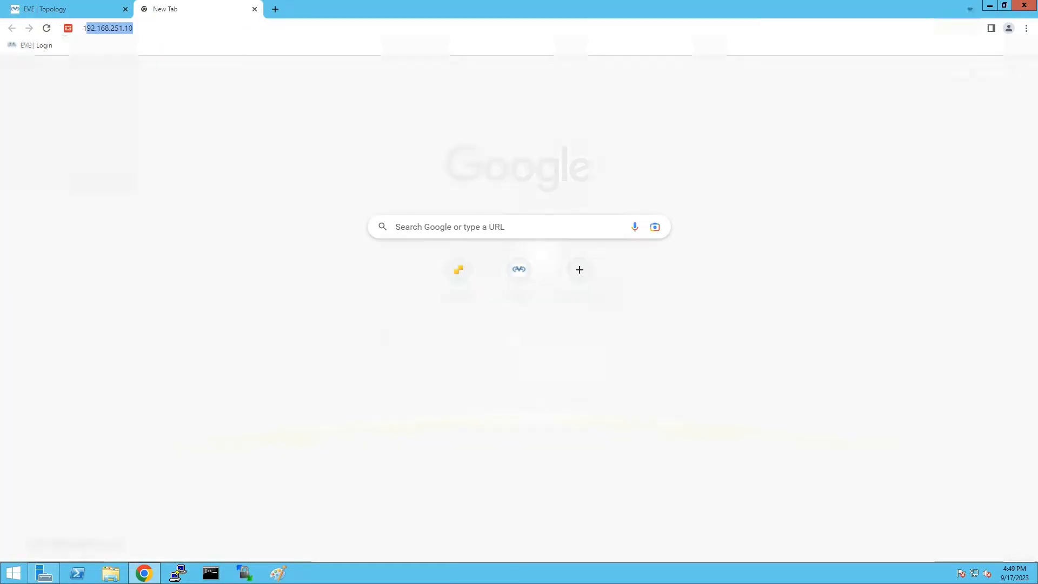
text(1.10)
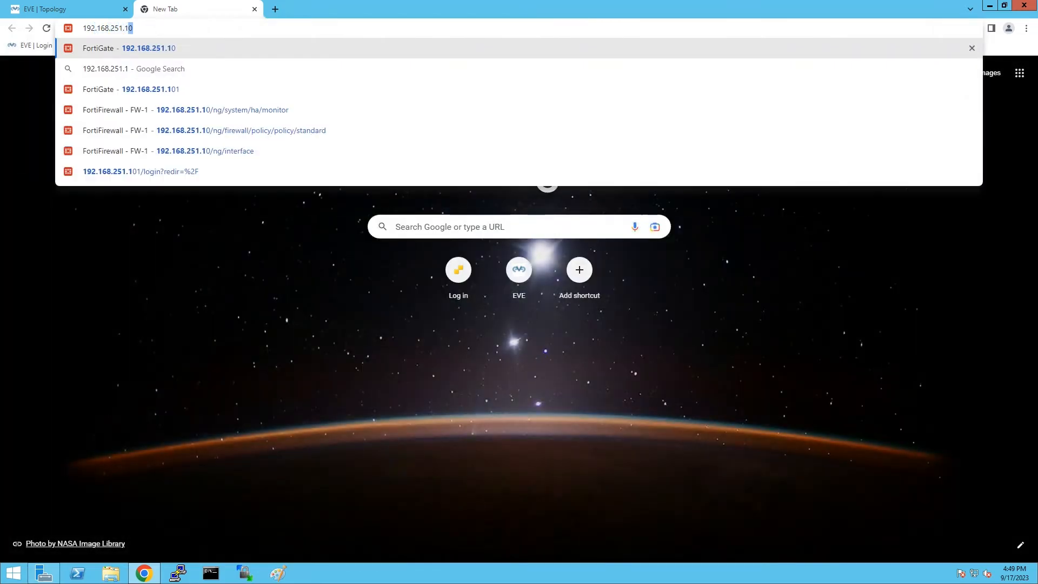
key(Return)
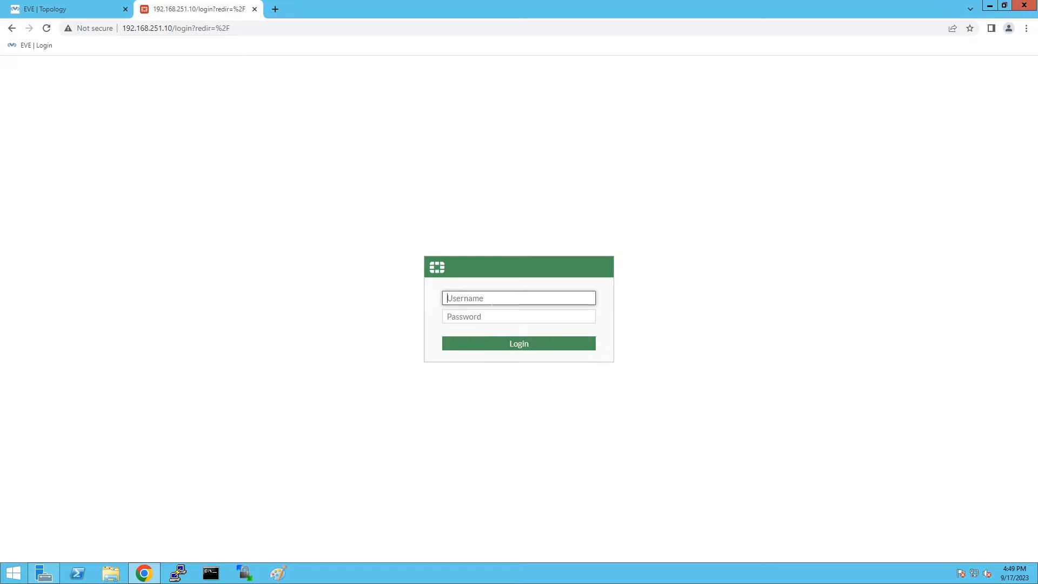
text(admin)
key(Tab)
text(admin)
key(Return)
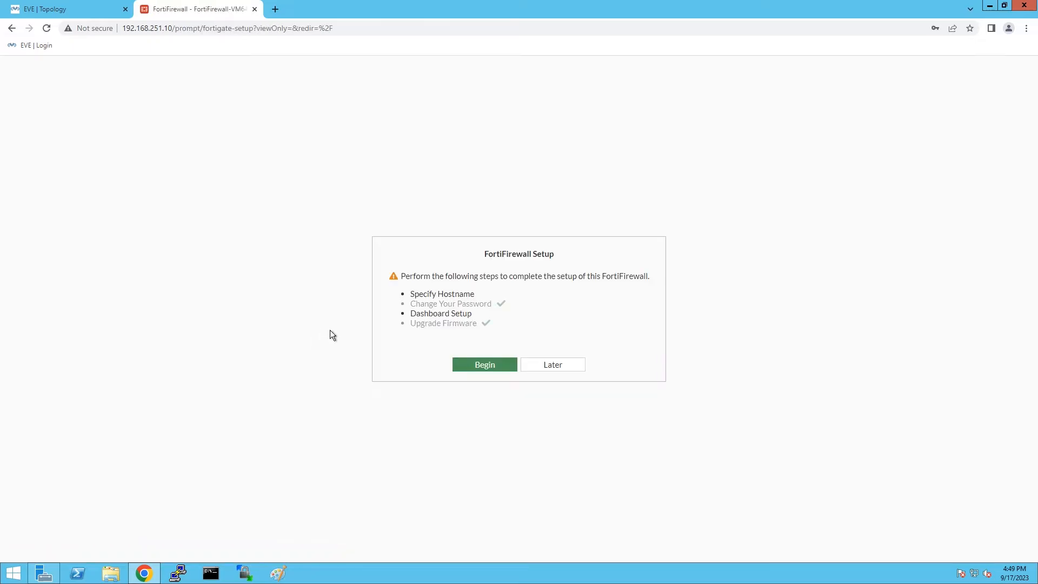
Postpone setup, permanently dismiss the FortiOS 7.0.0 overview, and go to System > Settings.
click(548, 366)
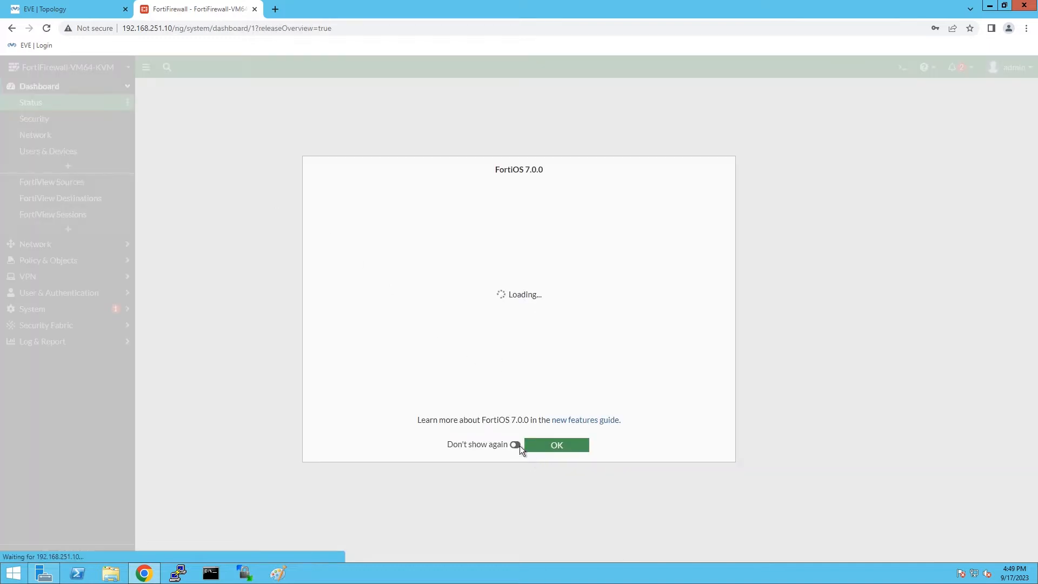
click(517, 445)
click(553, 448)
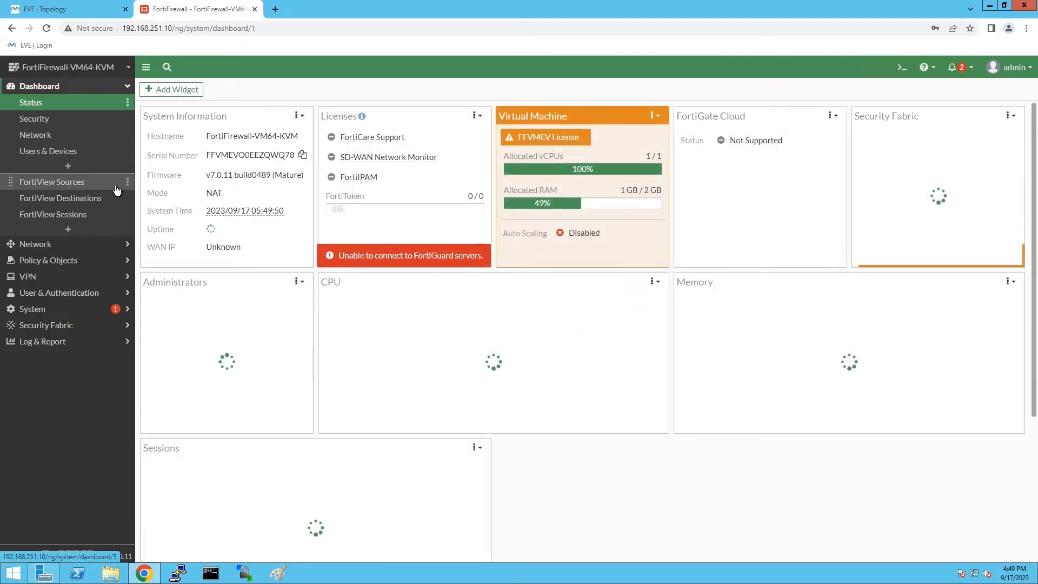
click(49, 313)
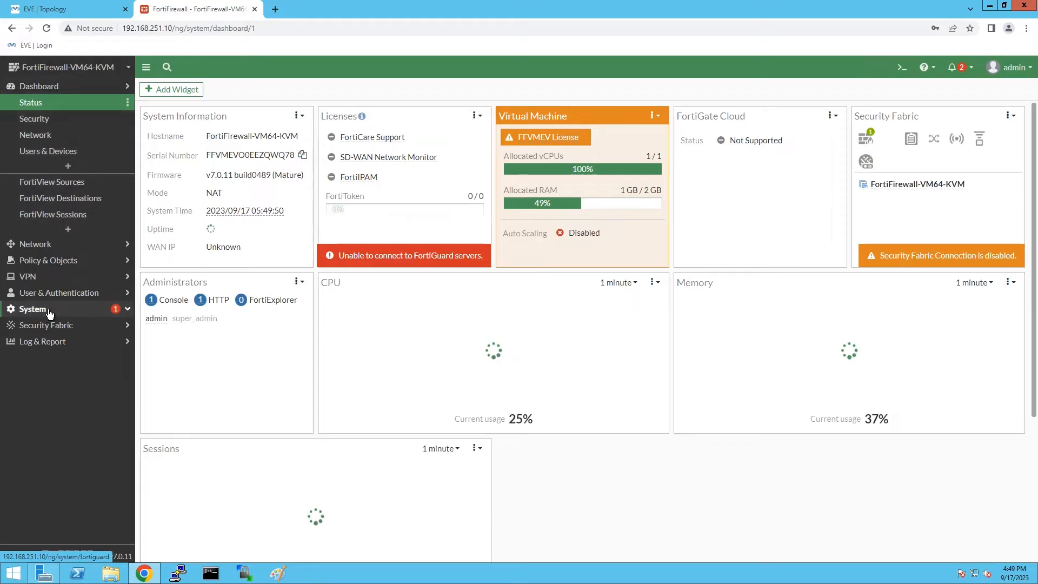
click(47, 248)
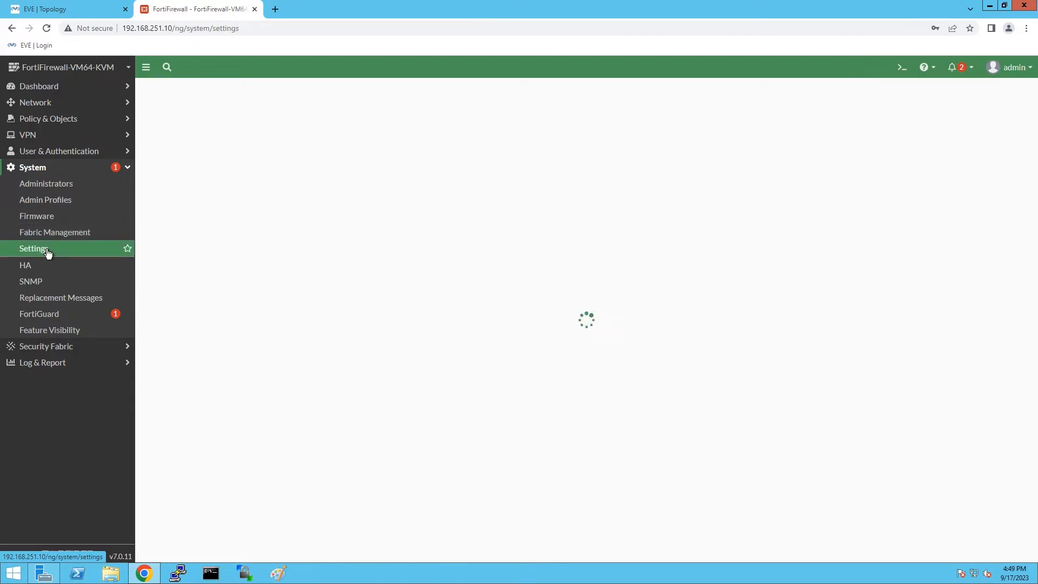
Apply host name FW-1 and time zone (GMT+4:00) Abu Dhabi, Muscat, then enter 192.168.251.20 in a new tab.
drag(299, 113, 113, 113)
text(FW-1)
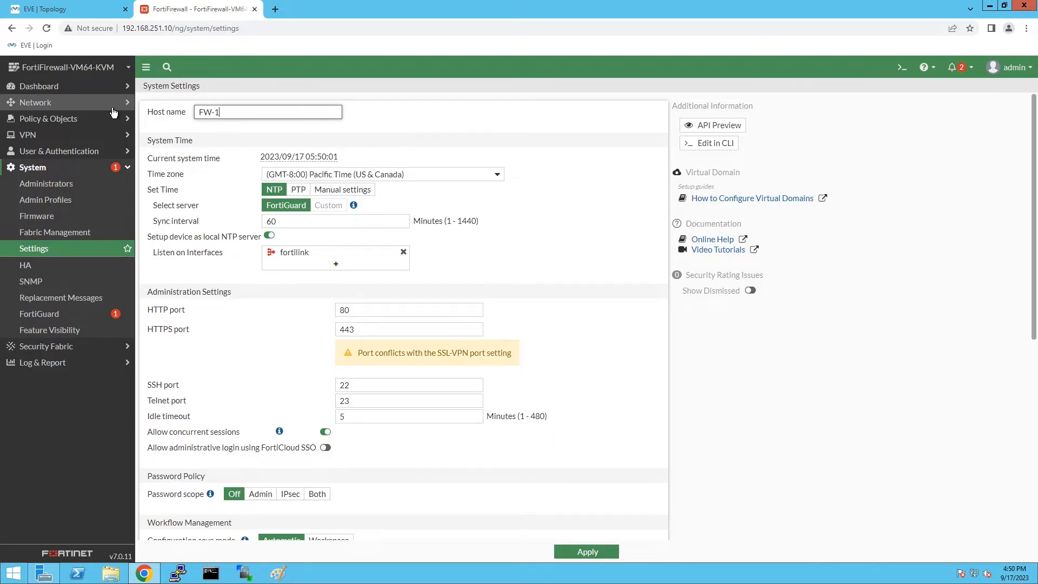
click(417, 174)
scroll(403, 282, down, 10)
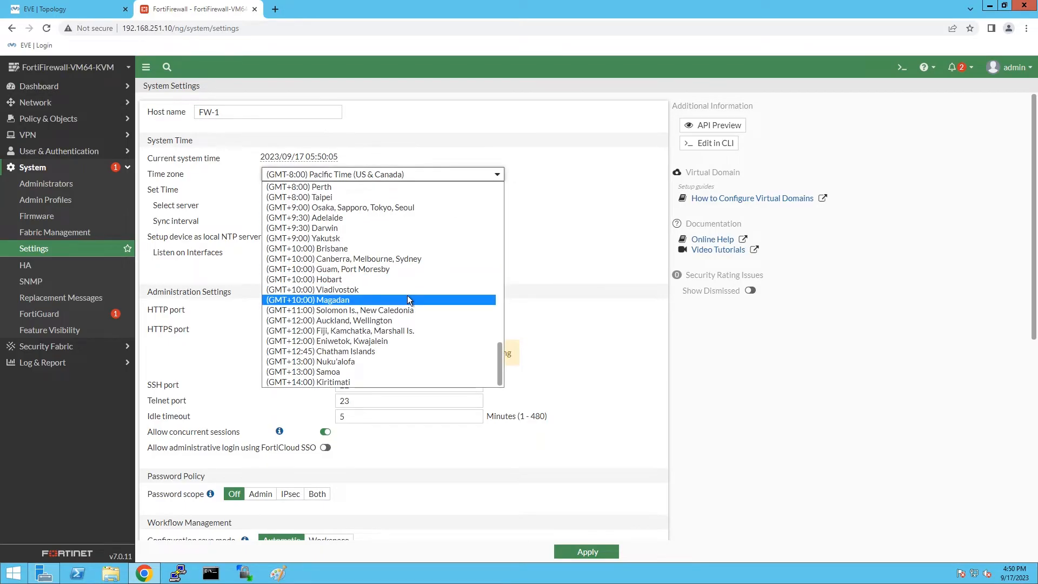
scroll(407, 296, up, 7)
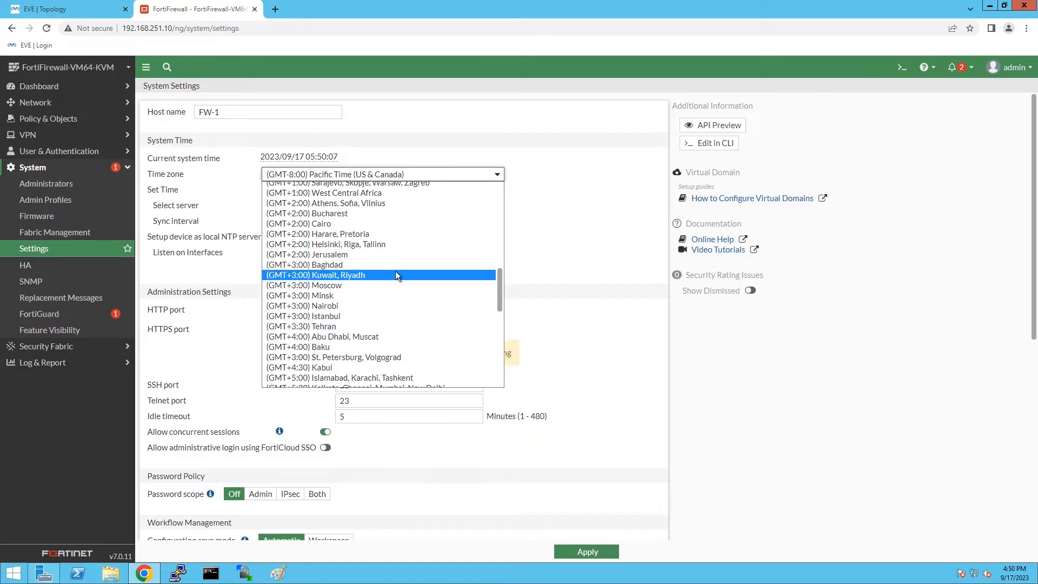
click(406, 339)
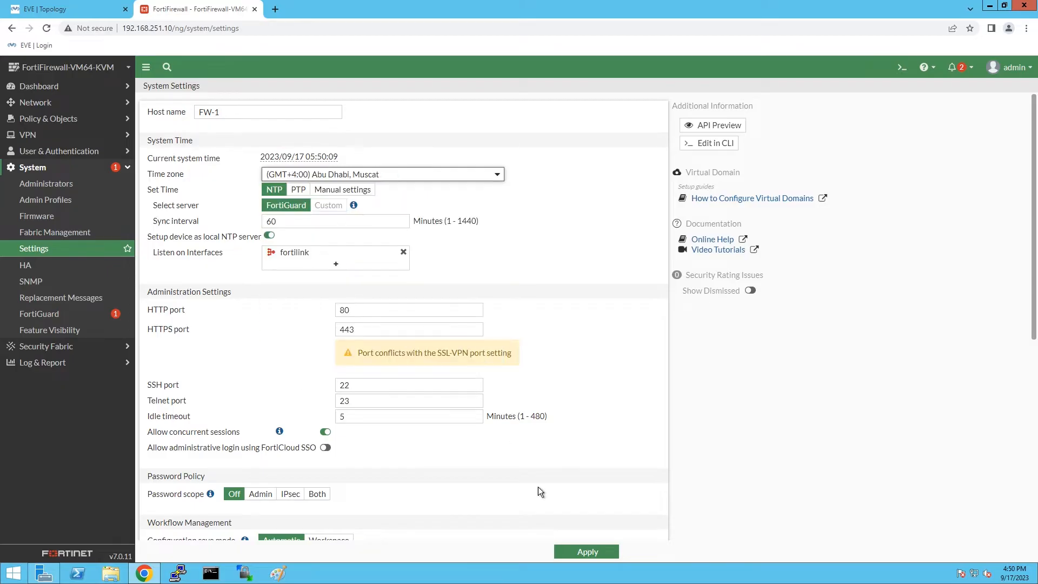
click(587, 552)
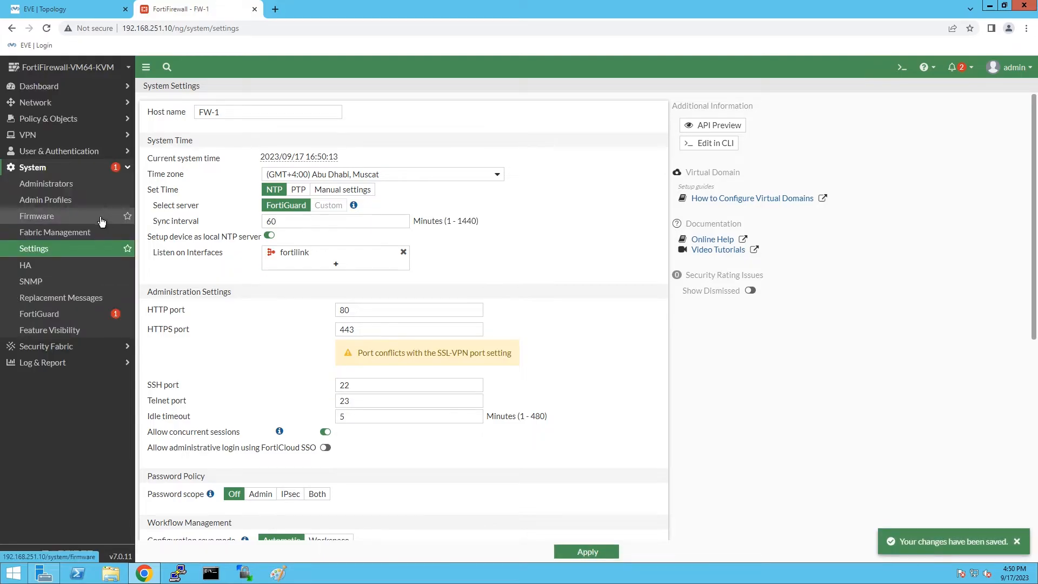
click(276, 10)
text(192.168.251.20)
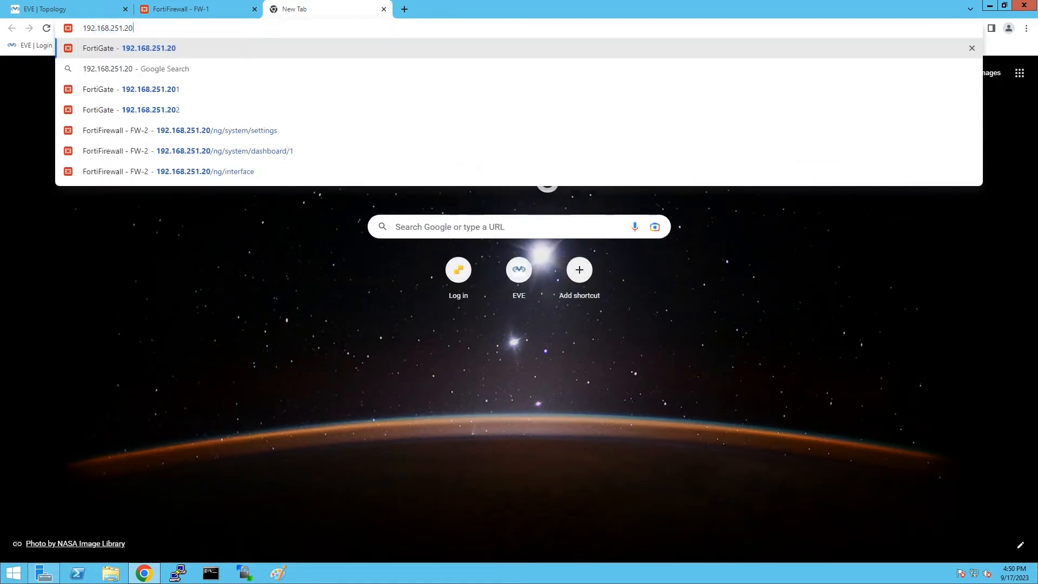
Sign in to the second firewall at 192.168.251.20 as admin.
key(Return)
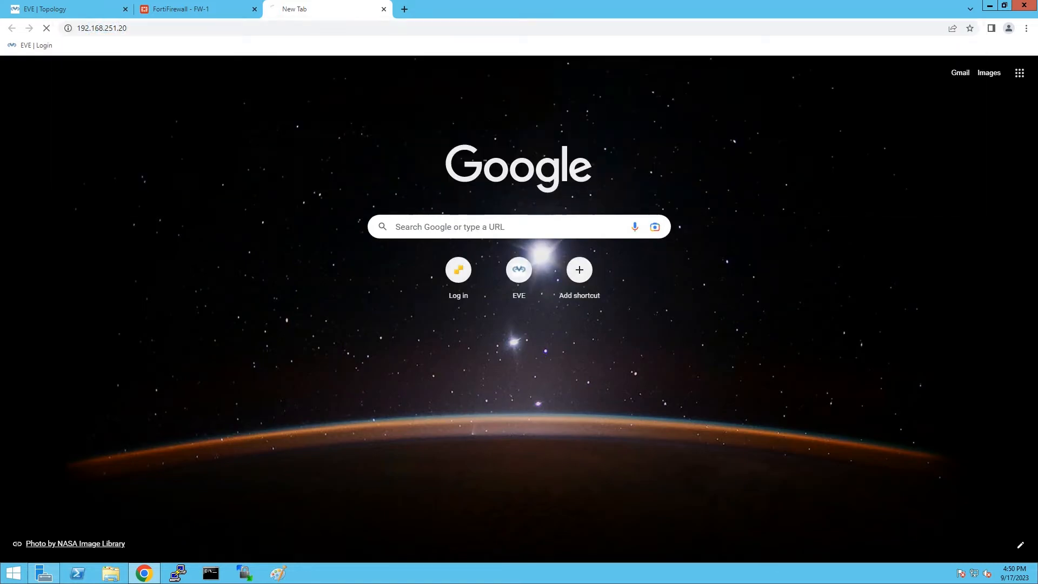
text(admin)
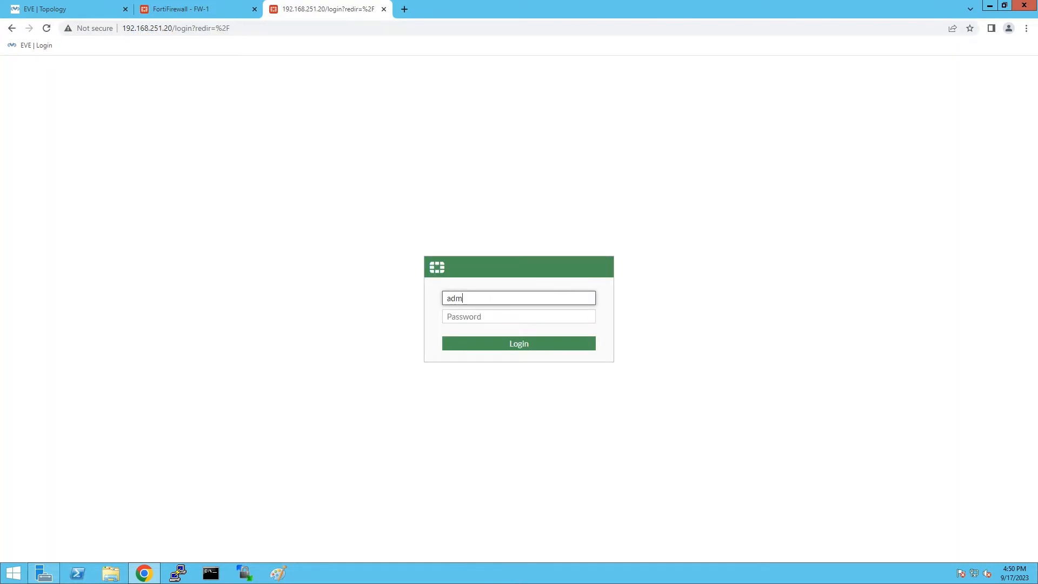
key(Tab)
text(admin)
key(Return)
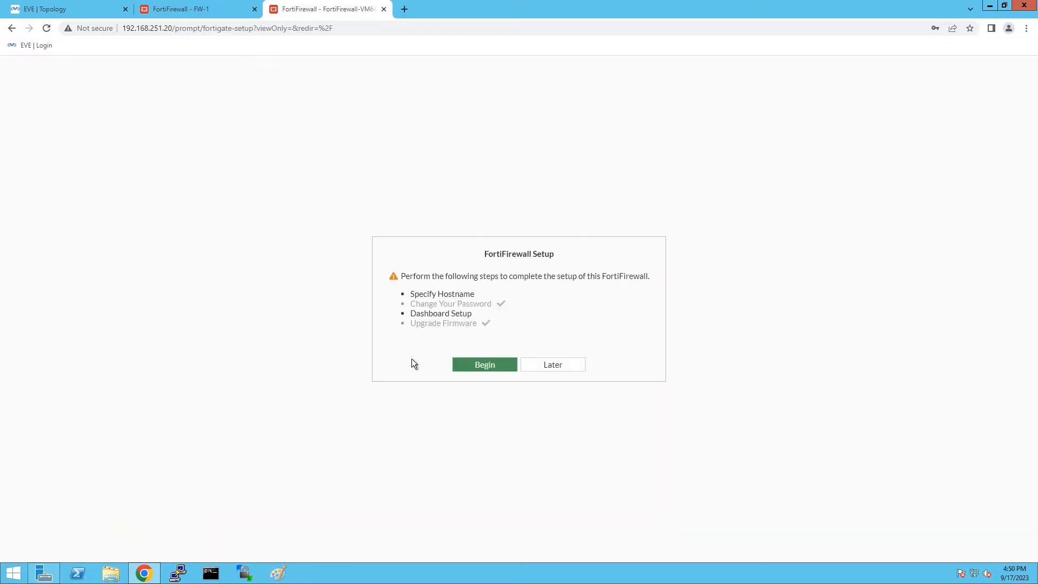
Postpone setup, close the FortiOS 7.0.0 overview, and go to System > Settings.
click(557, 365)
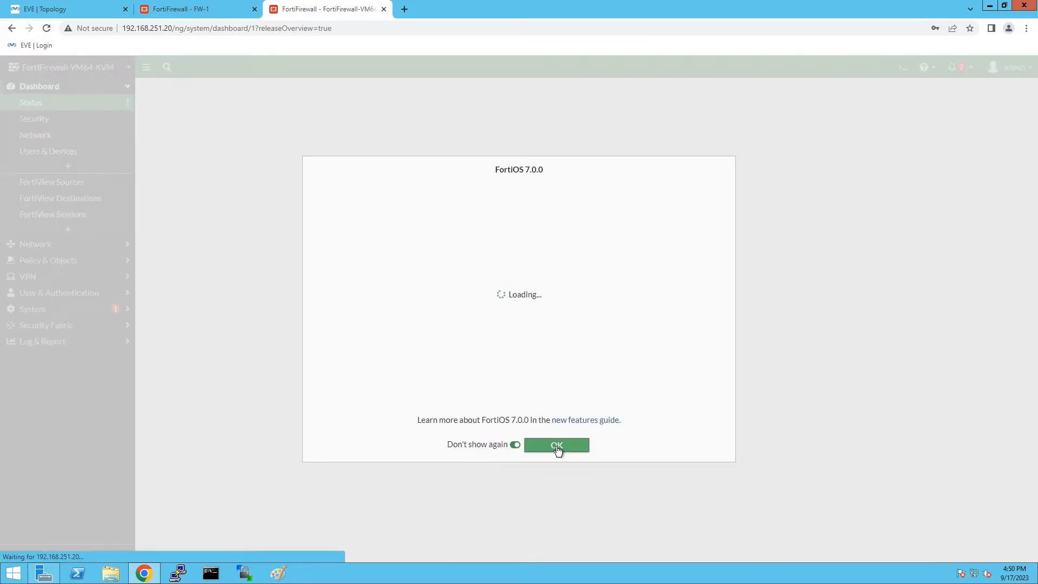
click(548, 445)
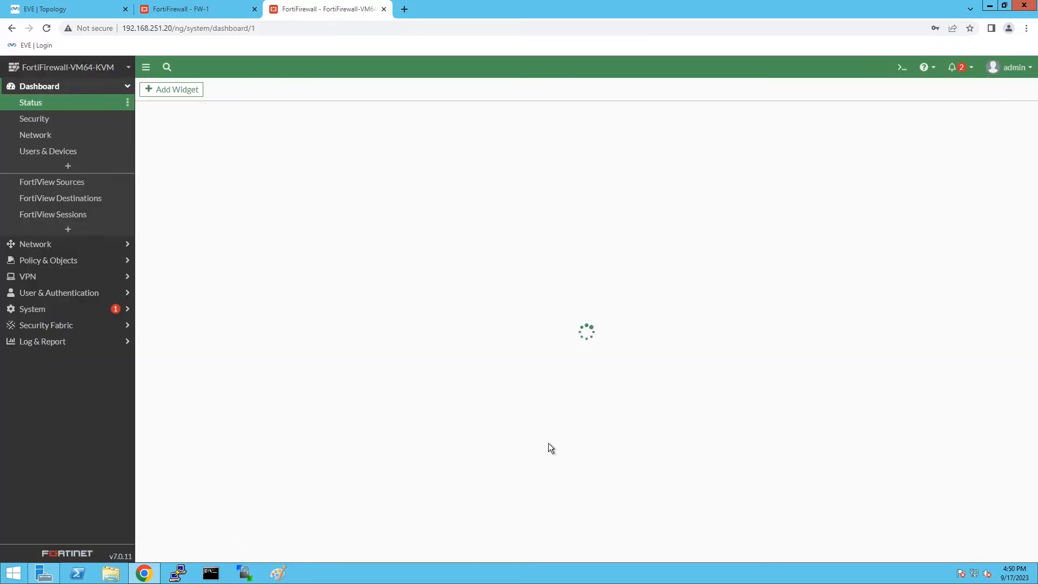
click(98, 311)
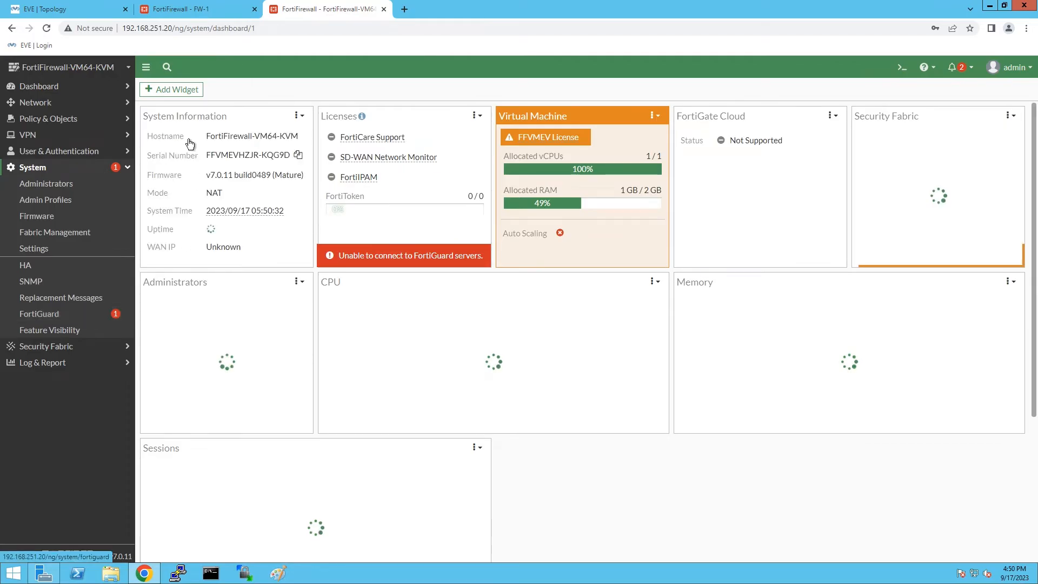
click(57, 252)
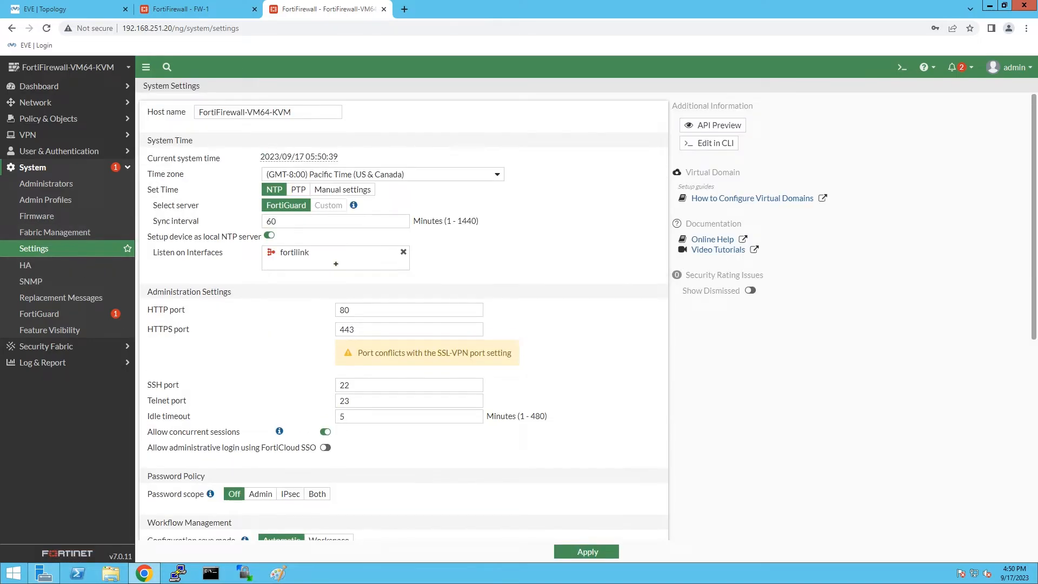
Apply host name FW-2 and time zone (GMT+4:00) Abu Dhabi, Muscat.
text(FW)
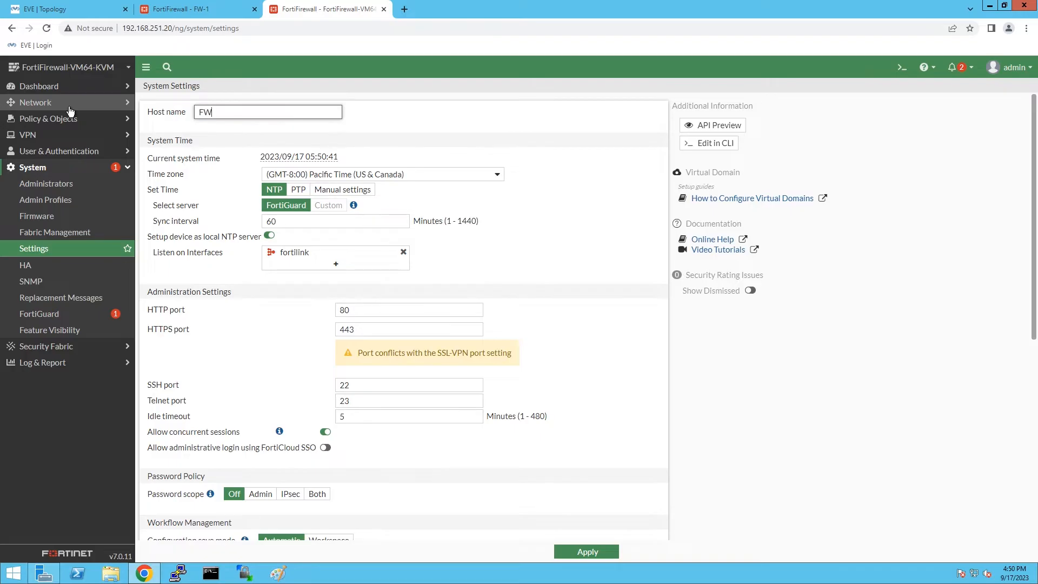
click(451, 175)
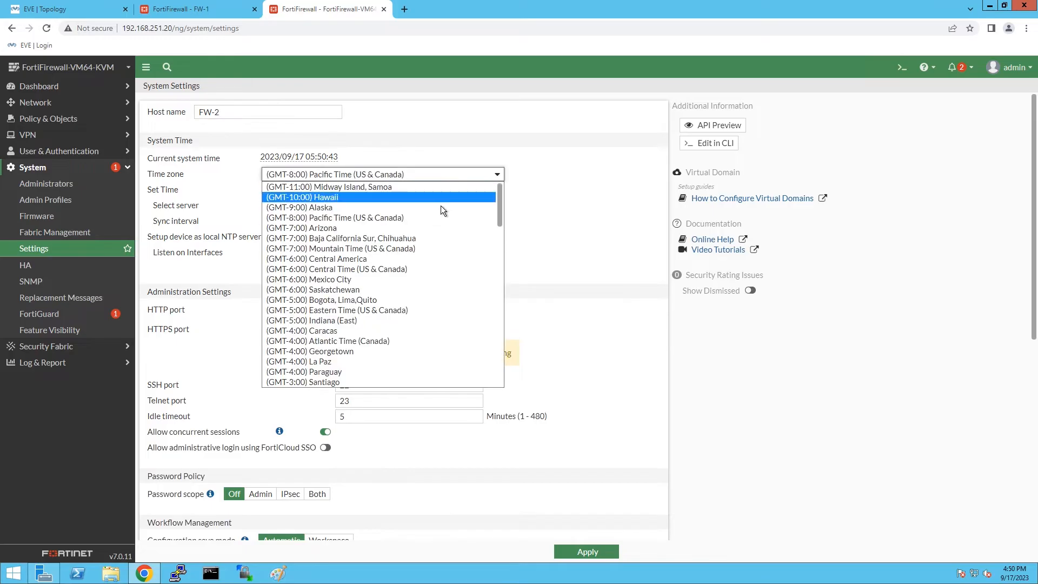
scroll(432, 249, down, 8)
scroll(346, 291, up, 2)
click(346, 277)
click(584, 552)
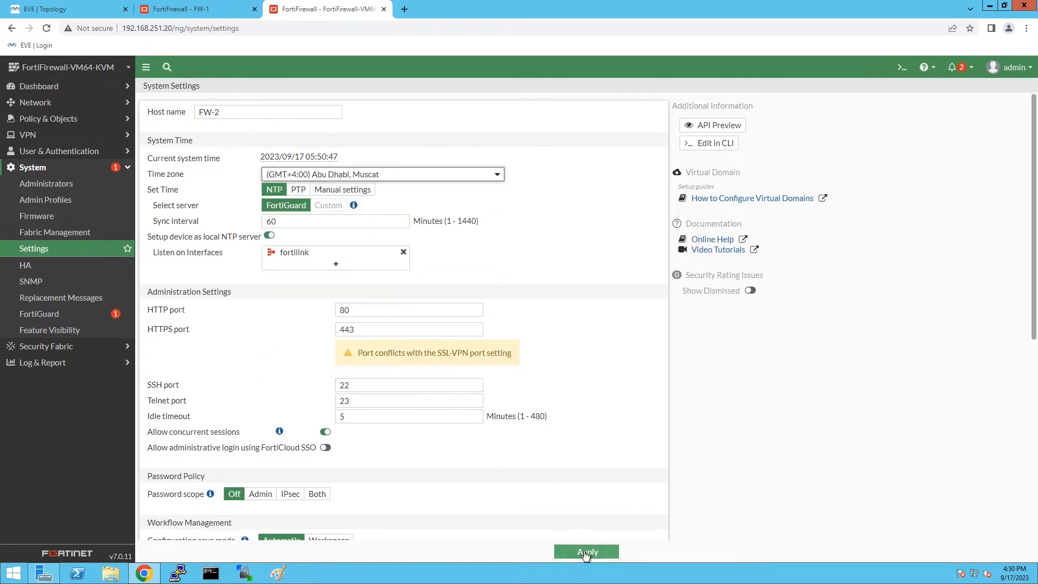
Check both firewalls' pages, ending back on FW-1.
click(183, 9)
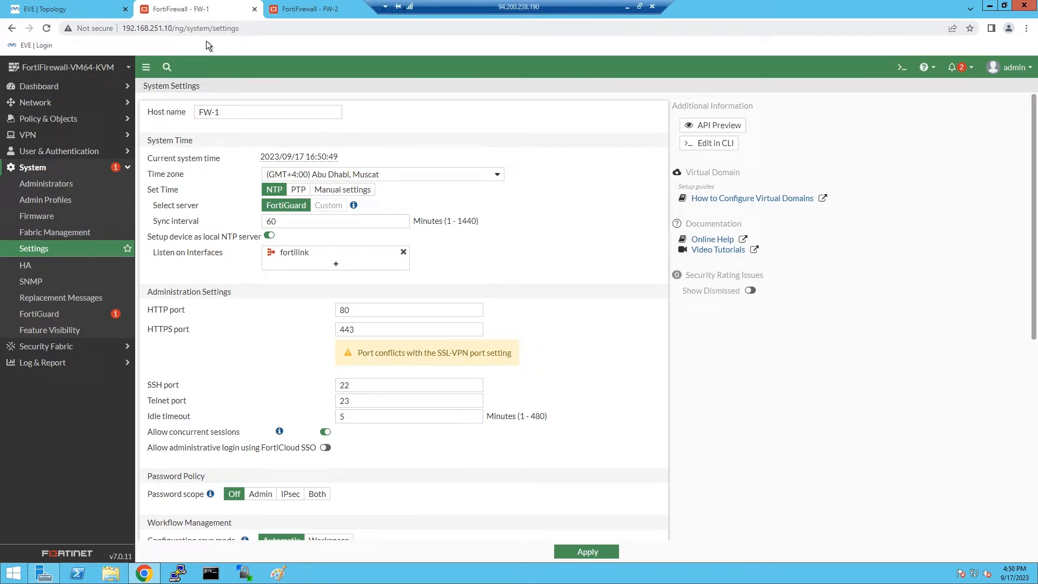
click(317, 8)
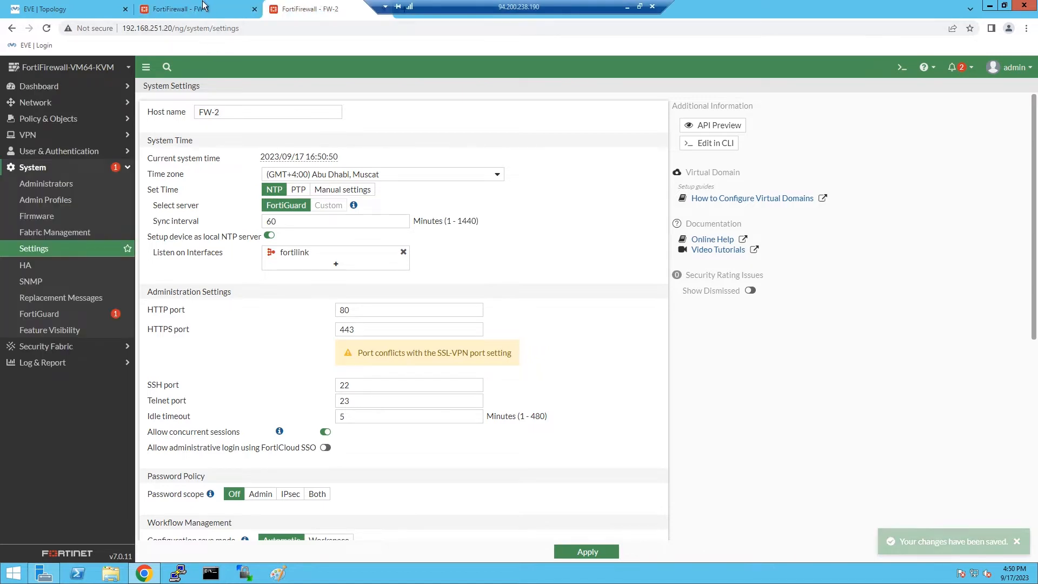
click(243, 8)
Set FW-1's HA to Active-Passive, priority 200, group HA, a cluster password, and session pickup.
click(31, 266)
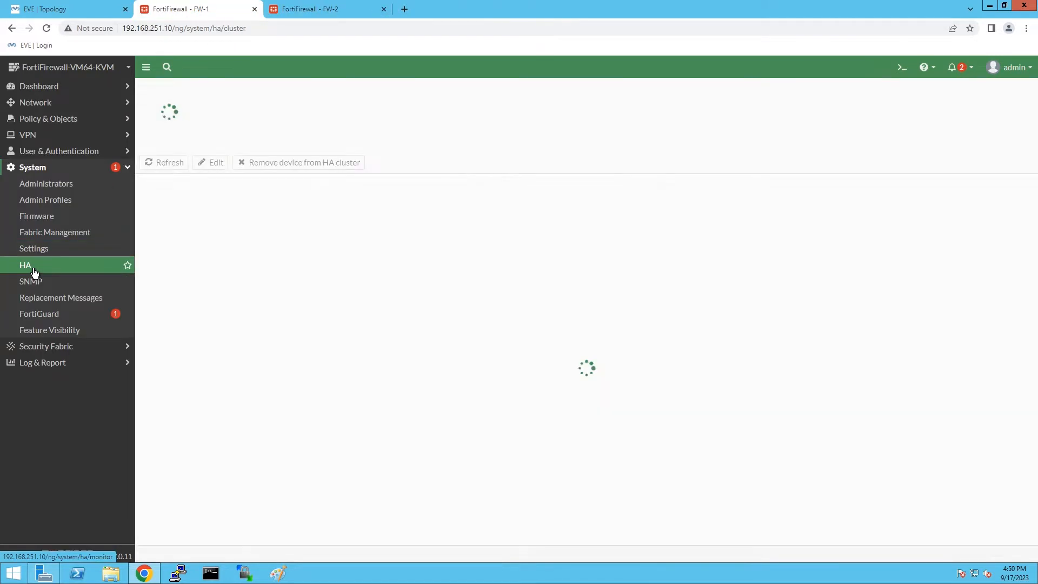
click(232, 113)
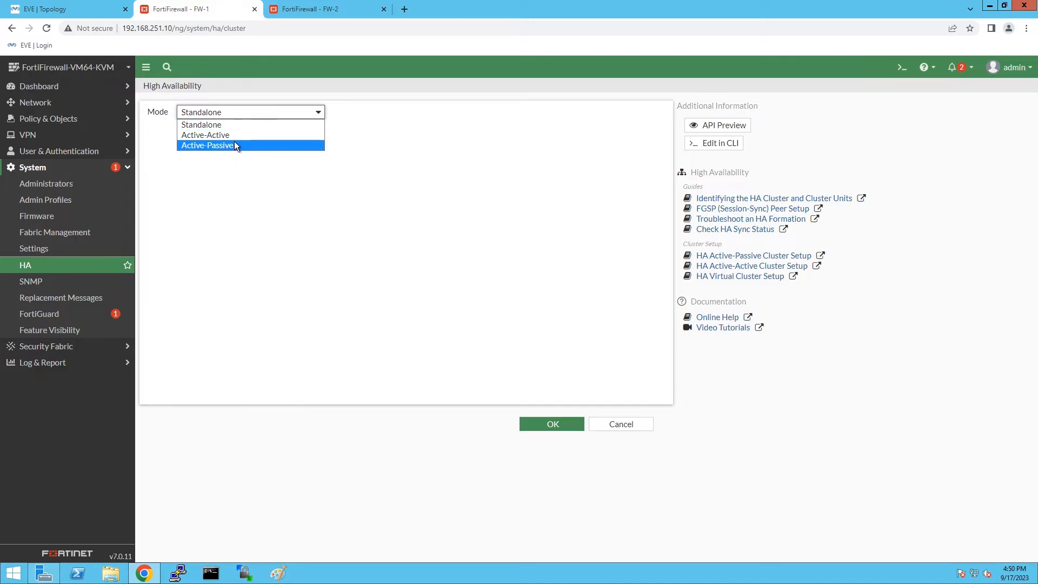
click(234, 143)
click(240, 129)
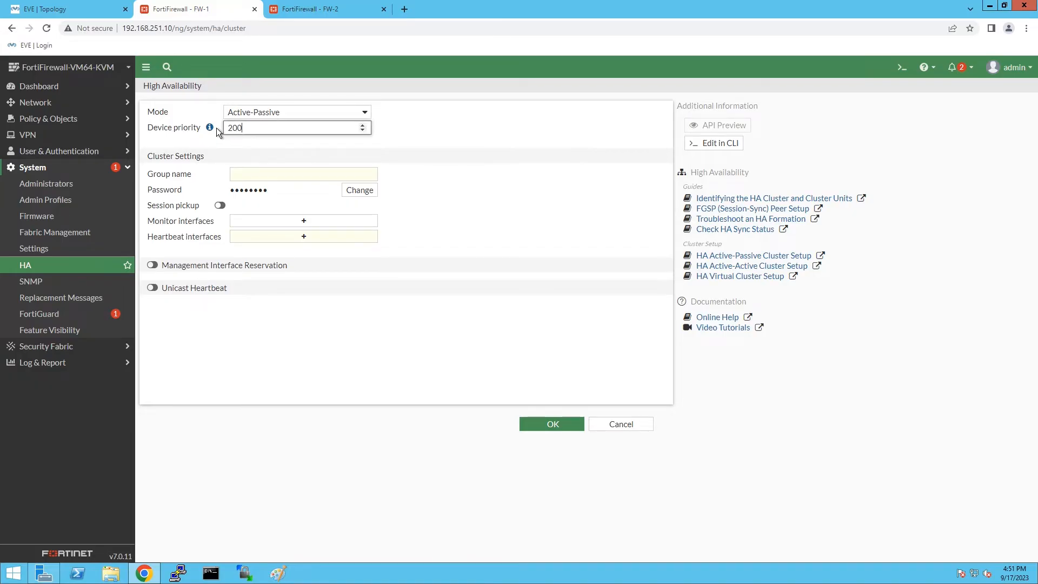
click(235, 174)
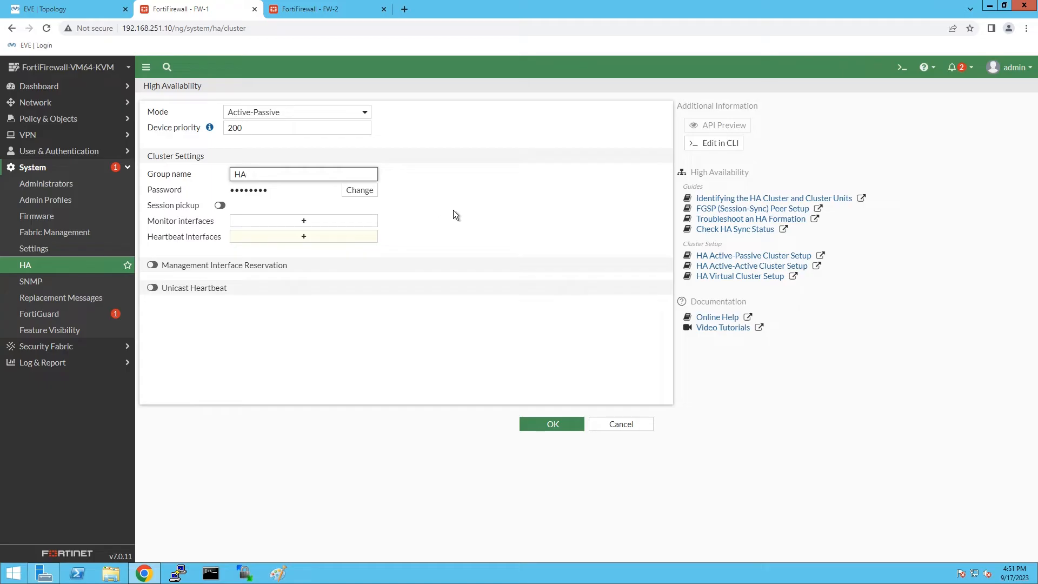
click(359, 189)
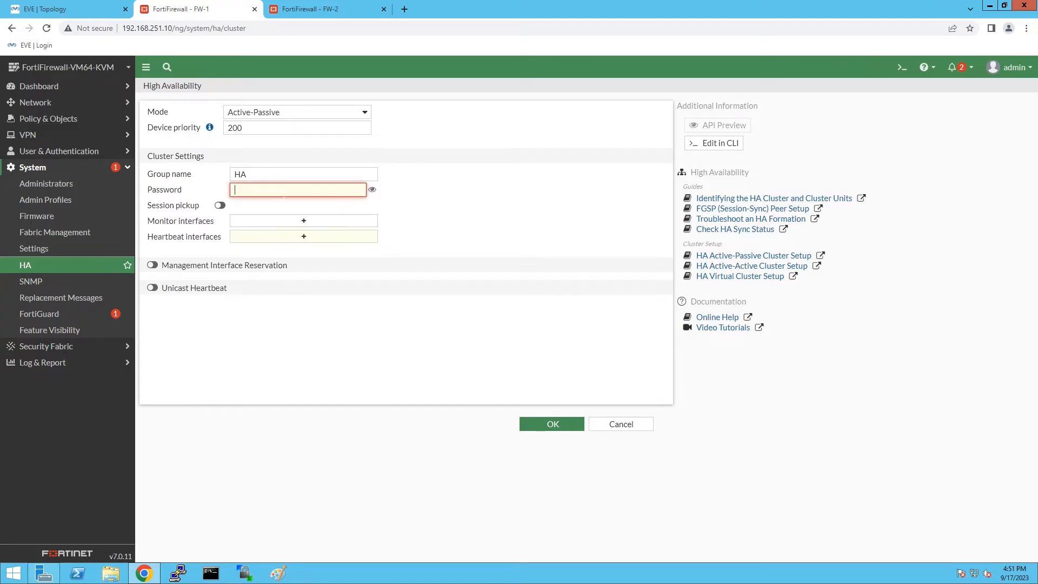
text(••••••••)
click(219, 206)
Monitor port2, use port3 as heartbeat, reserve MGMT (port8) for management, and save.
click(290, 226)
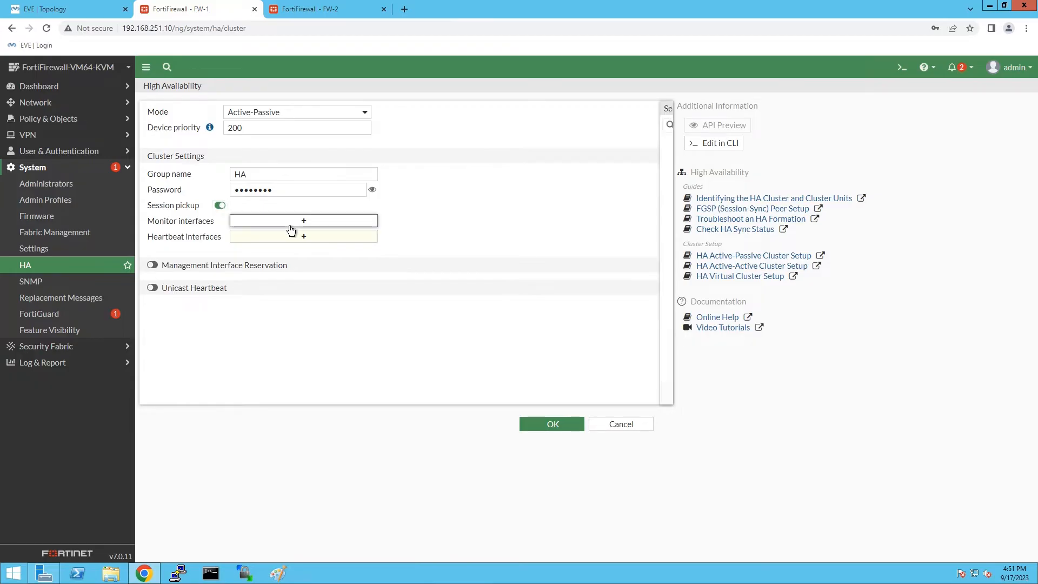
click(549, 160)
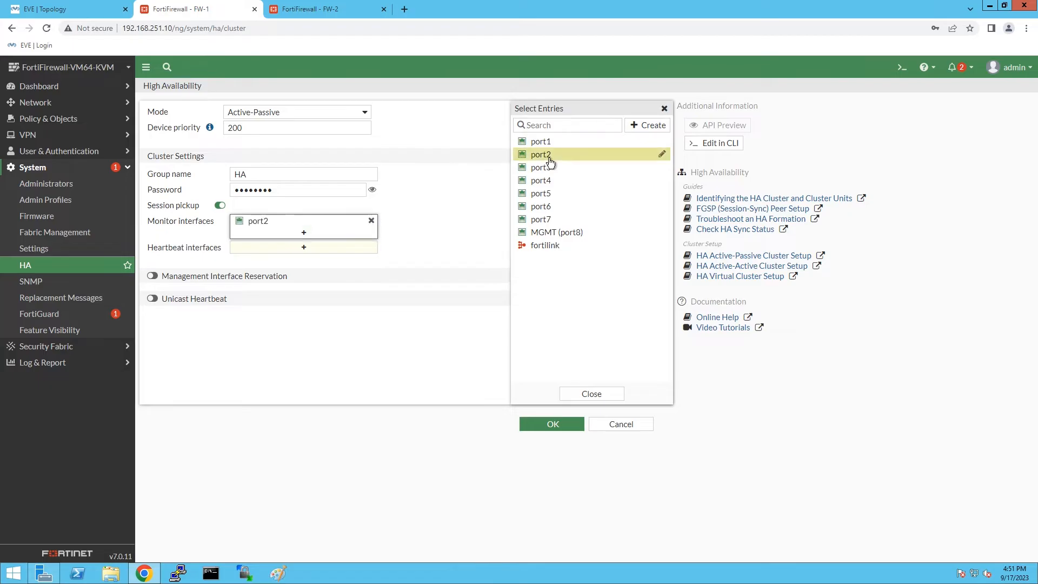
click(313, 251)
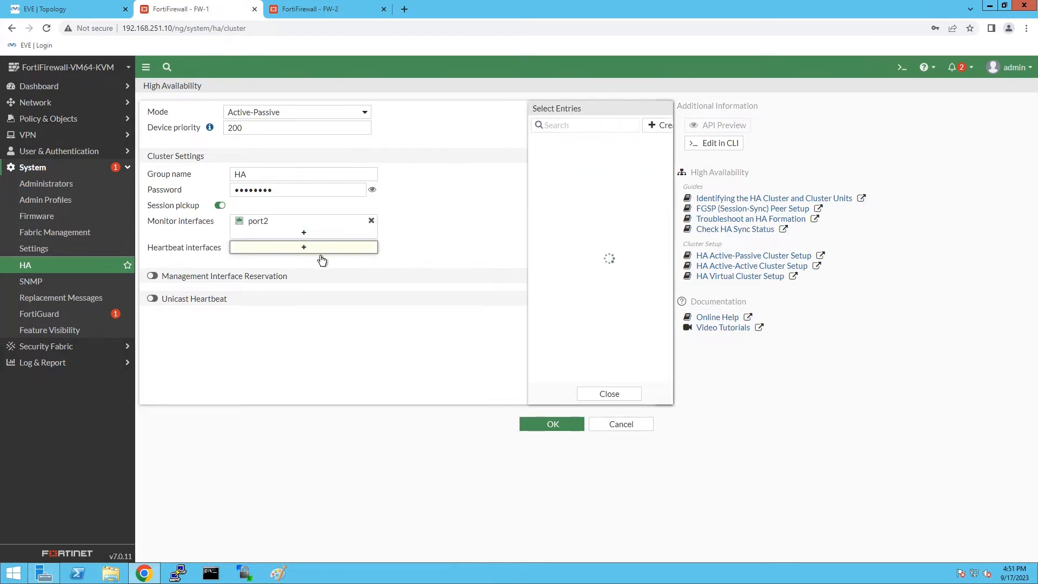
click(552, 167)
click(153, 287)
click(296, 306)
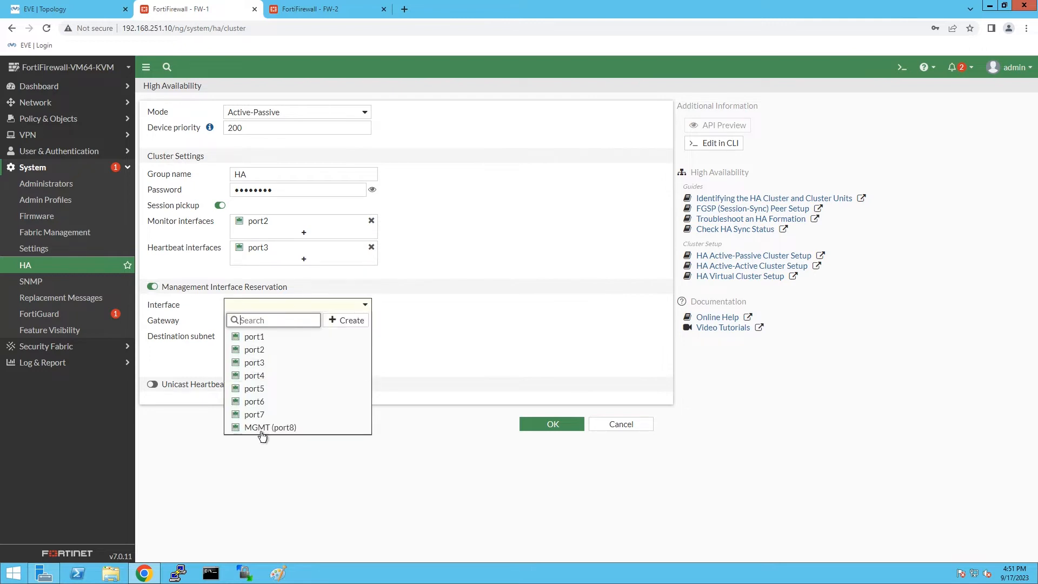
click(264, 428)
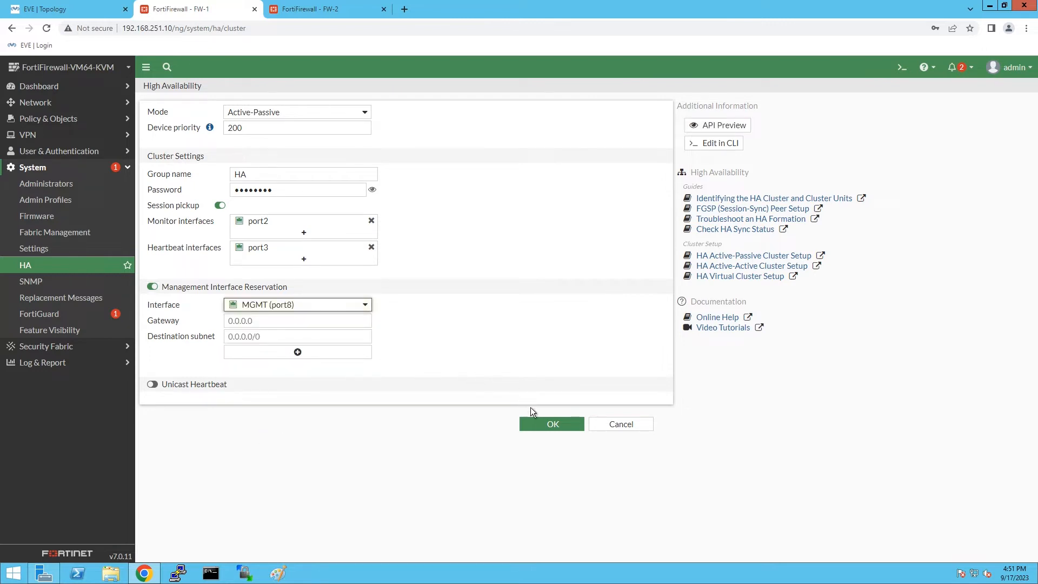
click(543, 424)
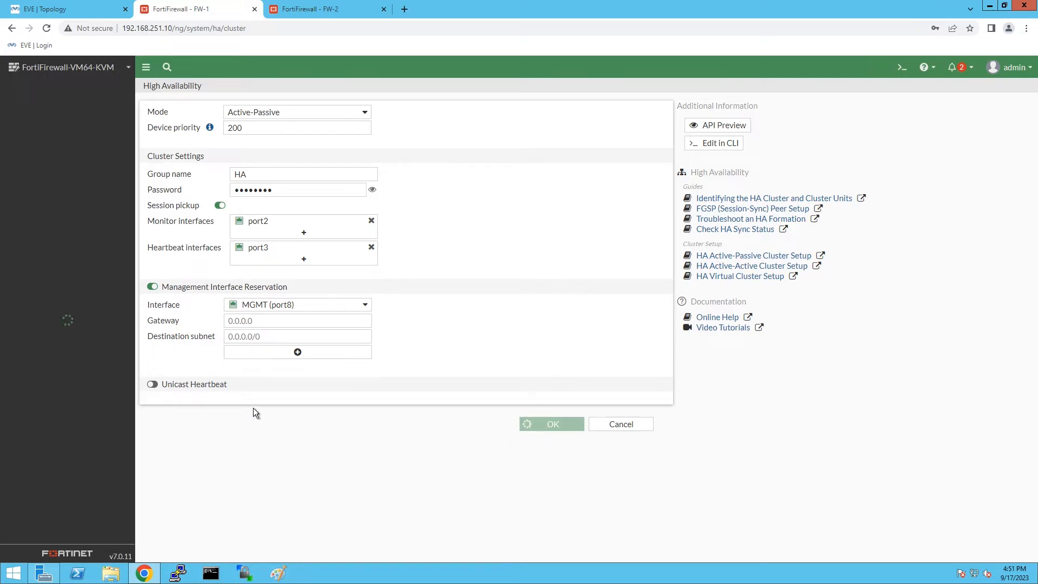
Set FW-2's HA to Active-Passive, priority 150, group HA, a cluster password, and session pickup.
click(316, 8)
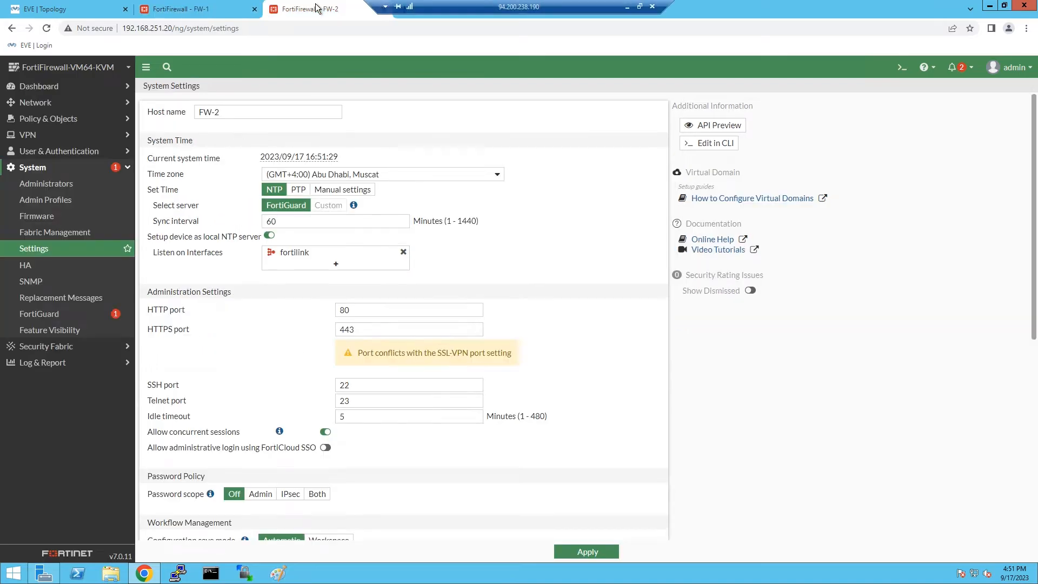
click(30, 270)
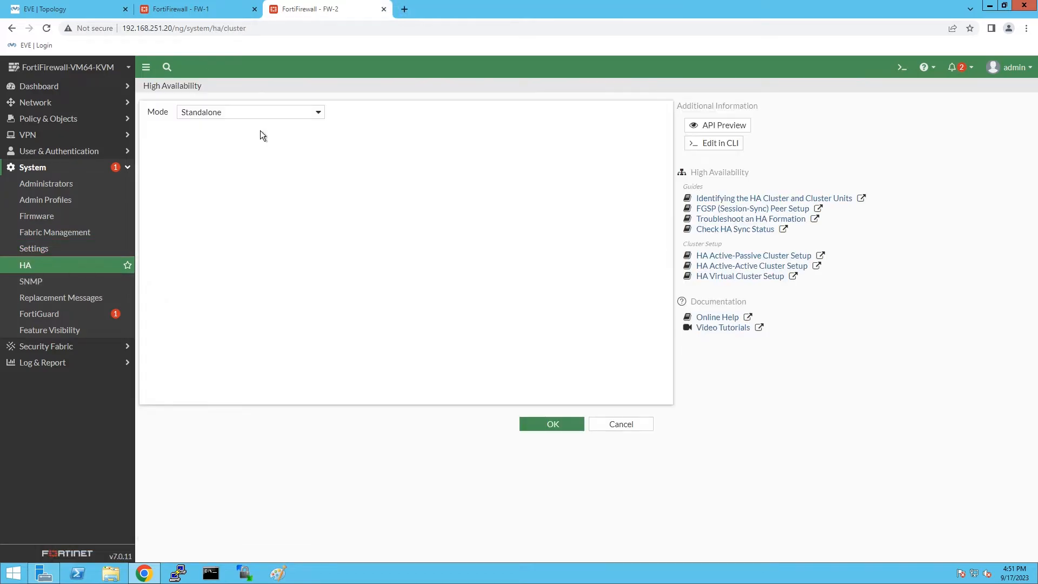
click(255, 112)
click(255, 144)
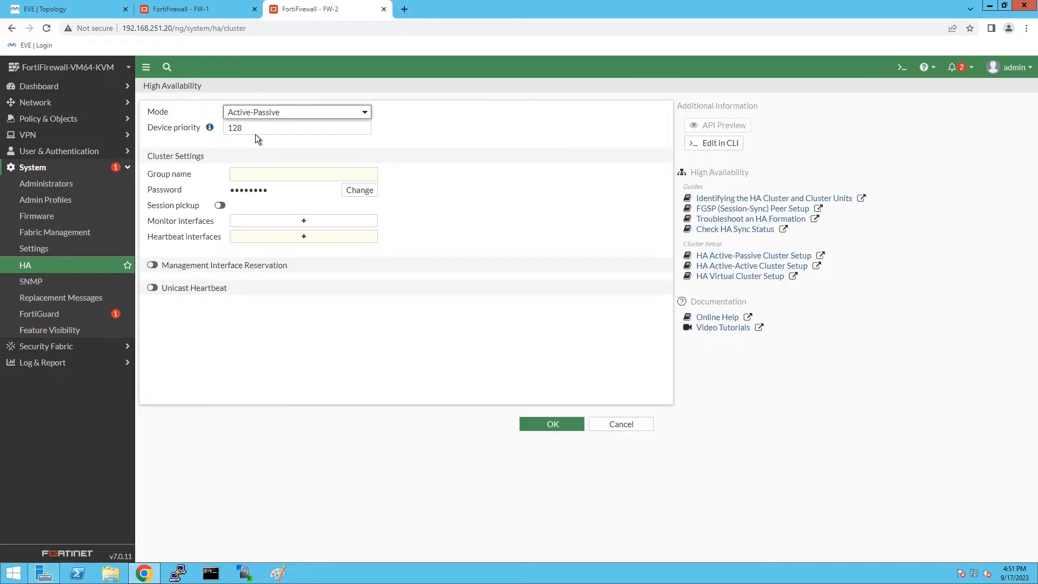
click(179, 128)
text(150)
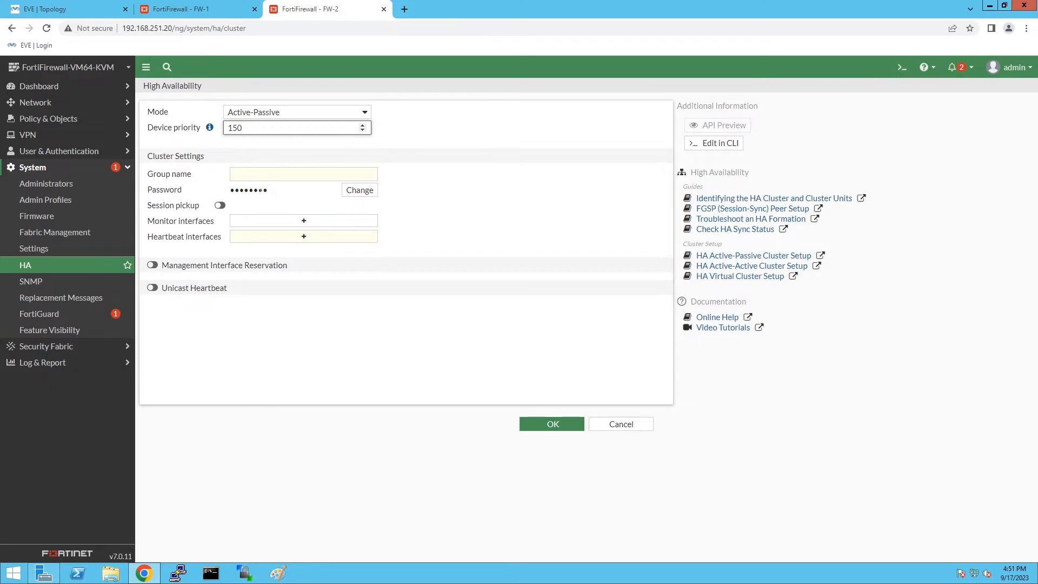
key(Tab)
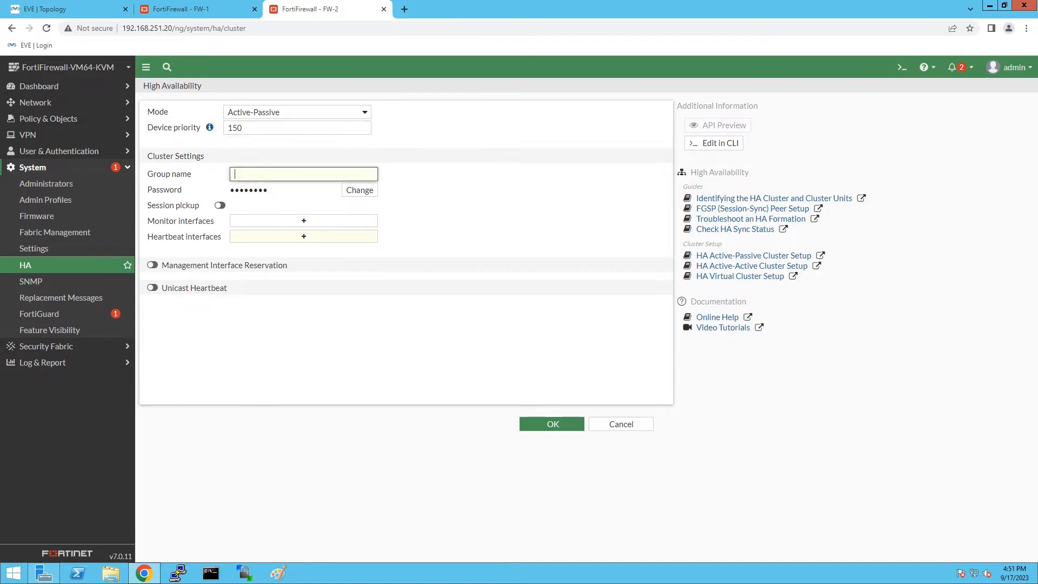
text(HA)
click(351, 194)
text(••••)
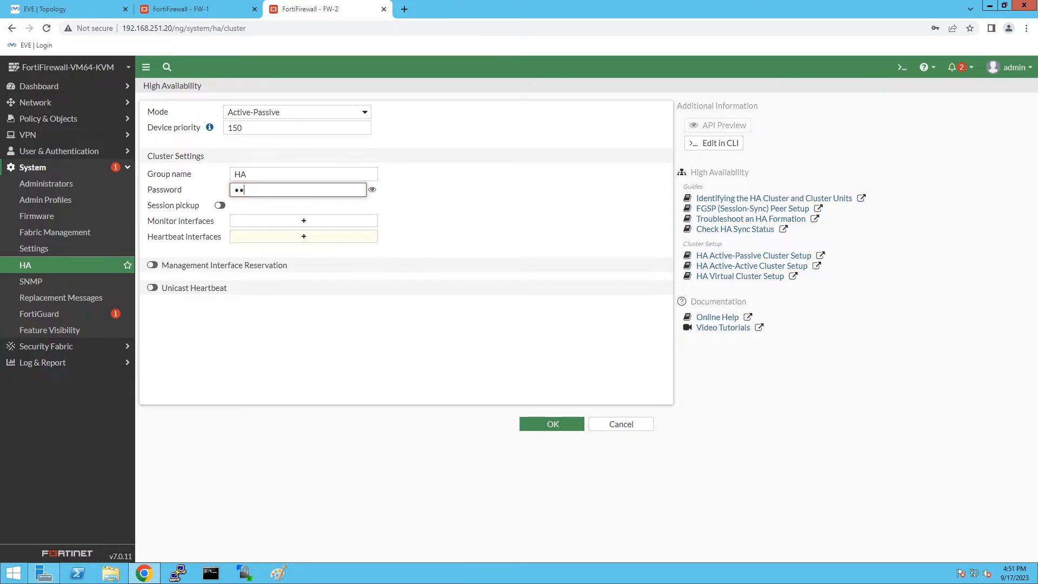
key(BackSpace)
key(BackSpace)
key(BackSpace)
key(BackSpace)
text(••••••••)
click(219, 205)
Monitor port2, use port3 as heartbeat, reserve MGMT (port8), and save FW-2's HA settings.
click(280, 225)
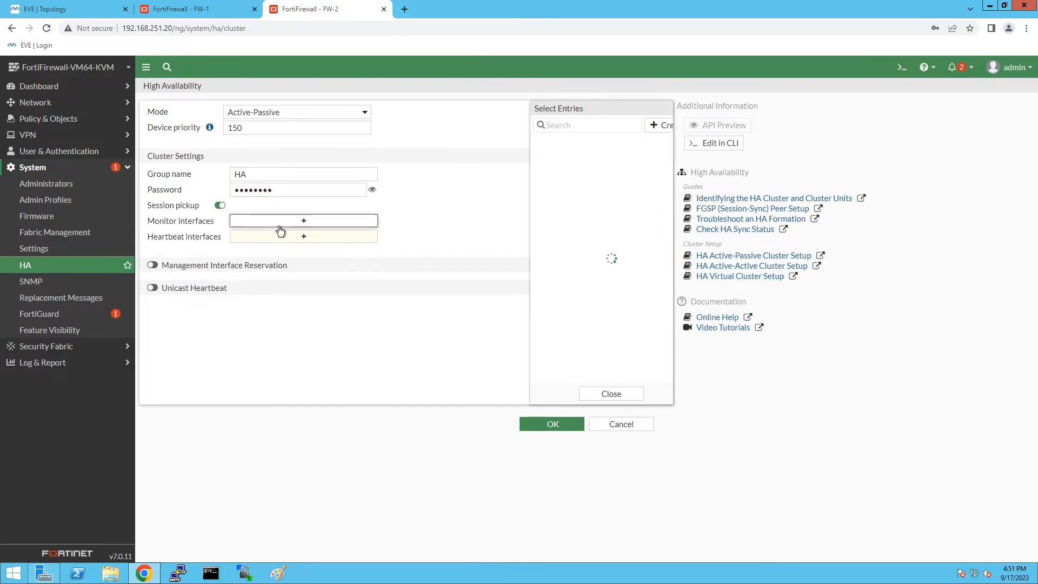
click(520, 155)
click(326, 248)
click(550, 168)
click(153, 286)
click(282, 305)
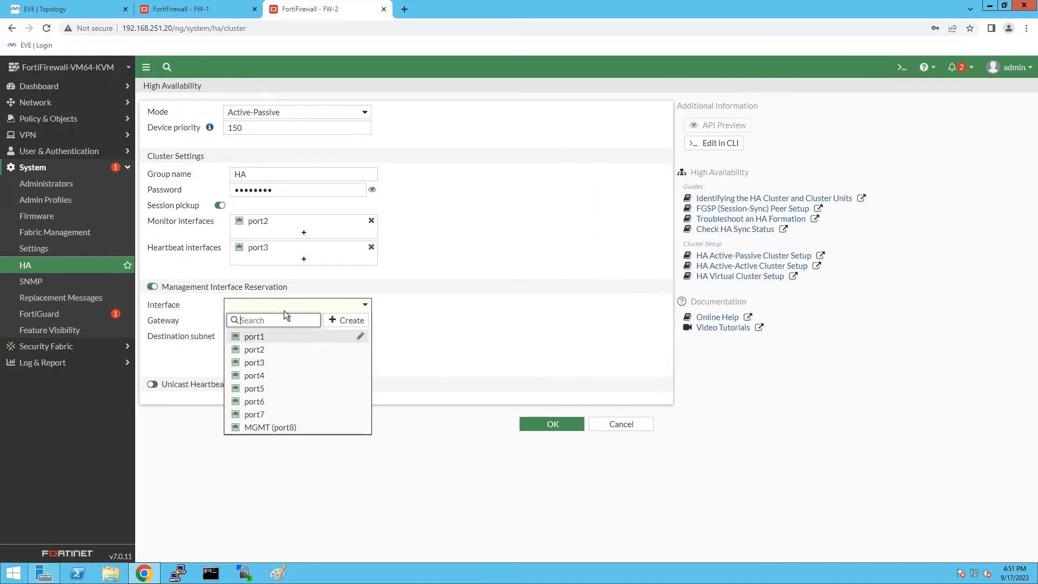
click(308, 428)
click(549, 423)
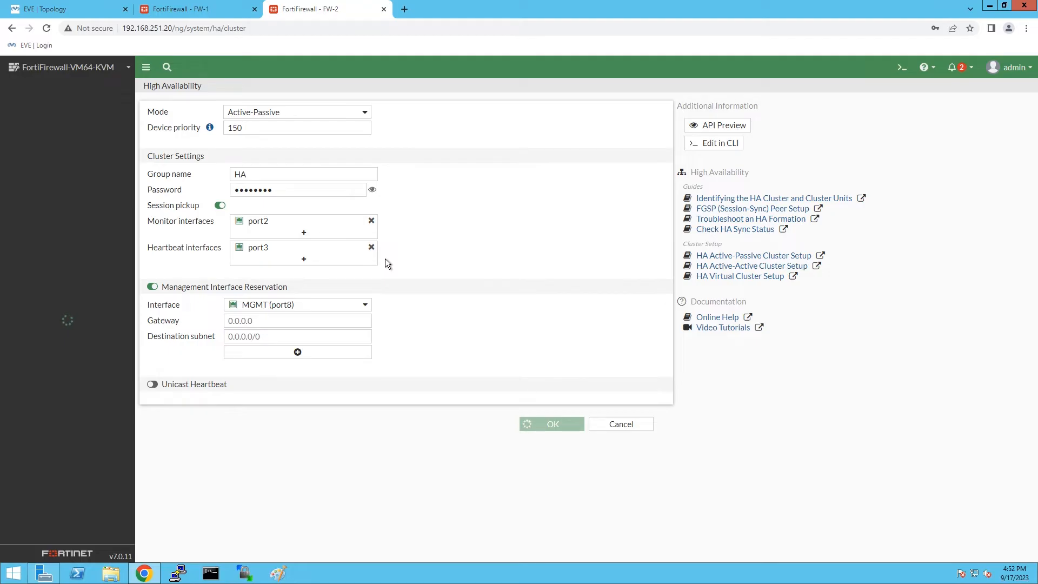
Reload both firewalls' pages and view FW-1's HA monitor showing FW-1 primary, FW-2 secondary.
click(198, 6)
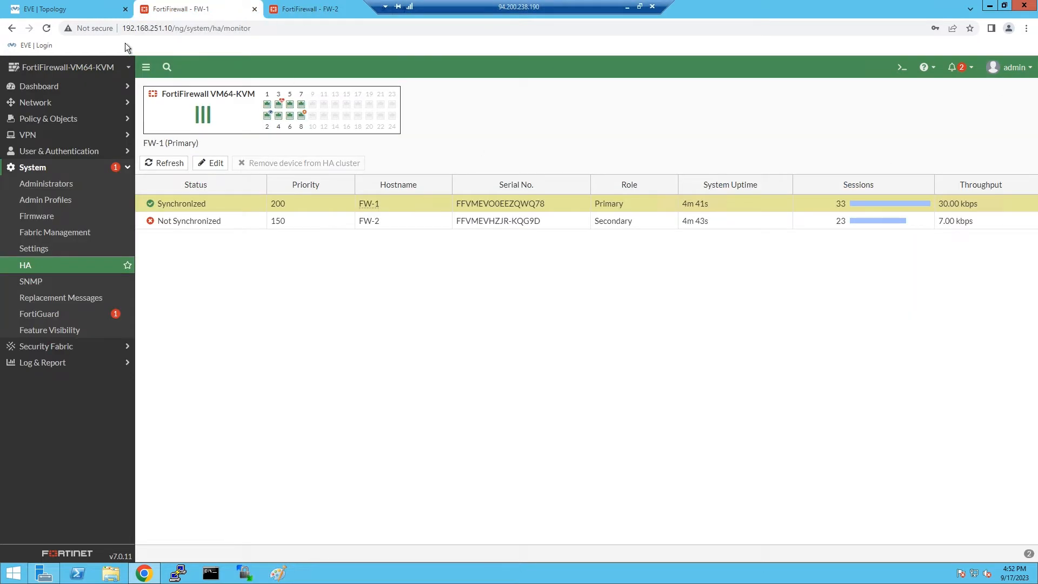
click(47, 28)
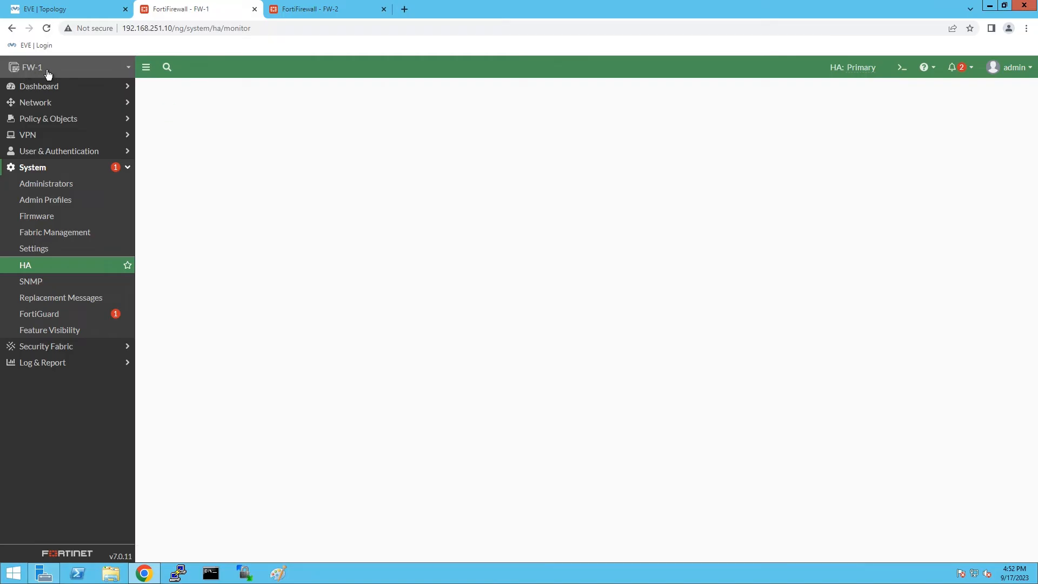
mouse_move(848, 68)
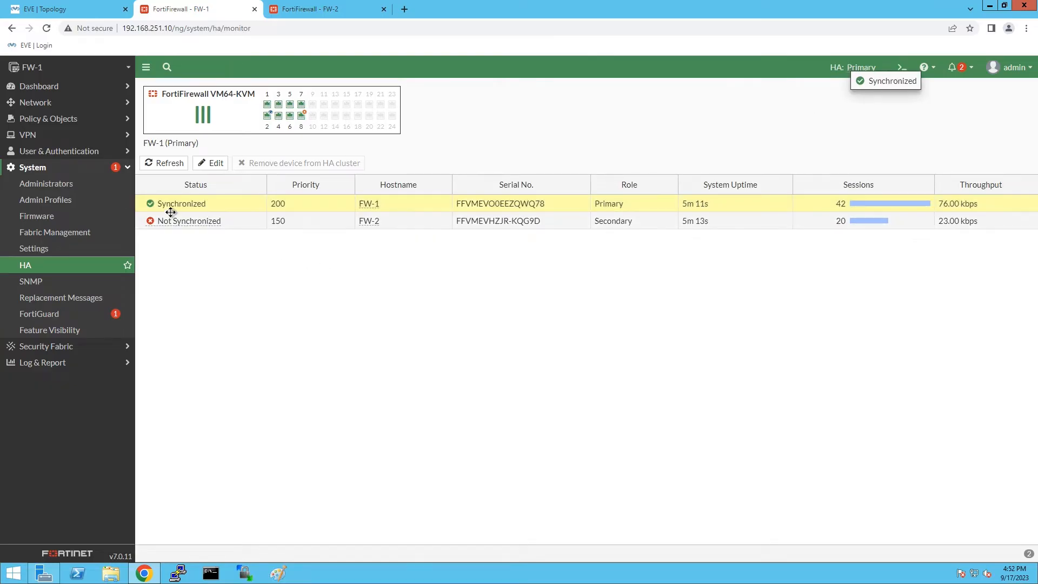
click(319, 8)
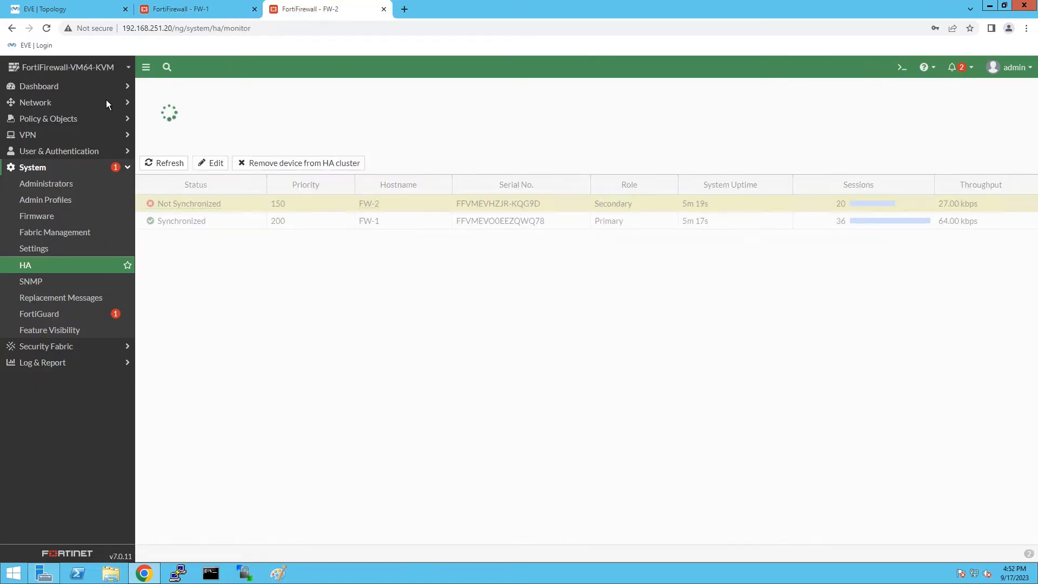
click(43, 28)
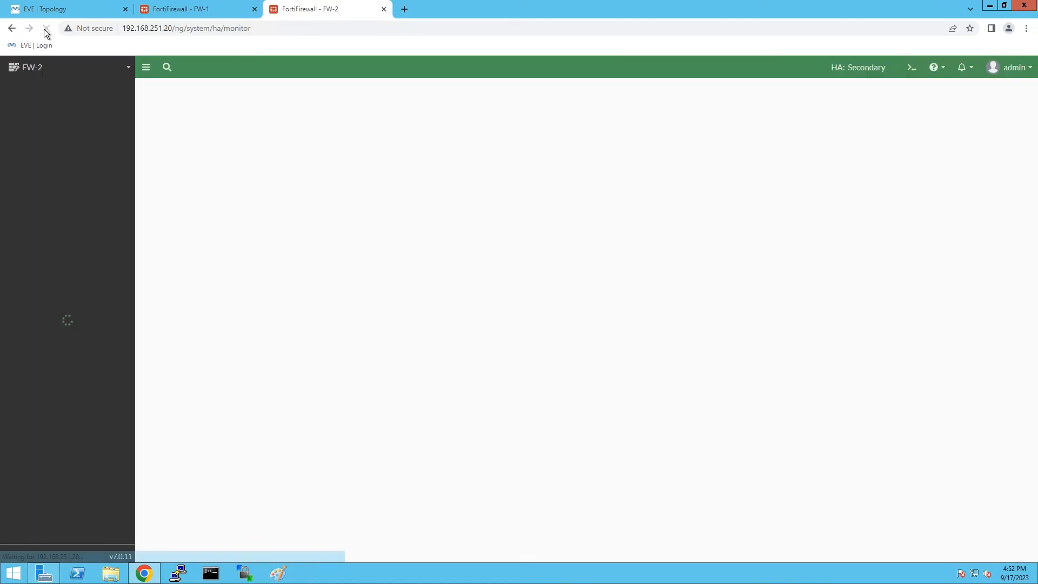
mouse_move(849, 67)
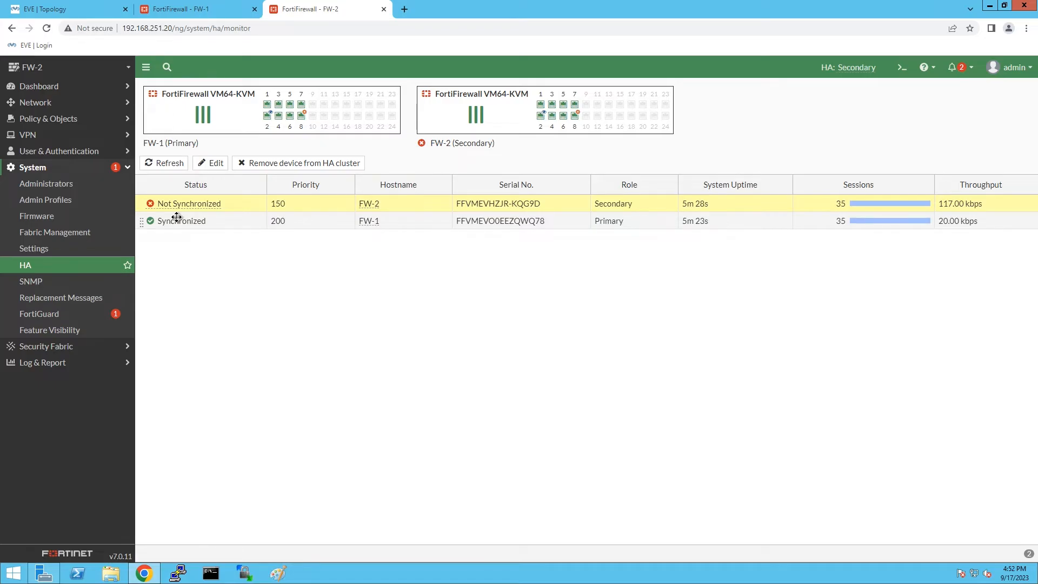
click(189, 8)
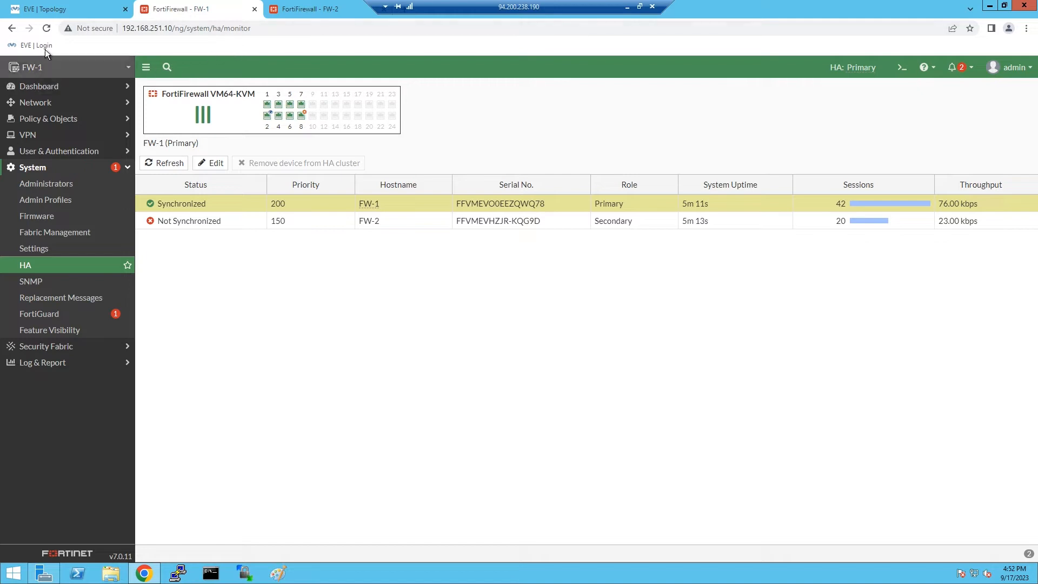
click(43, 29)
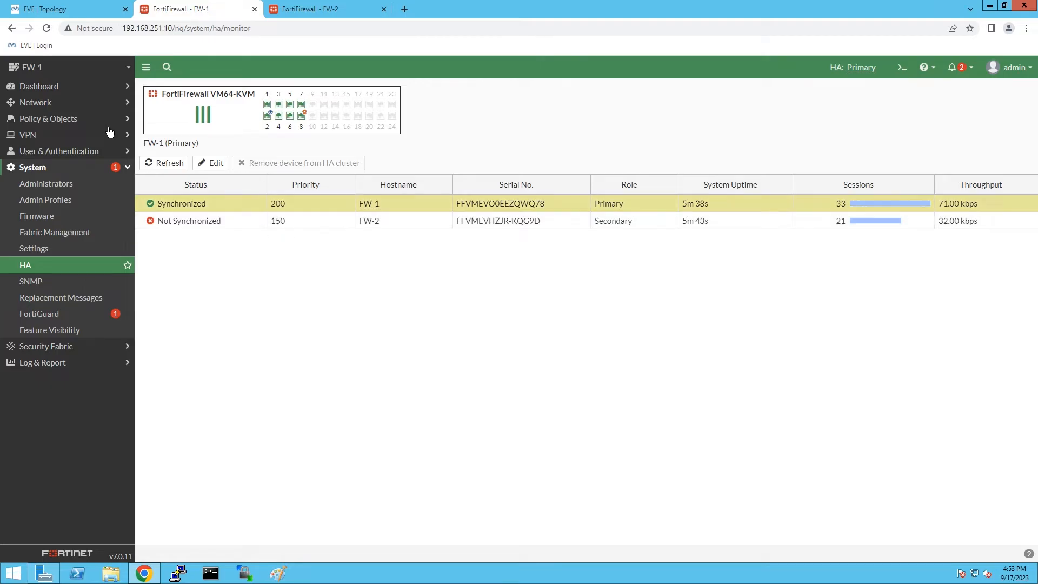
click(901, 67)
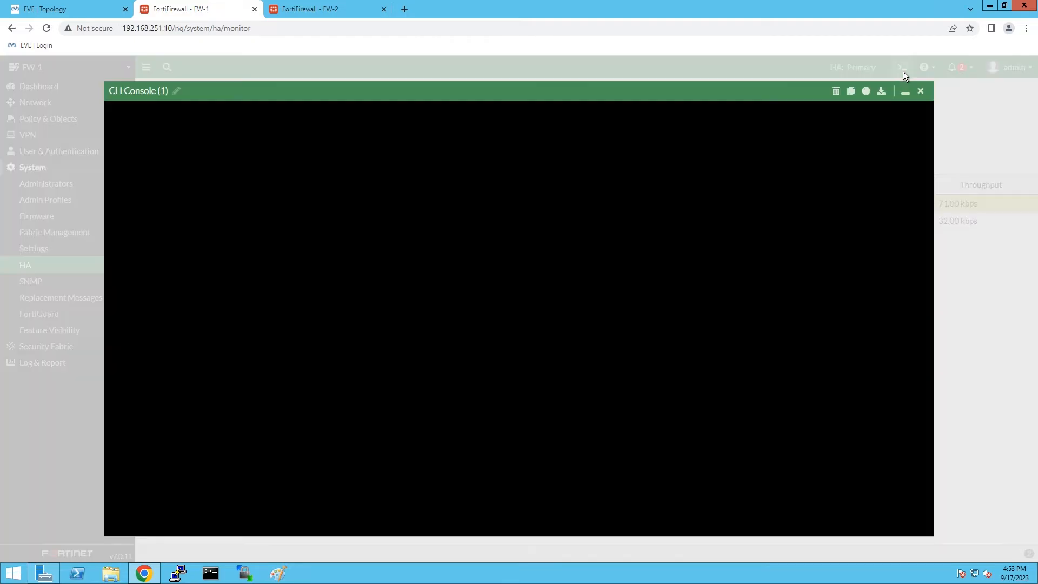
text(exe ping 8.8.8.8)
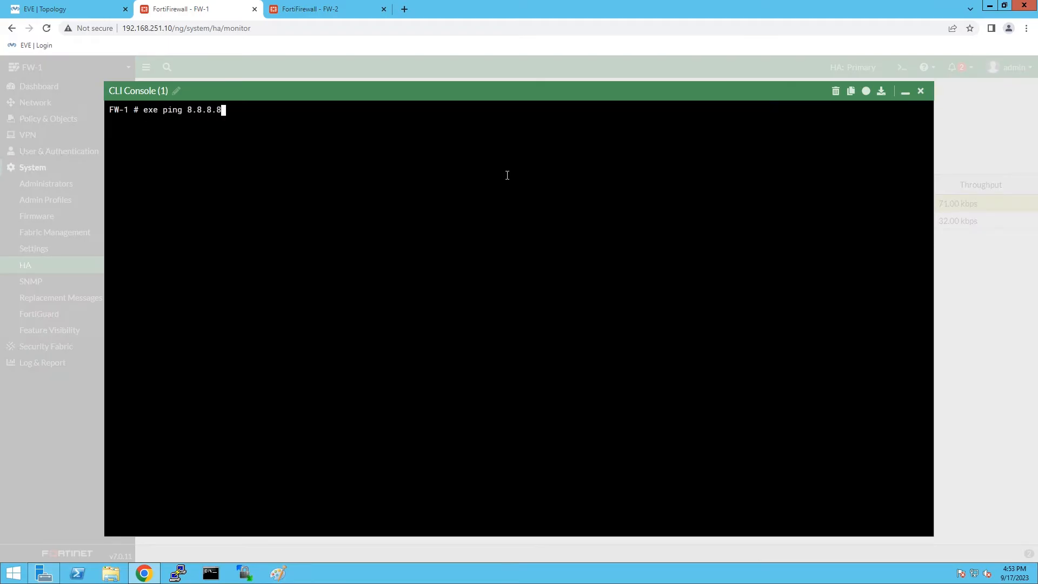
key(Return)
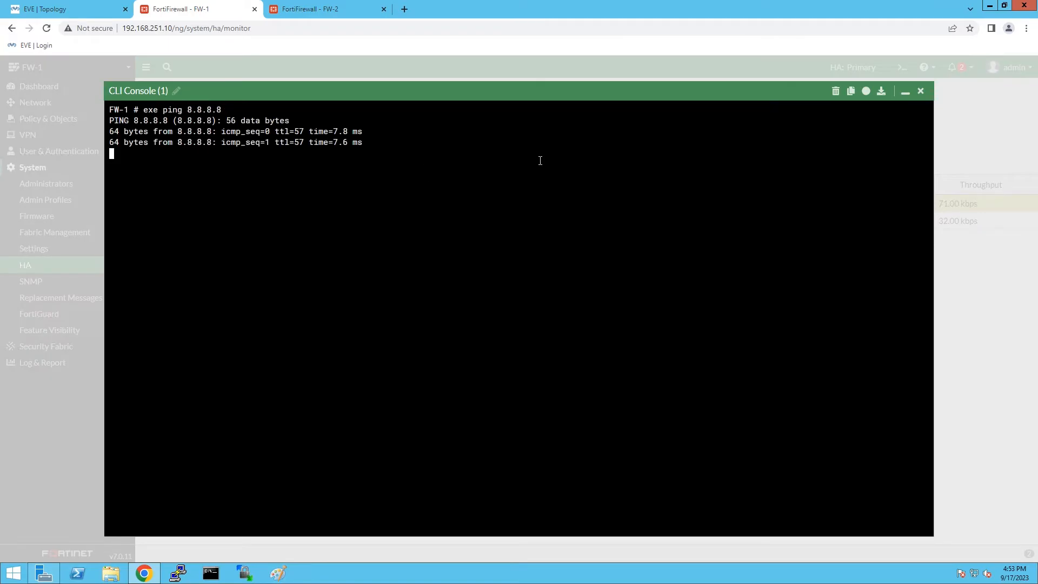
click(921, 91)
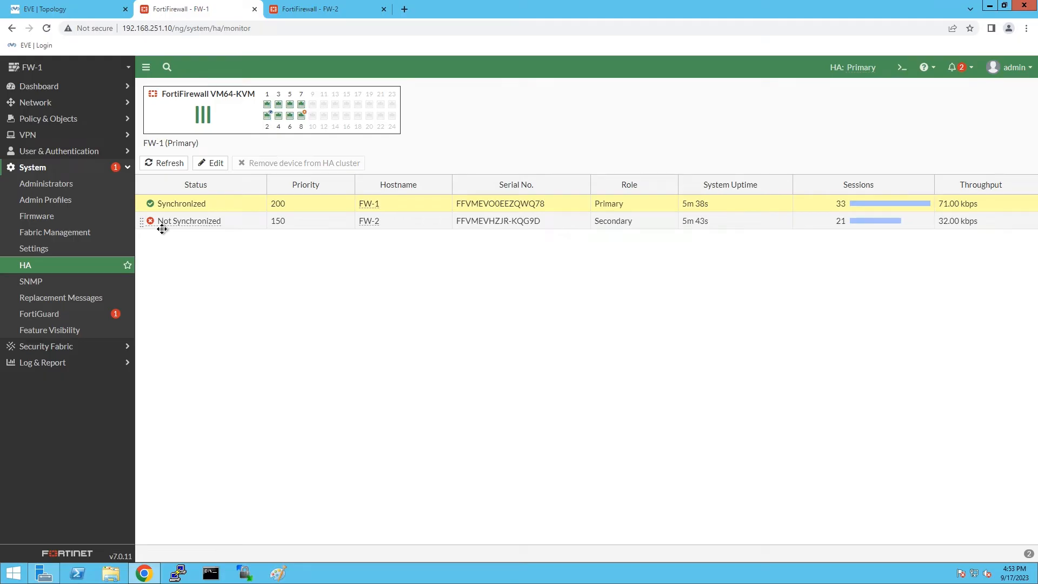
click(61, 103)
Open port1 from the interfaces list and set its alias to WAN.
click(62, 119)
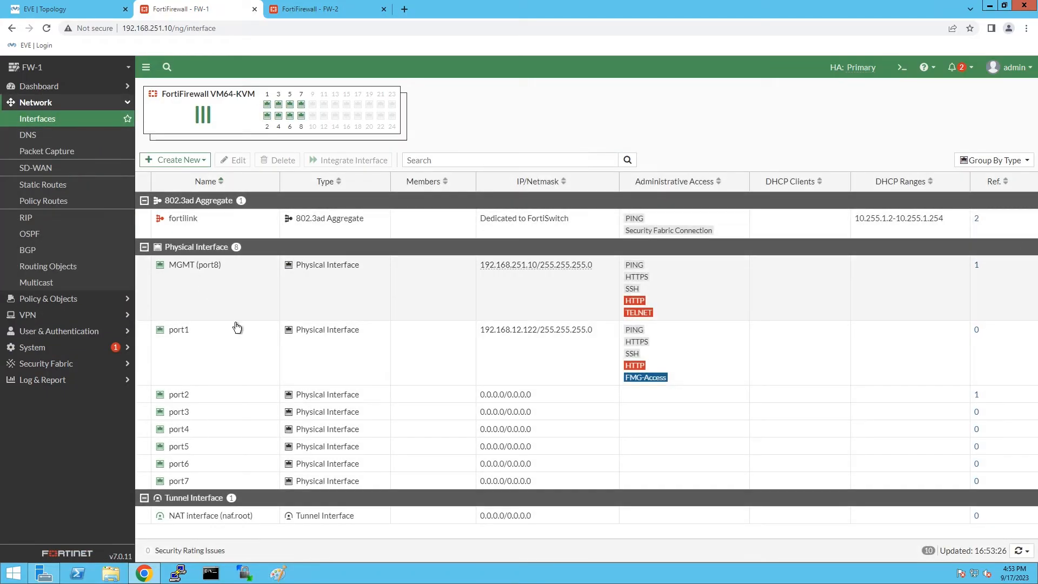
click(234, 345)
click(237, 161)
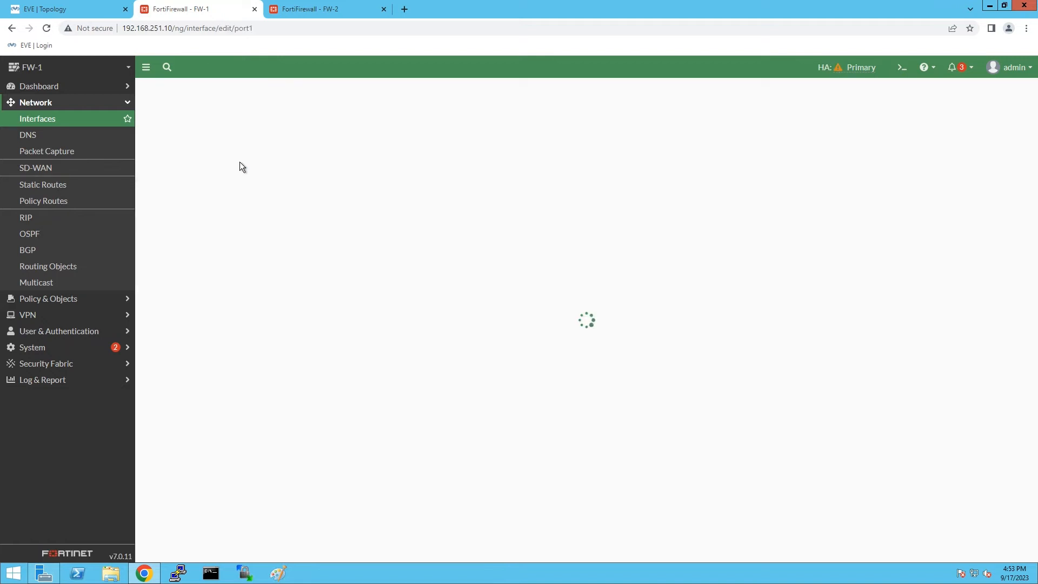
click(240, 128)
text(WA)
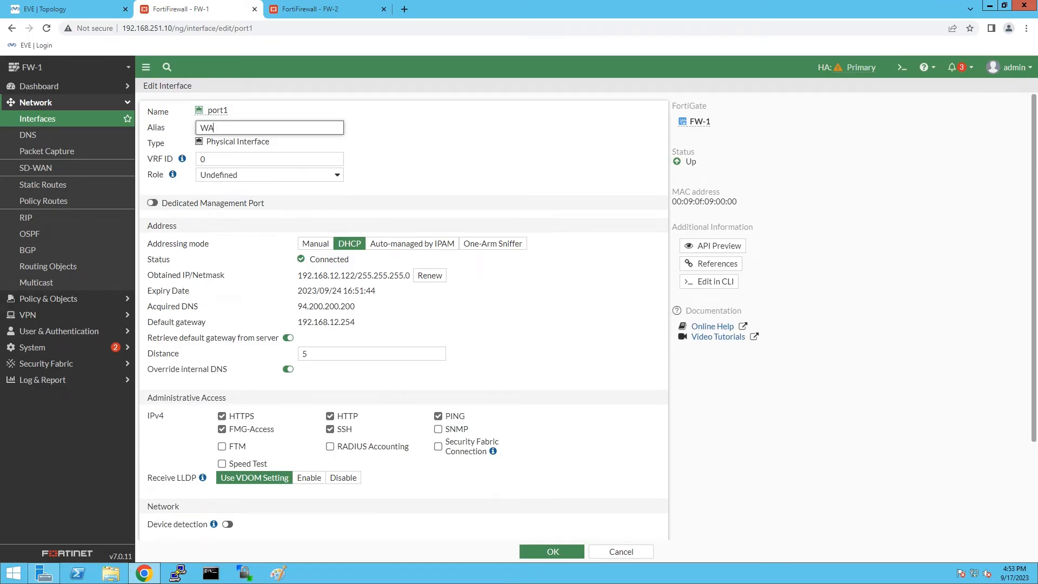
text(N)
Turn off DHCP gateway retrieval and set port1 manually to 192.168.12.35/255.255.255.0, then save.
click(290, 340)
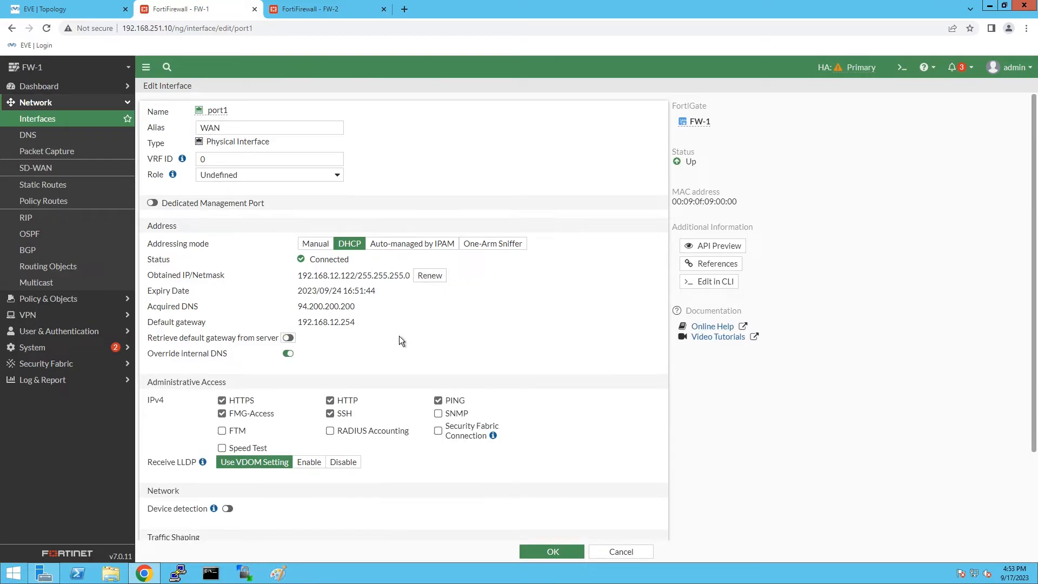
scroll(398, 335, down, 3)
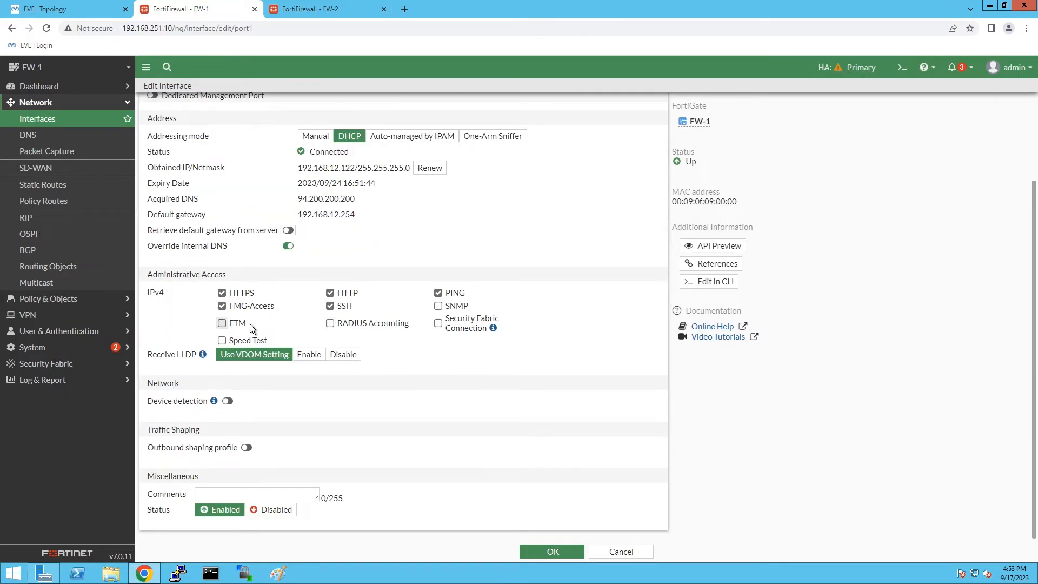
scroll(346, 383, up, 1)
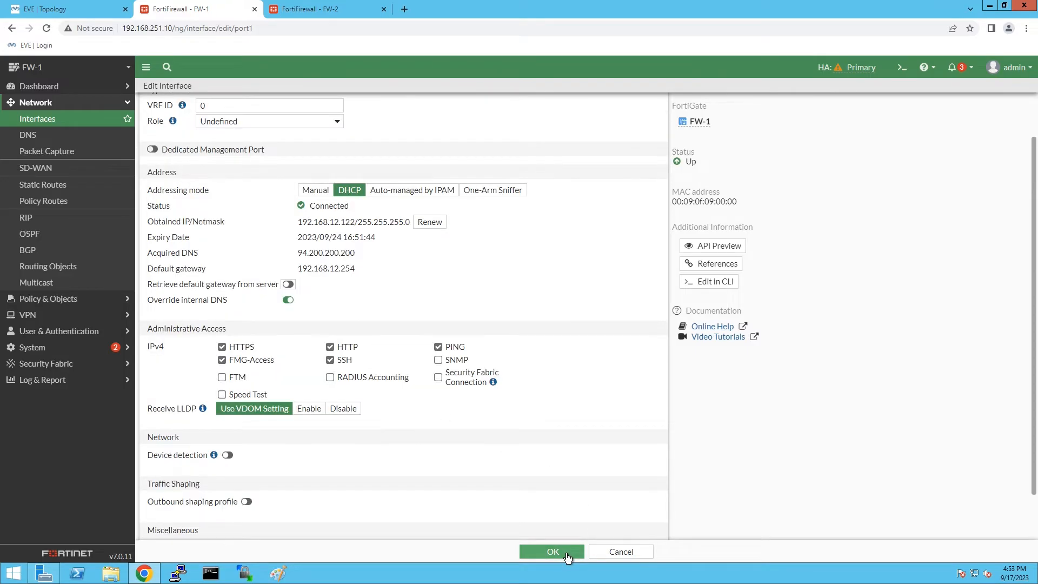
click(326, 193)
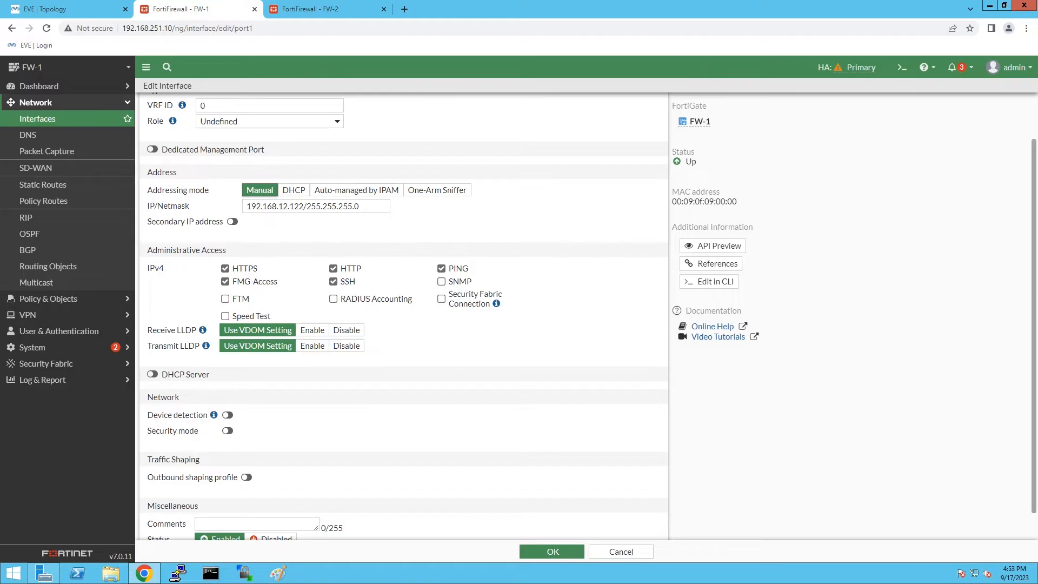
triple_click(309, 206)
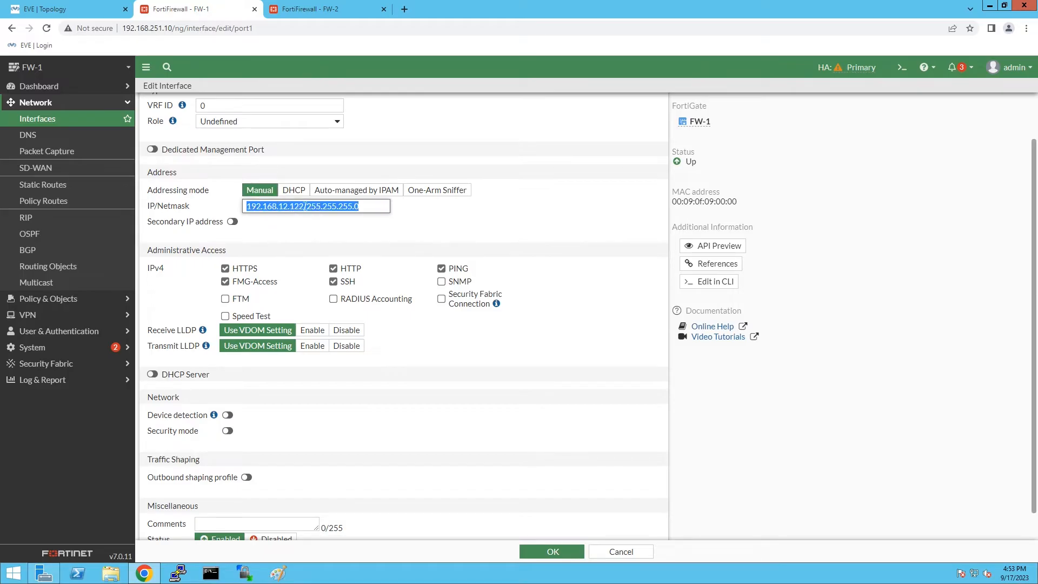
click(299, 206)
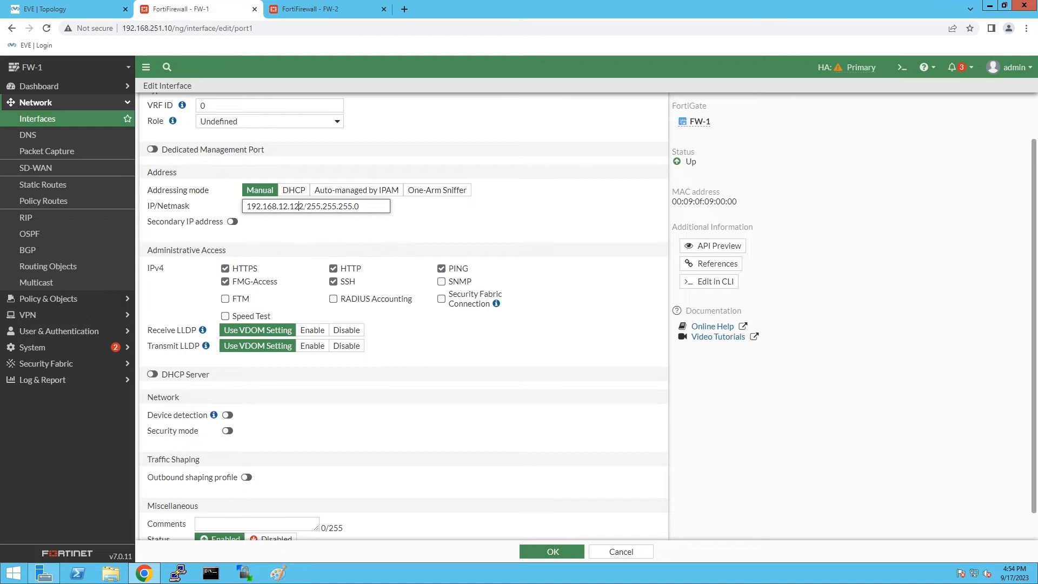
double_click(303, 206)
text(35)
click(563, 551)
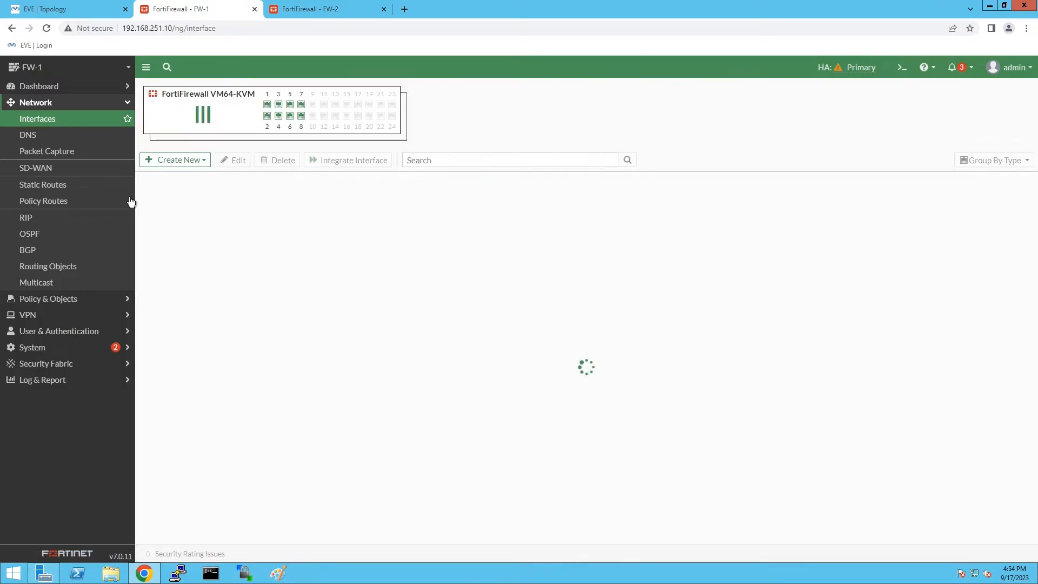
Create a static default route 0.0.0.0/0 via gateway 192.168.12.254 on WAN (port1).
click(74, 188)
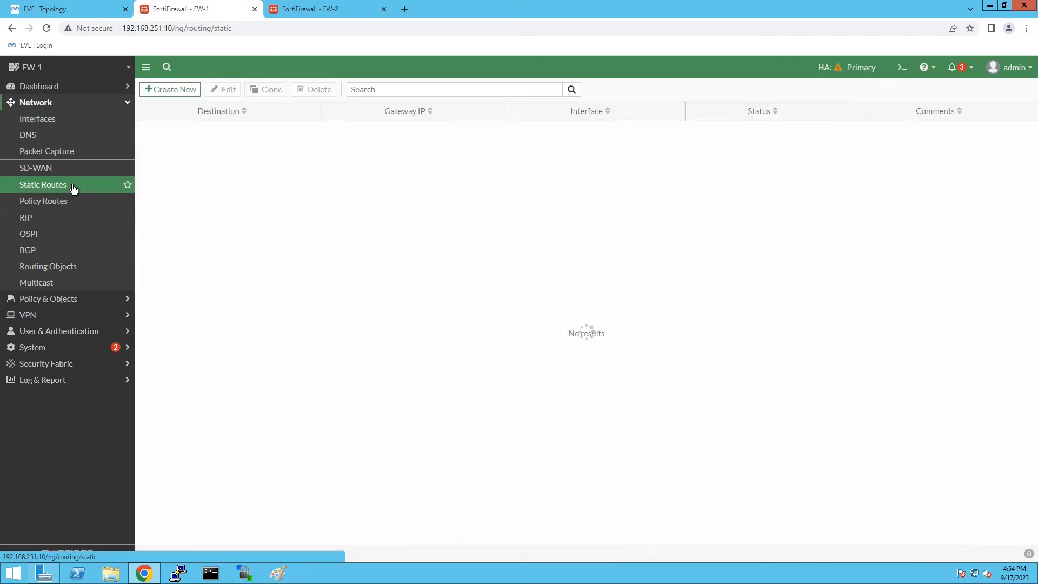
click(182, 93)
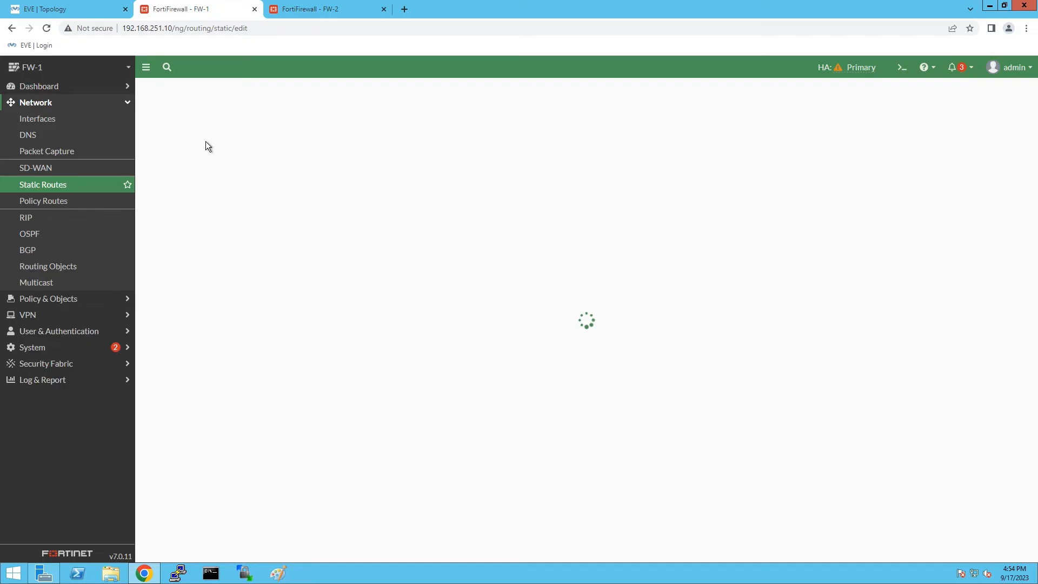
click(194, 141)
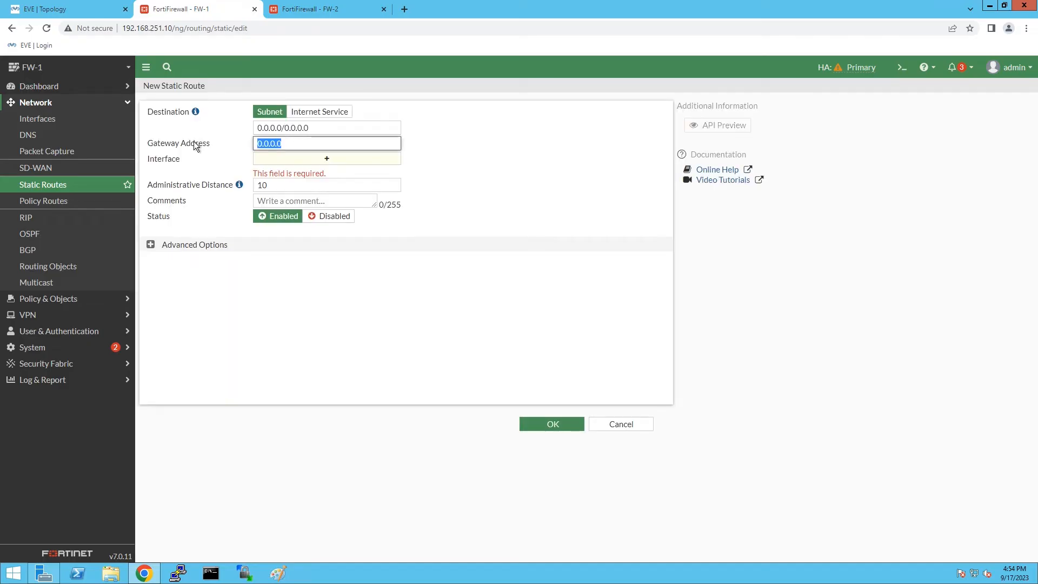
text(192.168.12.254)
click(503, 144)
click(544, 424)
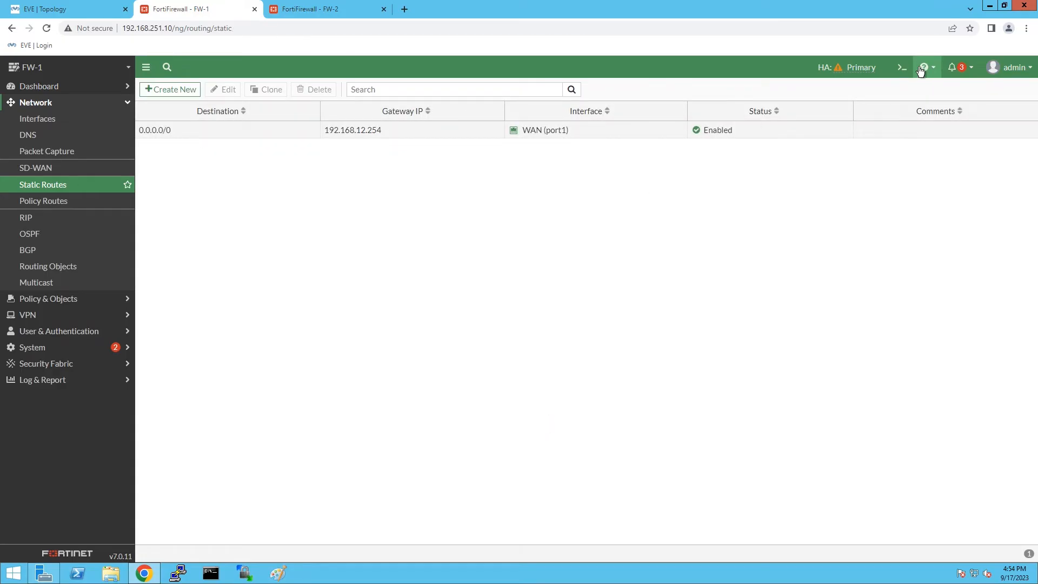
Ping 8.8.8.8 from FW-1's CLI console to confirm internet reachability.
click(902, 67)
text(e)
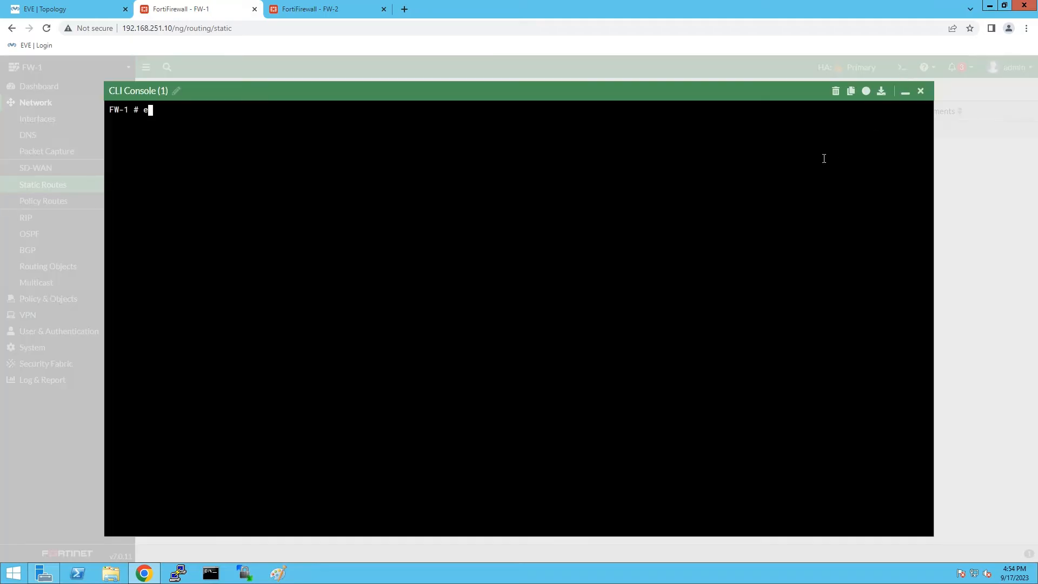
text(xe ping 8.8.8.8)
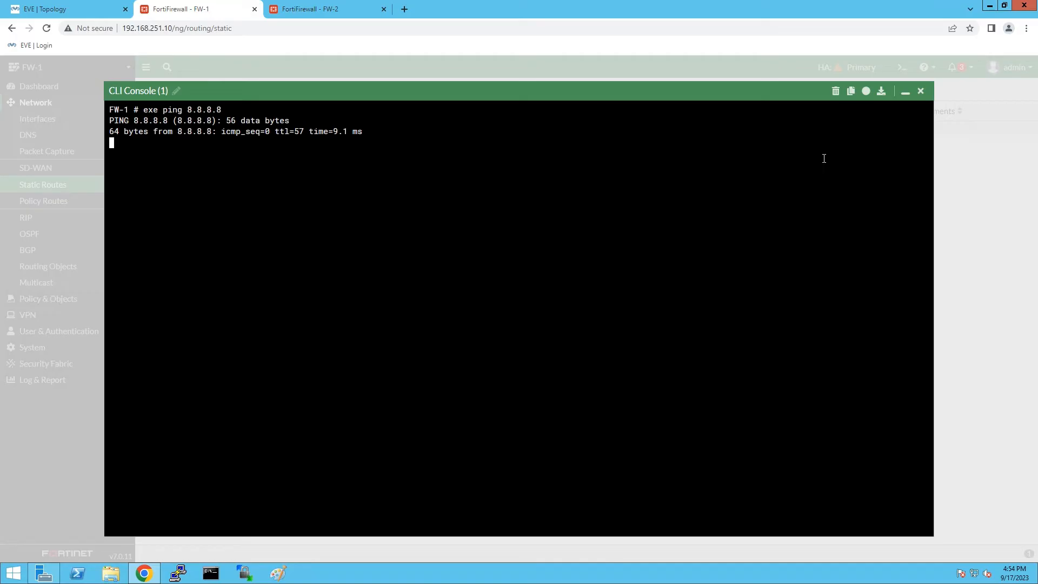
click(920, 92)
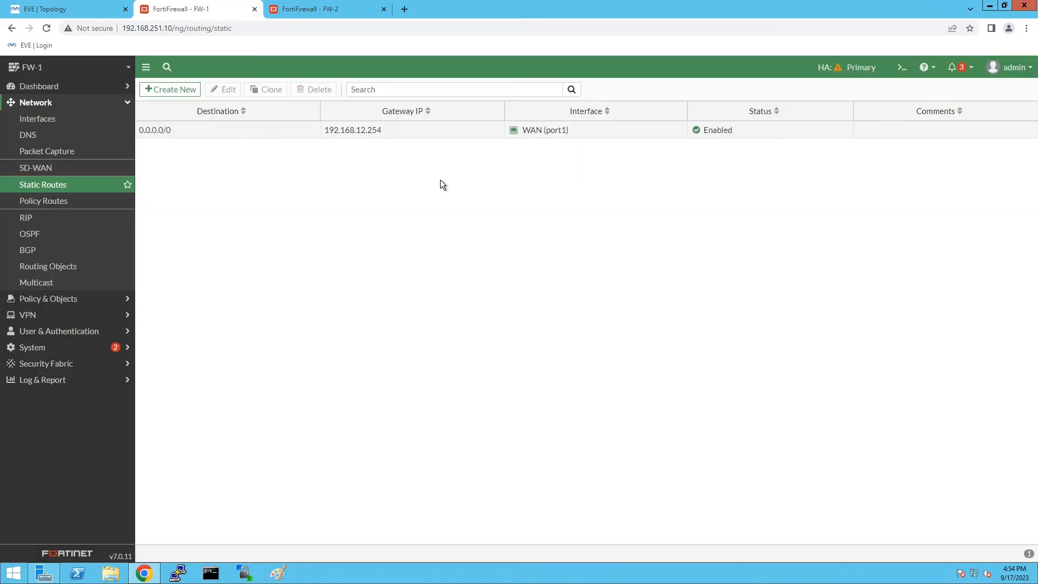
Consult the lab topology, then open port2 for editing from FW-1's interfaces list.
click(103, 9)
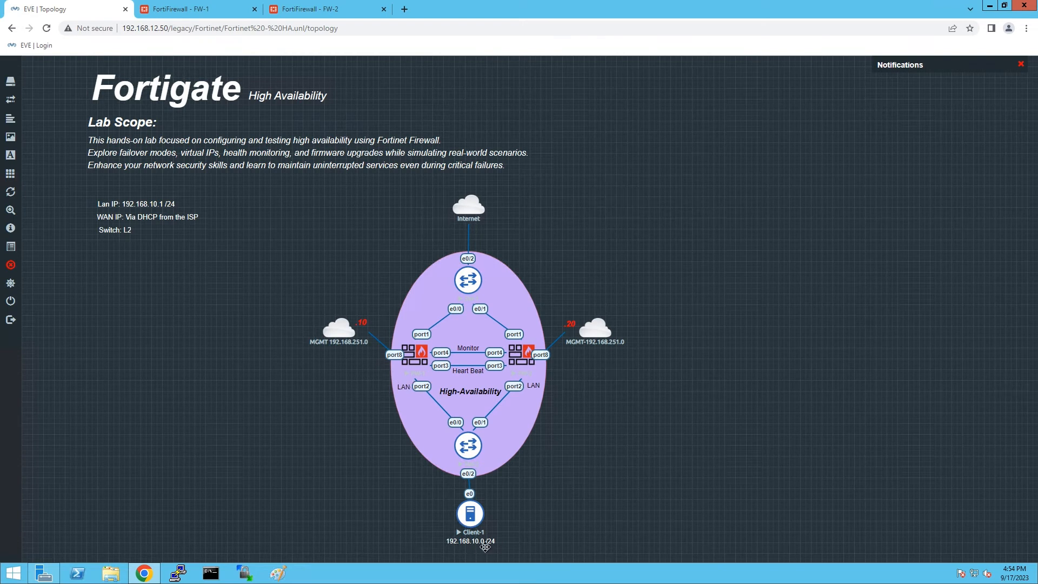
click(217, 7)
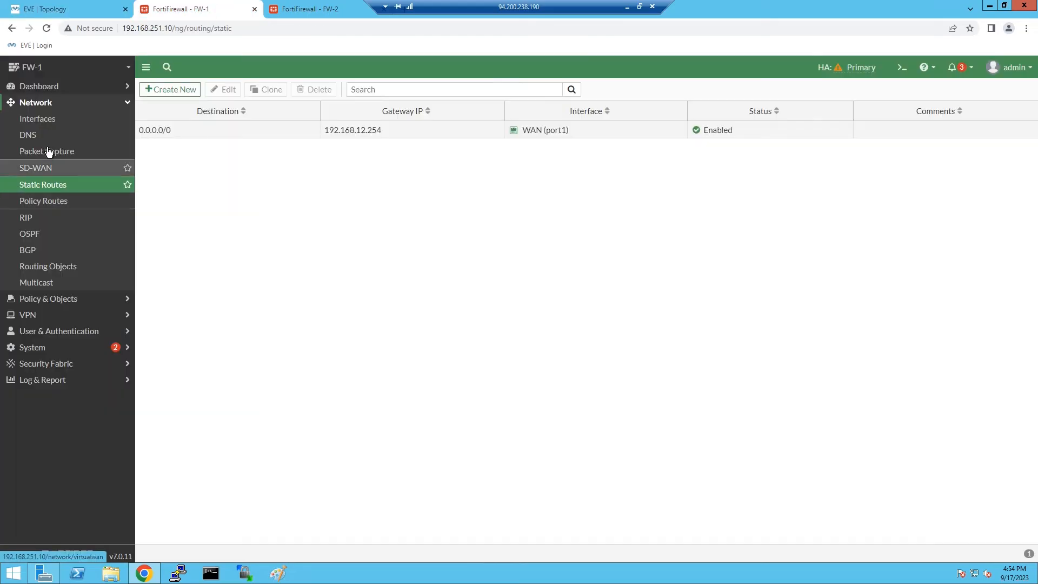
click(48, 121)
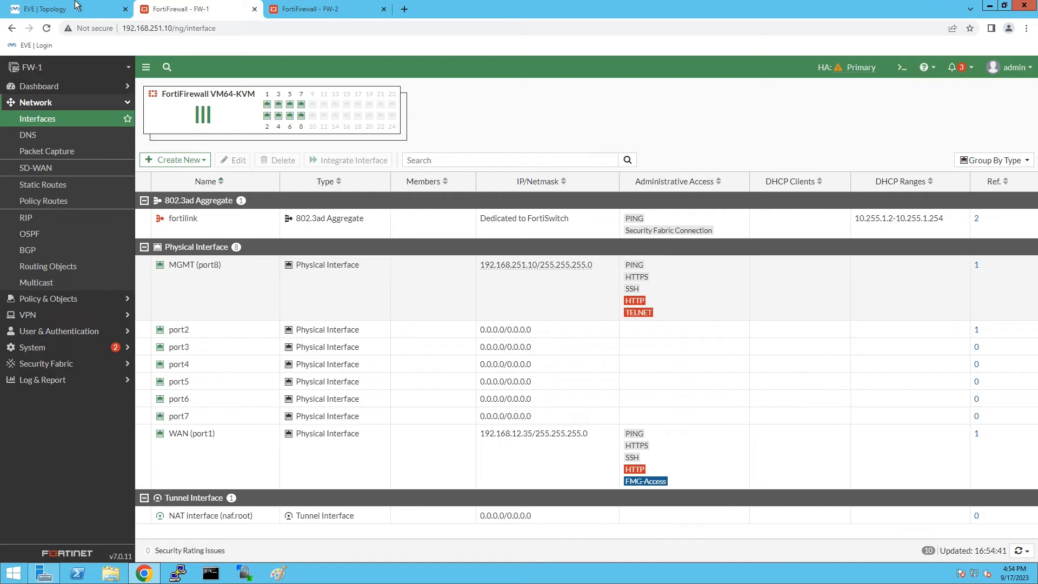
click(51, 9)
click(219, 10)
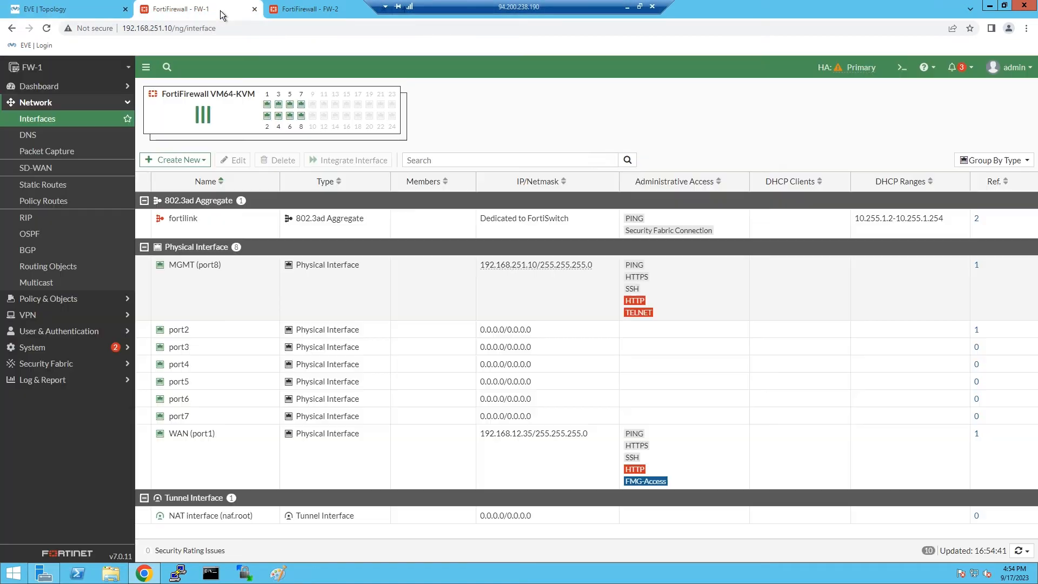
click(189, 337)
click(234, 160)
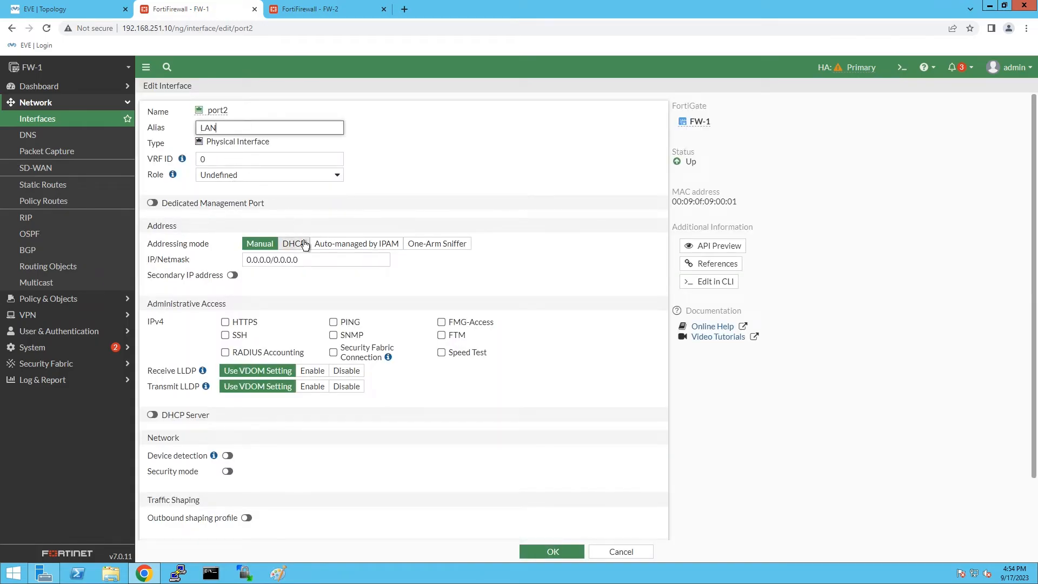
Give port2 192.168.10.1/24 with HTTPS and PING access, DHCP server left off, and save.
drag(311, 260, 201, 262)
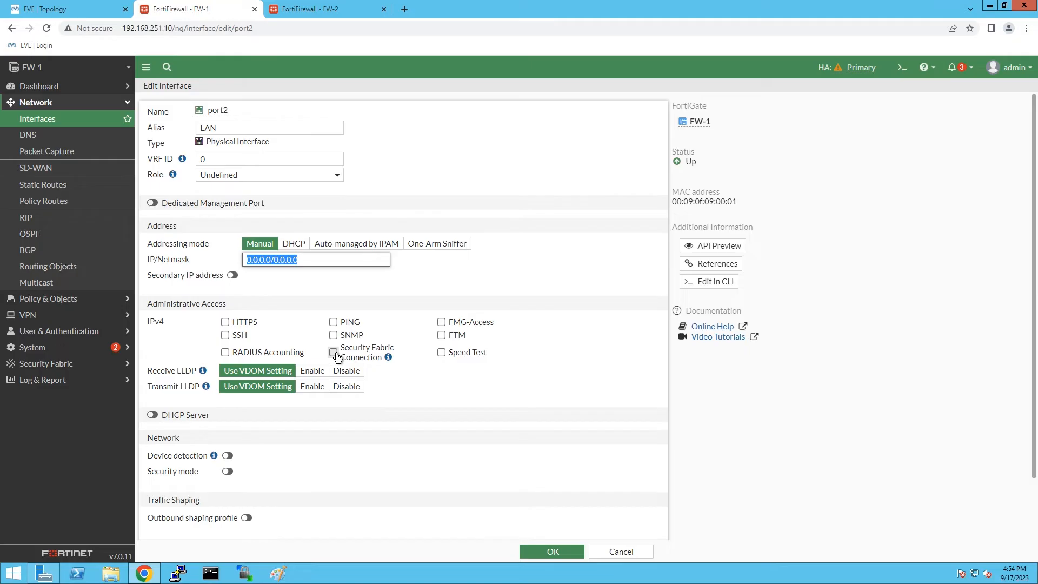
text(192.168.1)
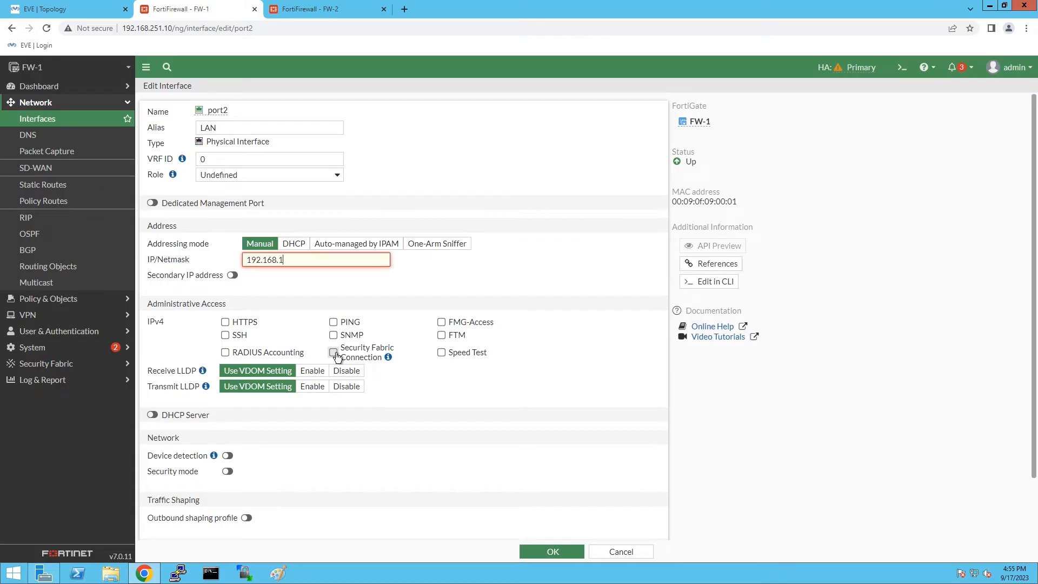
text(0.1/24)
click(226, 323)
click(333, 322)
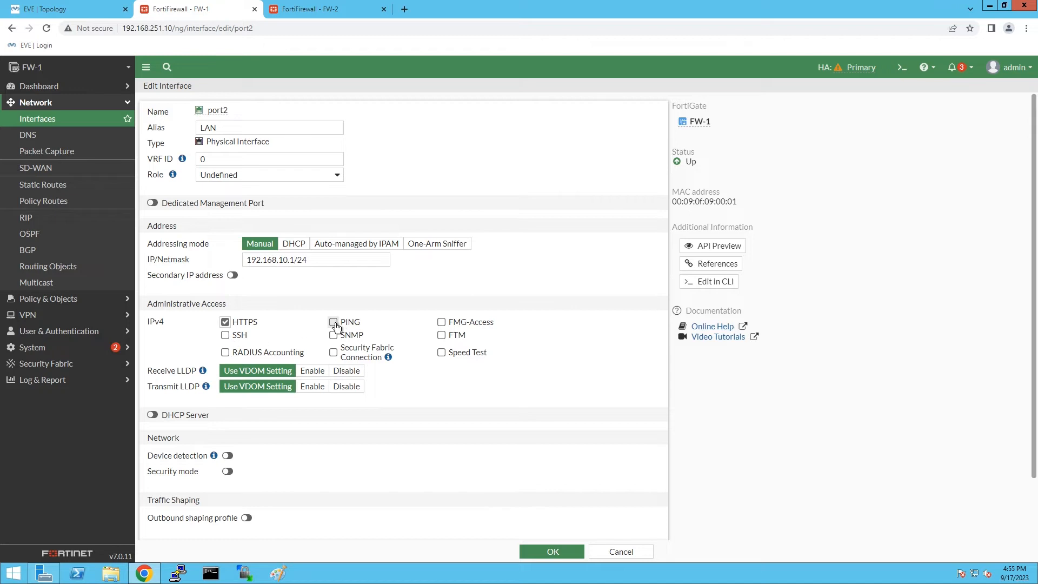
click(152, 416)
click(153, 416)
click(549, 552)
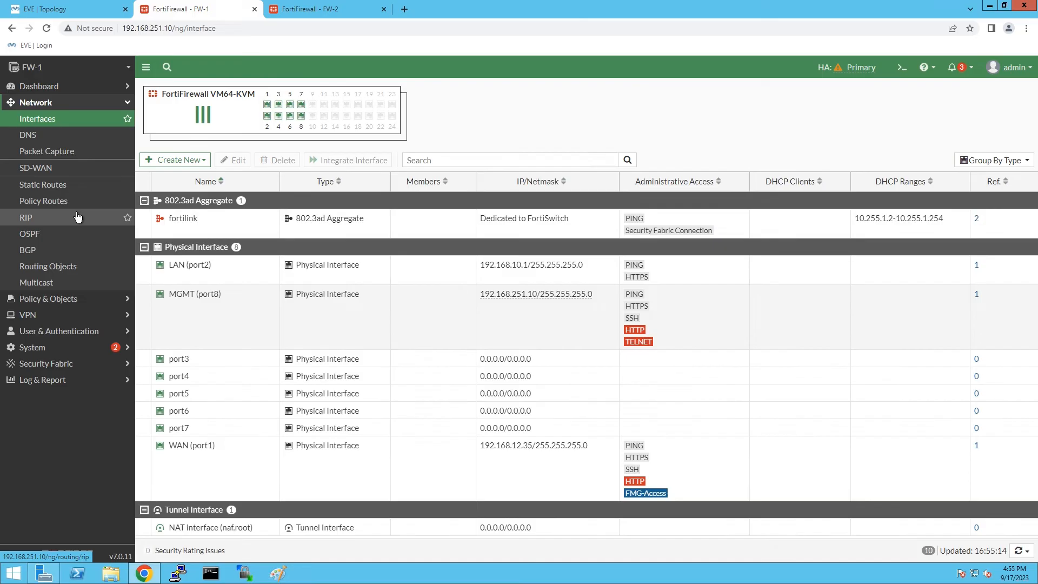
Reload the interfaces page and open System > HA to view FW-1's cluster monitor.
click(43, 28)
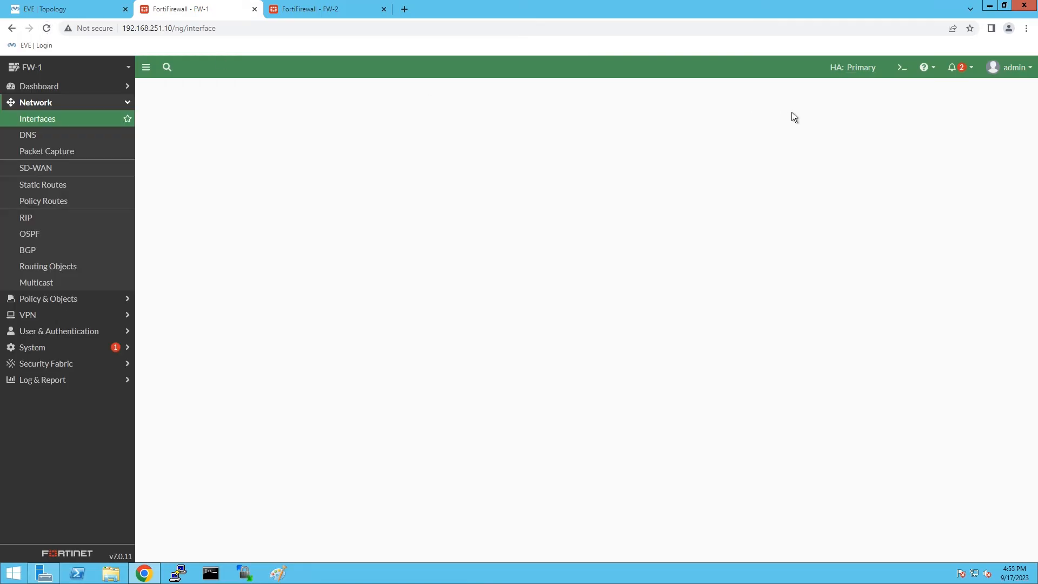
mouse_move(854, 67)
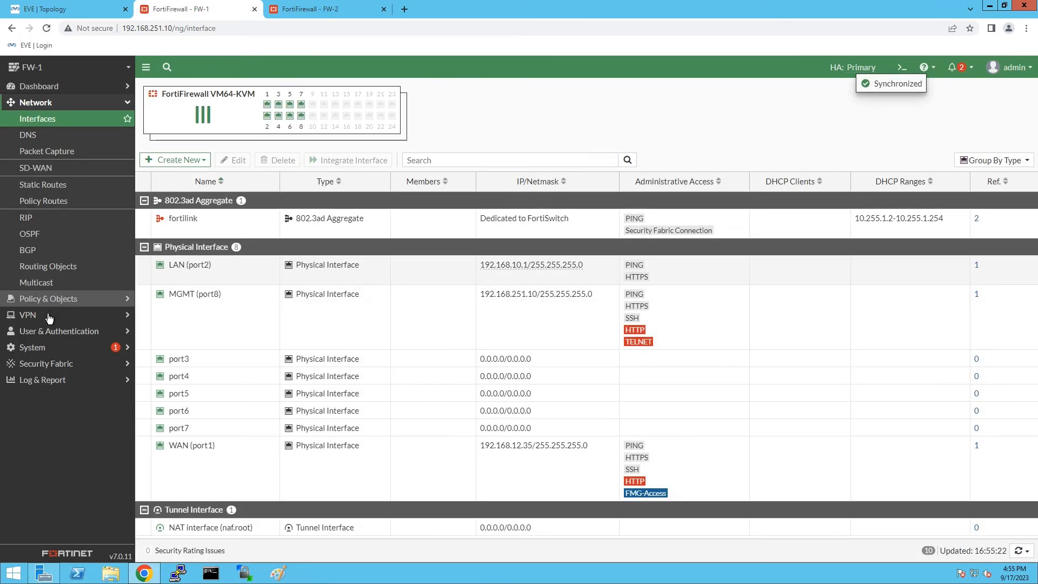
click(51, 349)
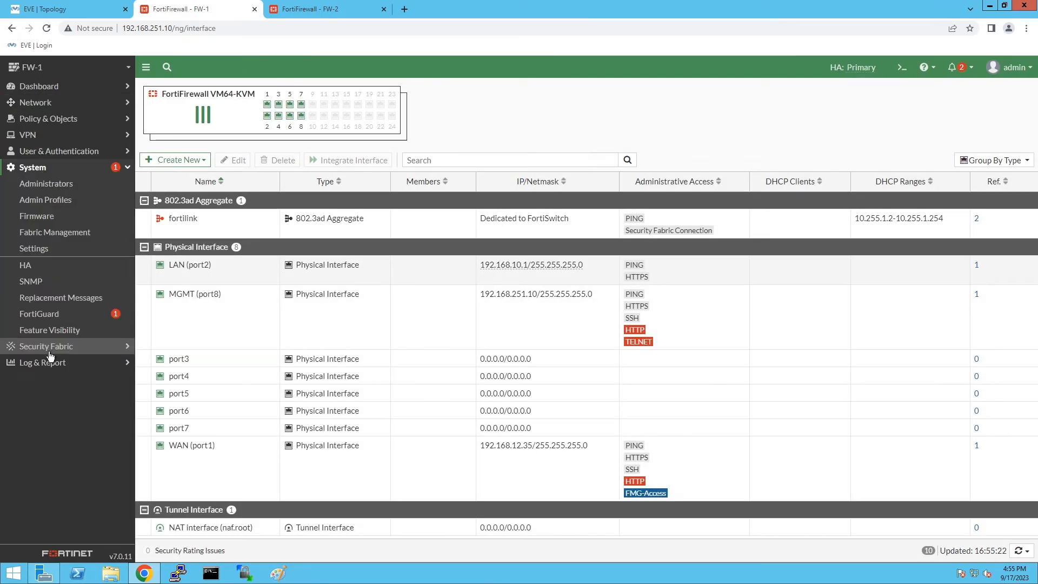
click(39, 267)
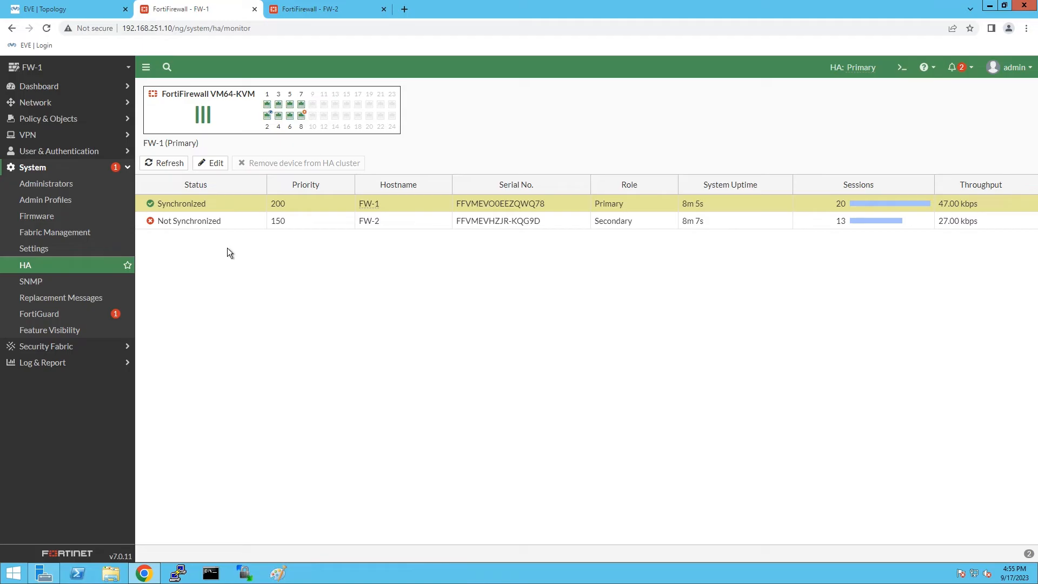
click(57, 88)
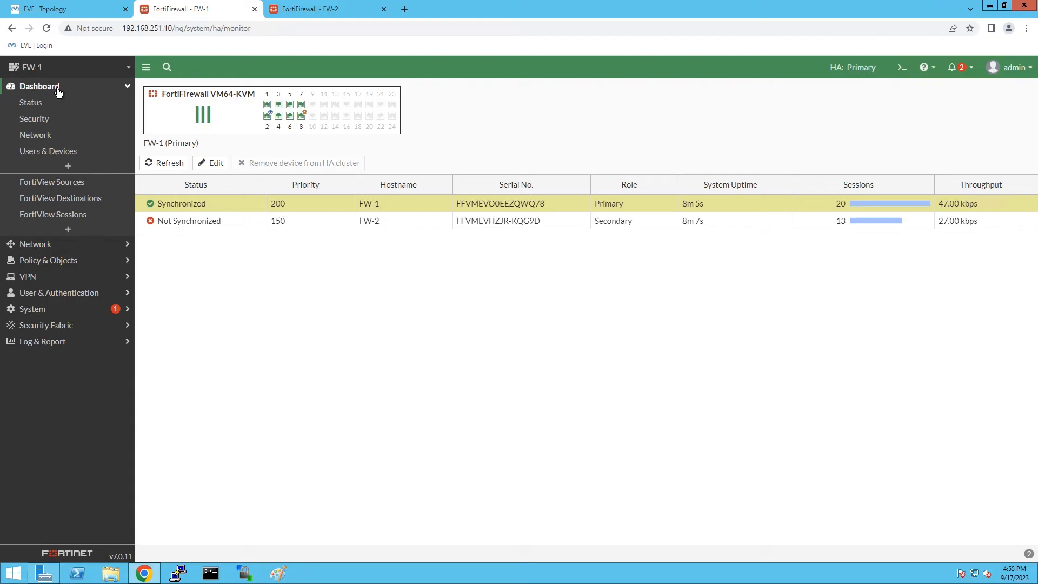
Reload FW-2 and review its interfaces and static routes, then reload FW-1's HA monitor.
click(309, 14)
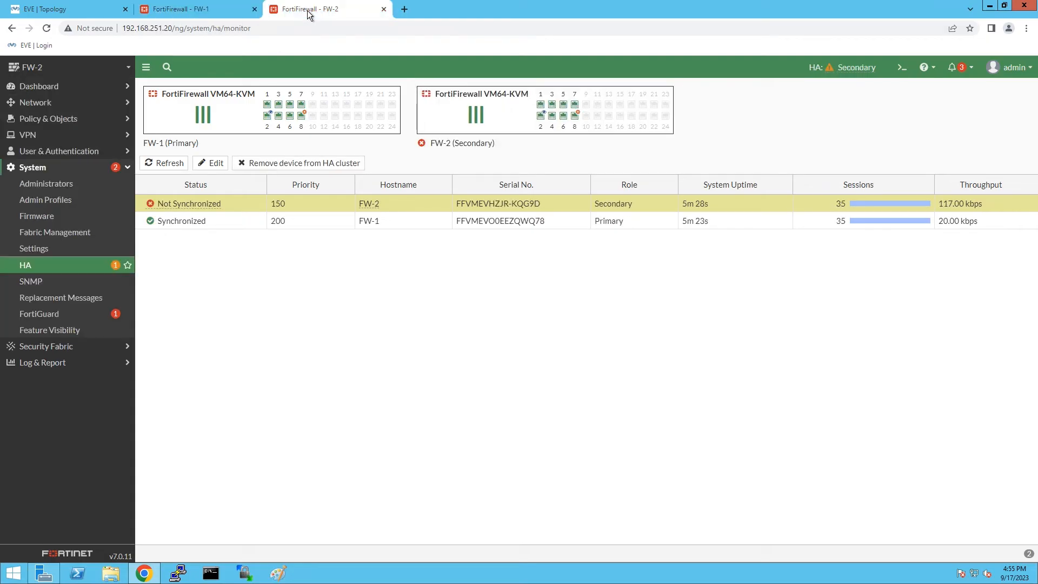
click(46, 30)
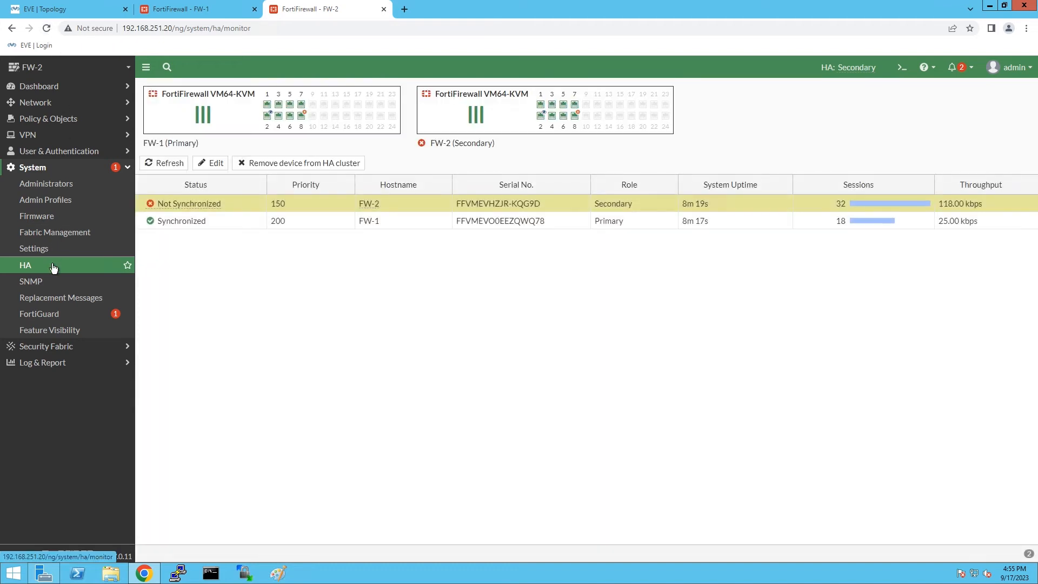
click(45, 103)
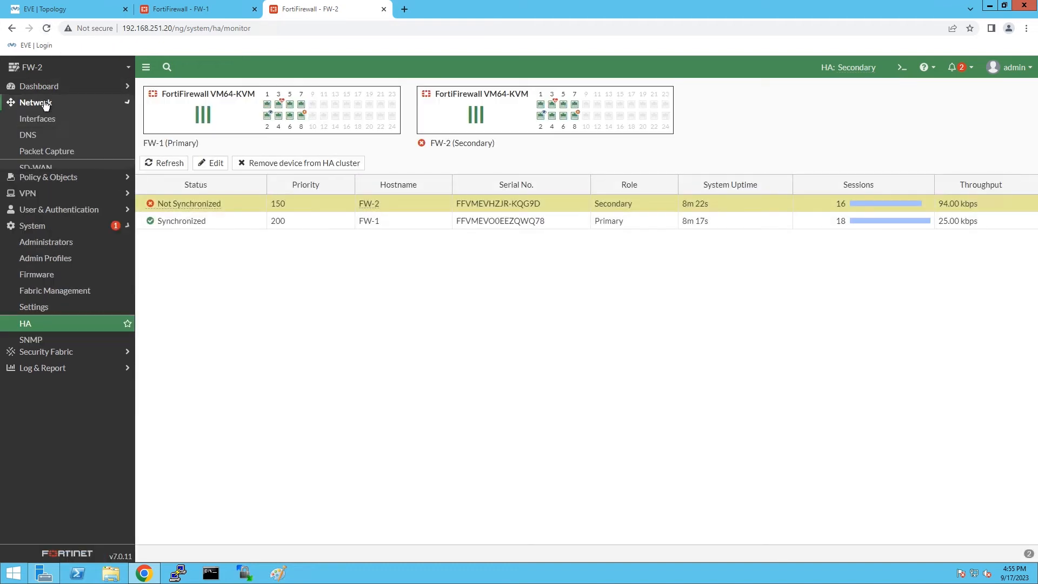
click(46, 121)
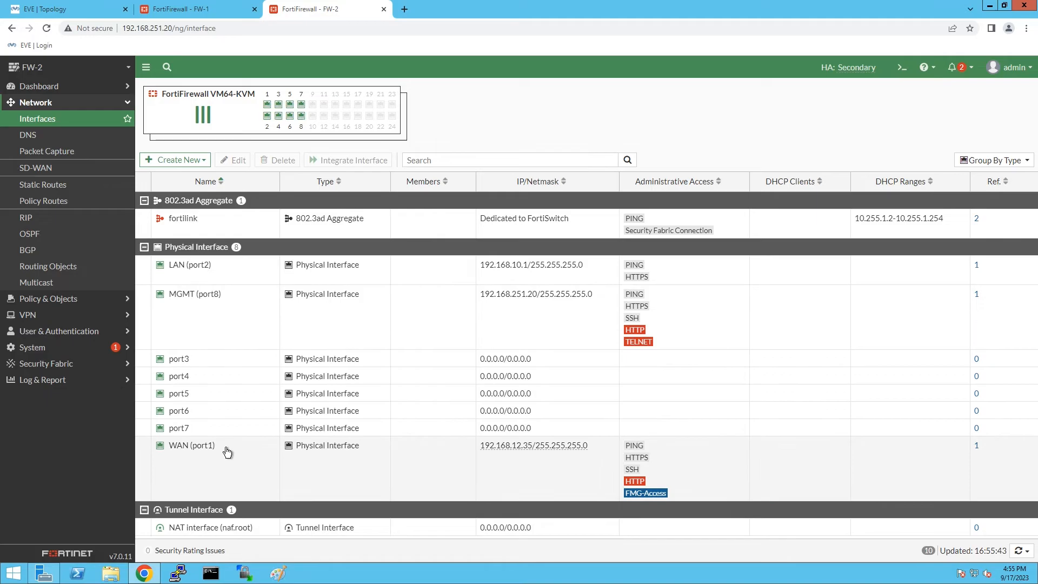
click(45, 186)
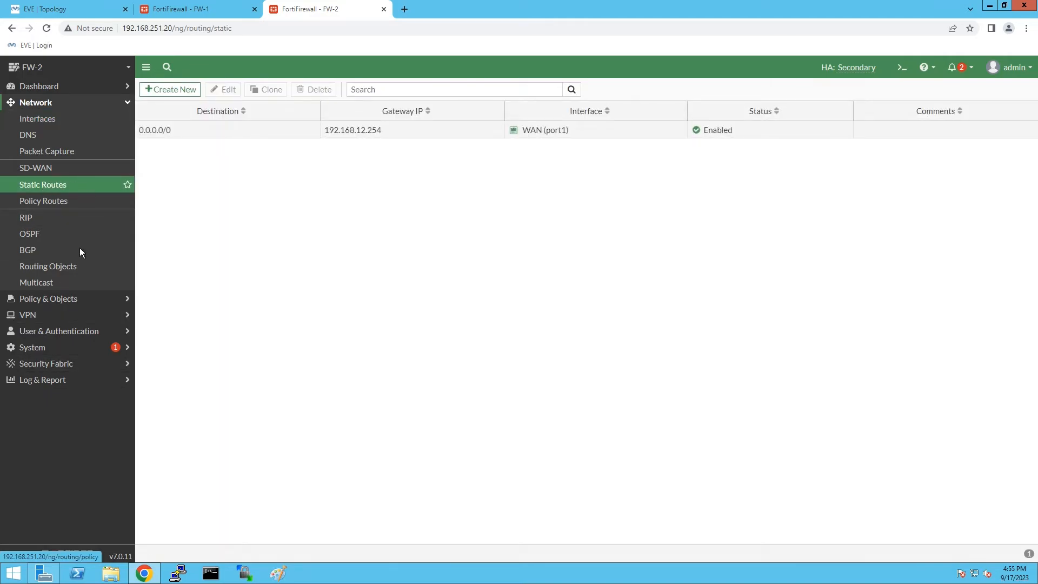
click(58, 122)
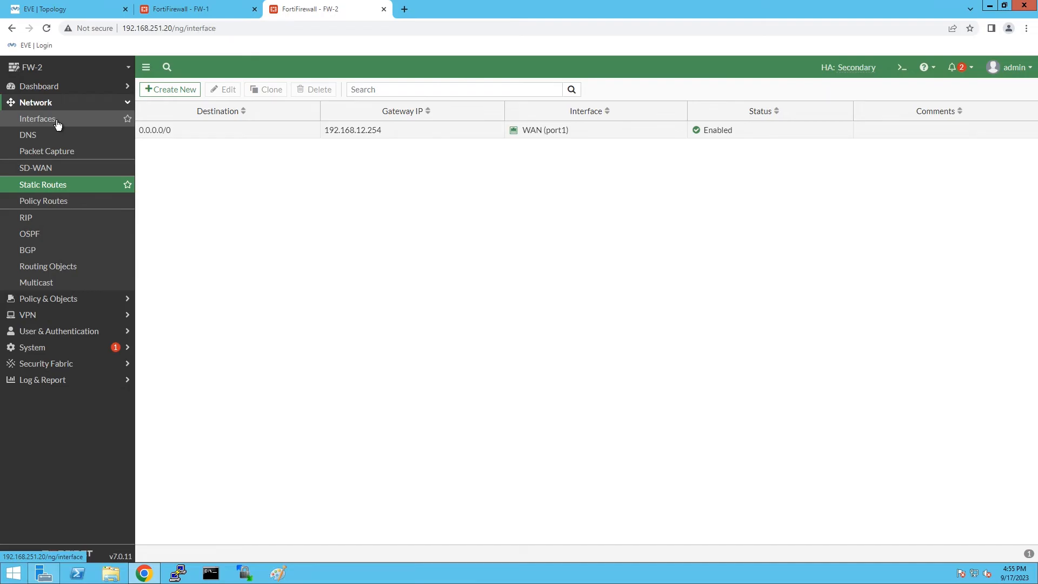
click(209, 7)
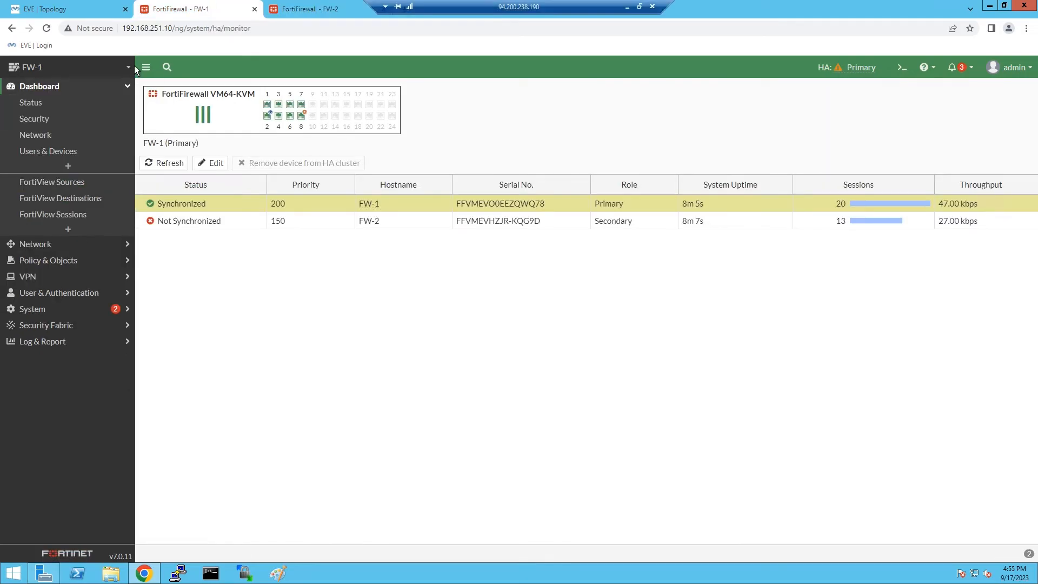
click(48, 29)
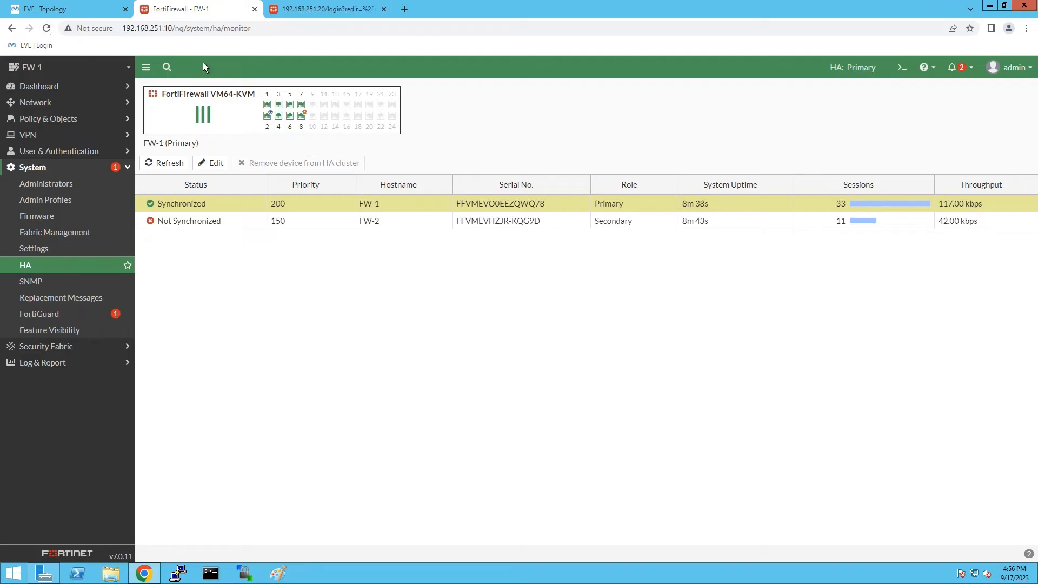
Sign in to FW-2 with the admin account and open its System > HA page.
click(300, 9)
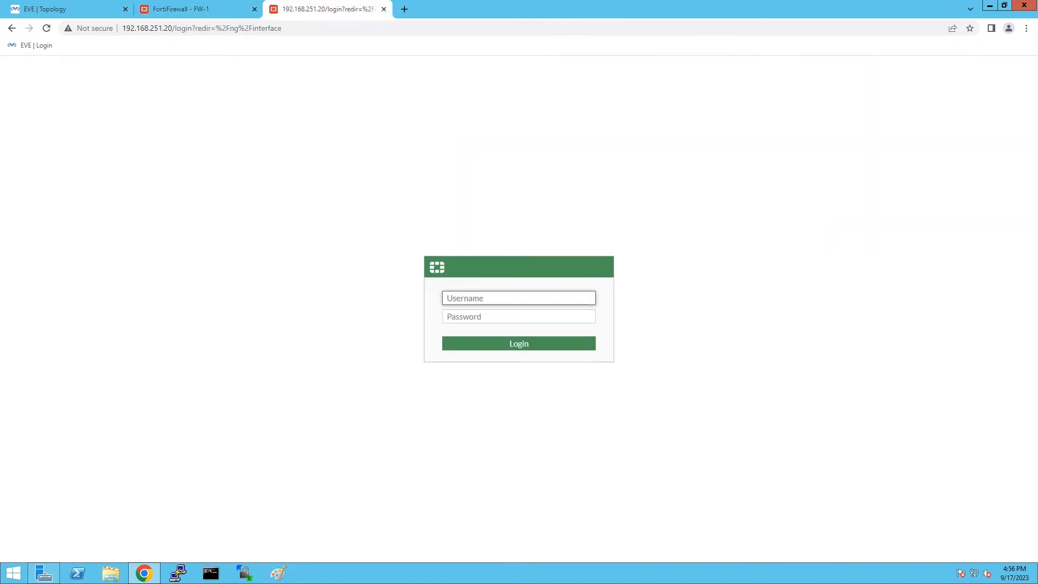
text(admin)
key(Tab)
text(admin)
key(Return)
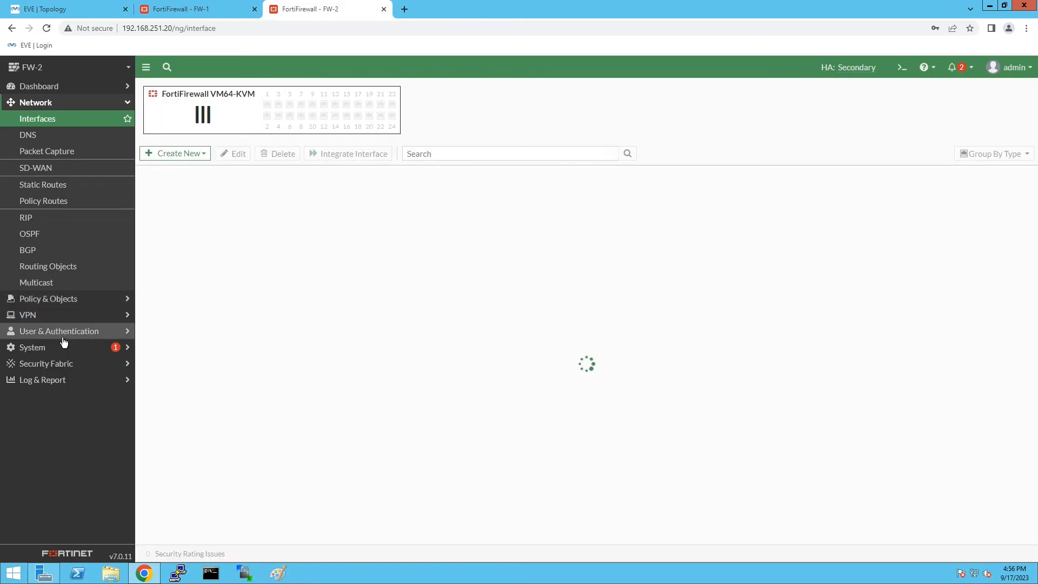
click(58, 346)
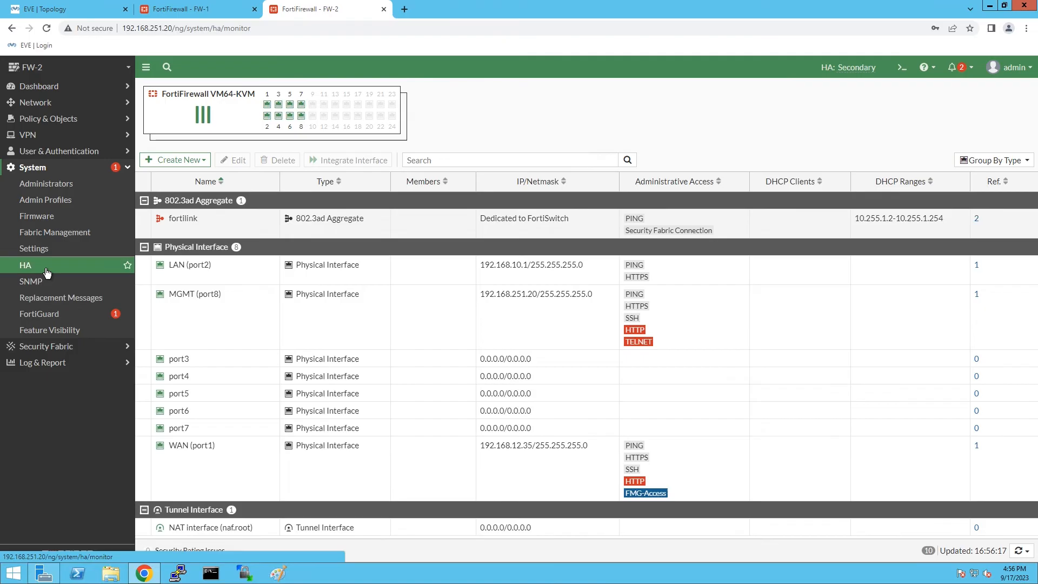
click(48, 270)
Reload FW-1's HA status, refresh the cluster table several times, then return to FW-2.
click(178, 9)
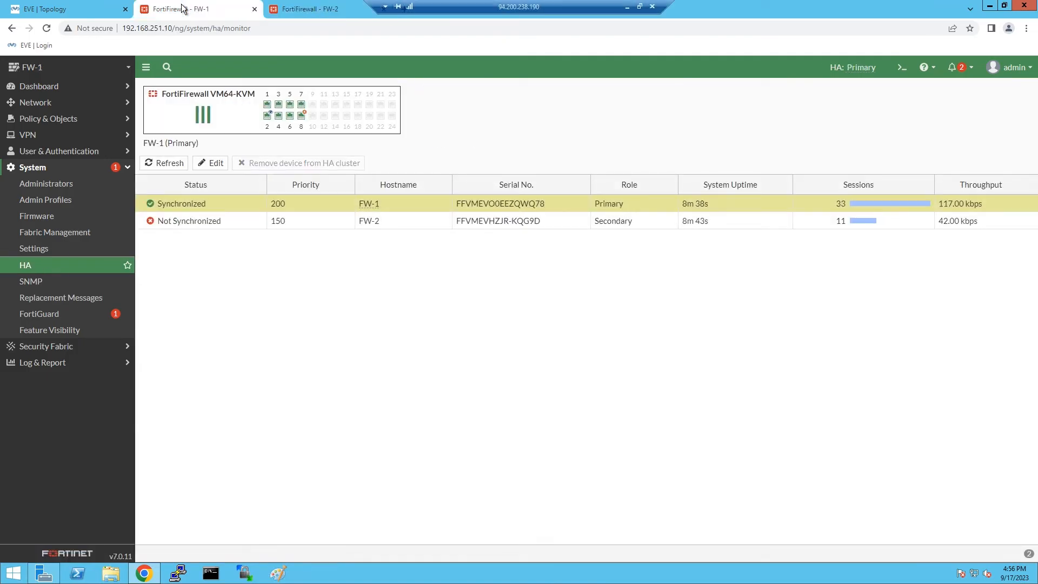
click(47, 28)
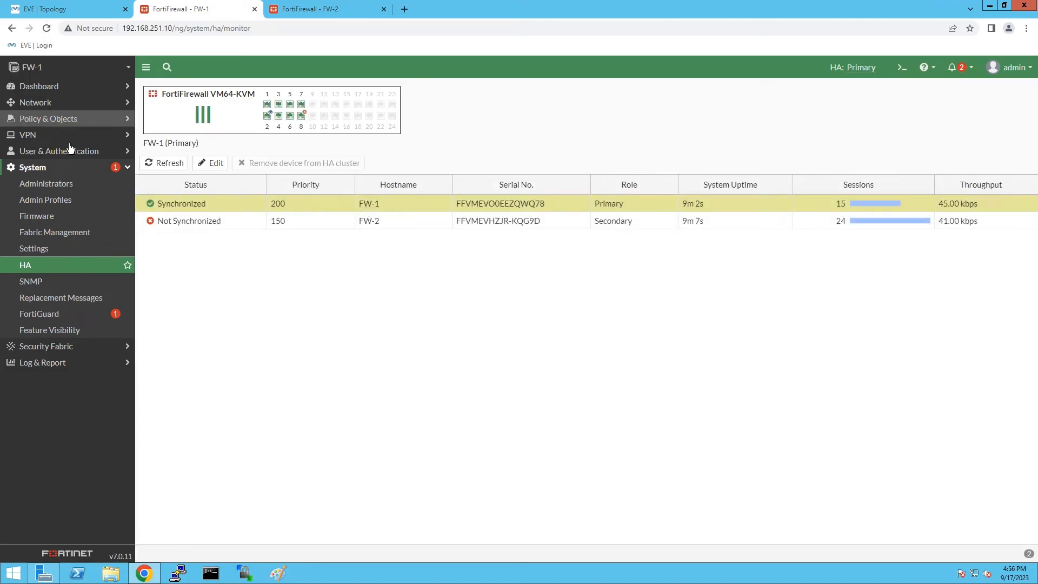
click(157, 165)
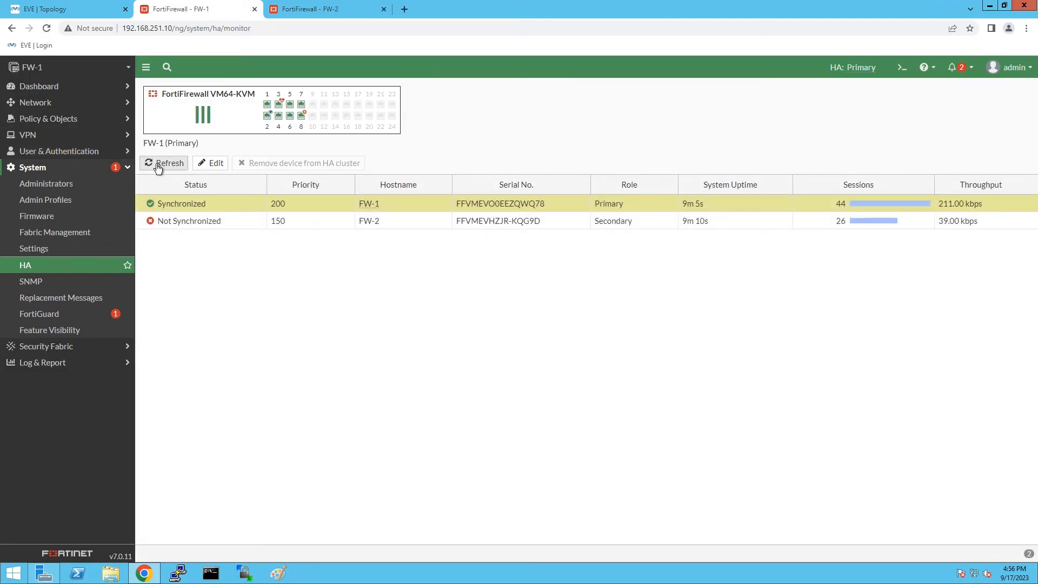
click(157, 165)
click(158, 165)
click(157, 169)
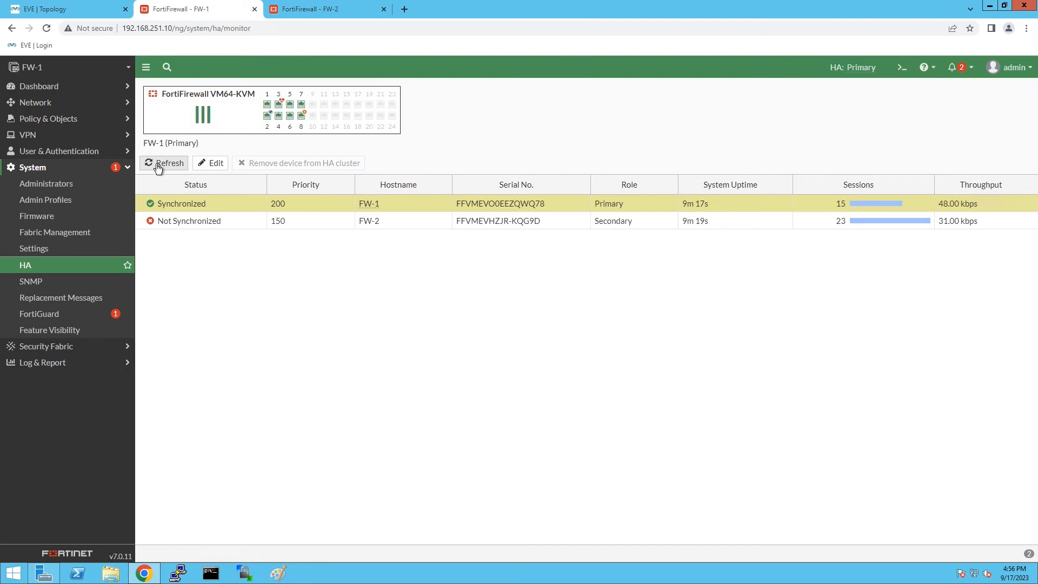
click(158, 166)
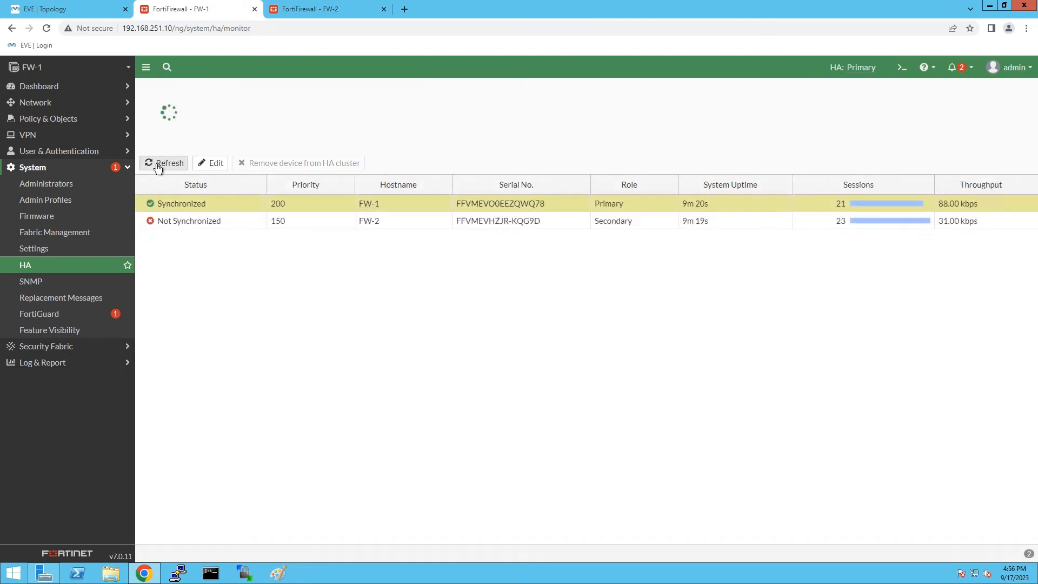
click(313, 11)
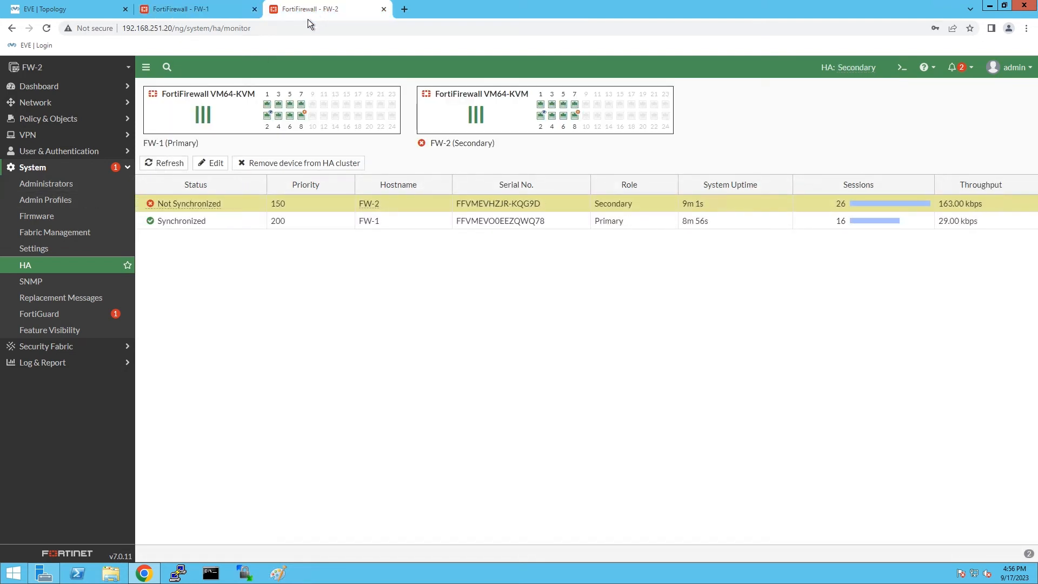
Check FW-2's interface list and static routes, then move via FW-1's tab to the EVE-NG topology.
click(49, 104)
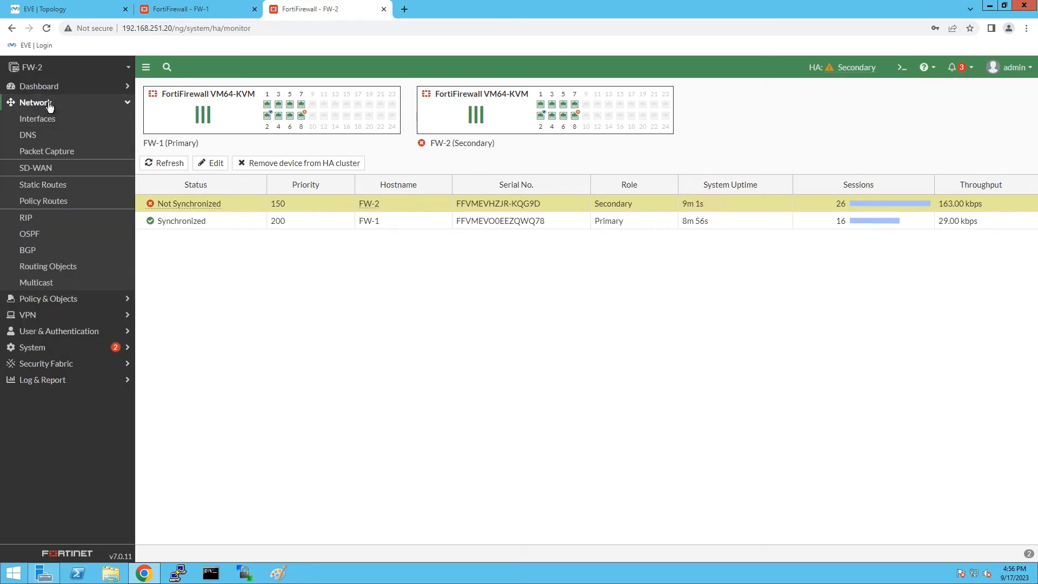
click(63, 122)
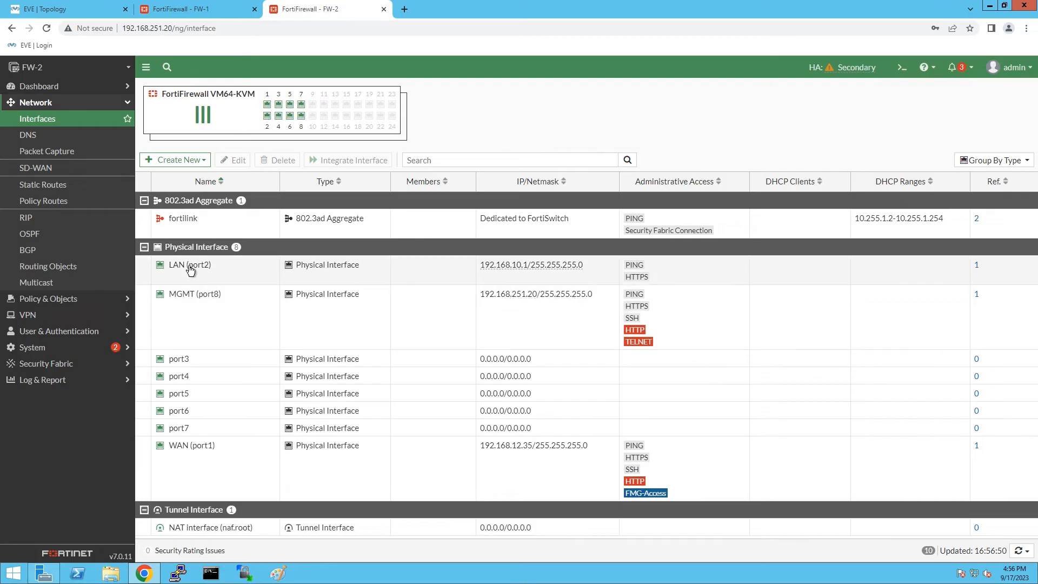
click(59, 184)
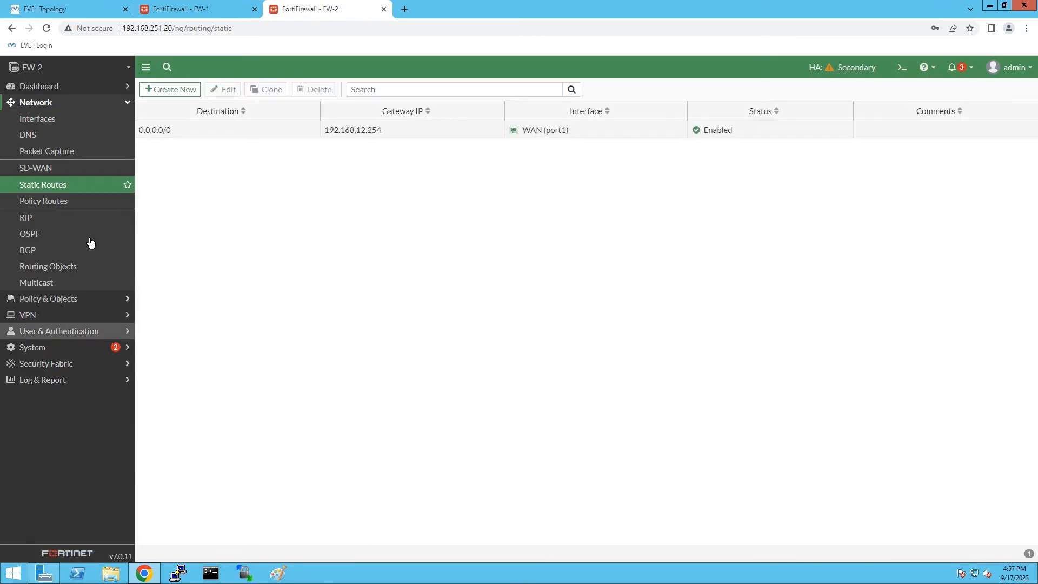
click(216, 9)
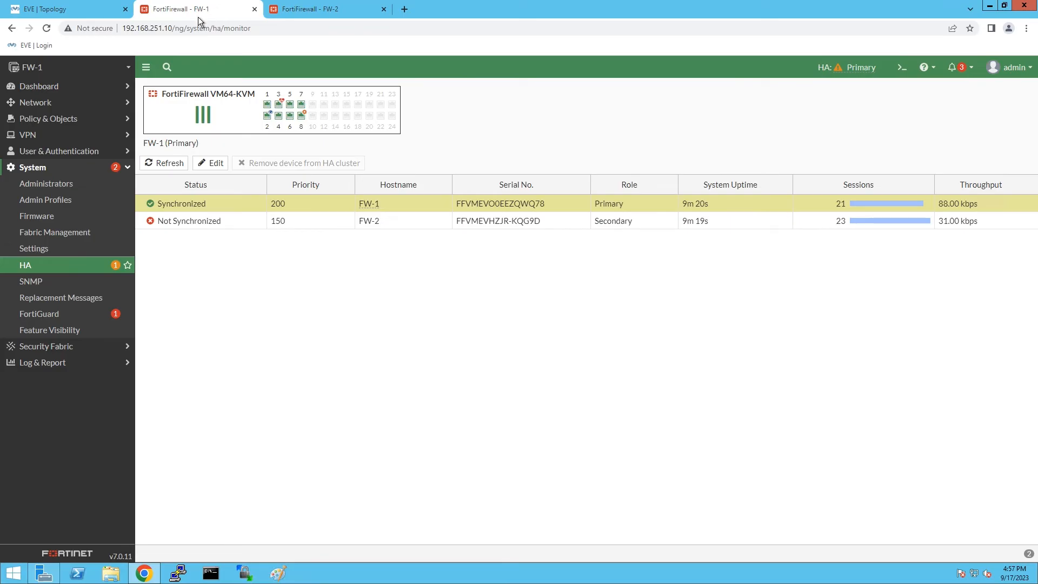
click(77, 6)
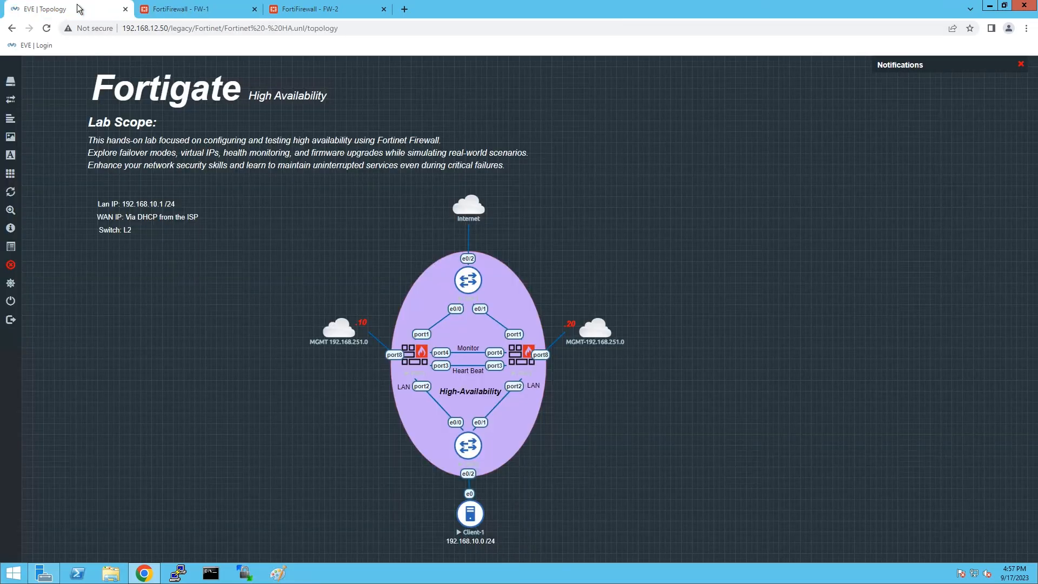
Launch Client-1's VNC console and open the Tiny Core network settings.
click(469, 522)
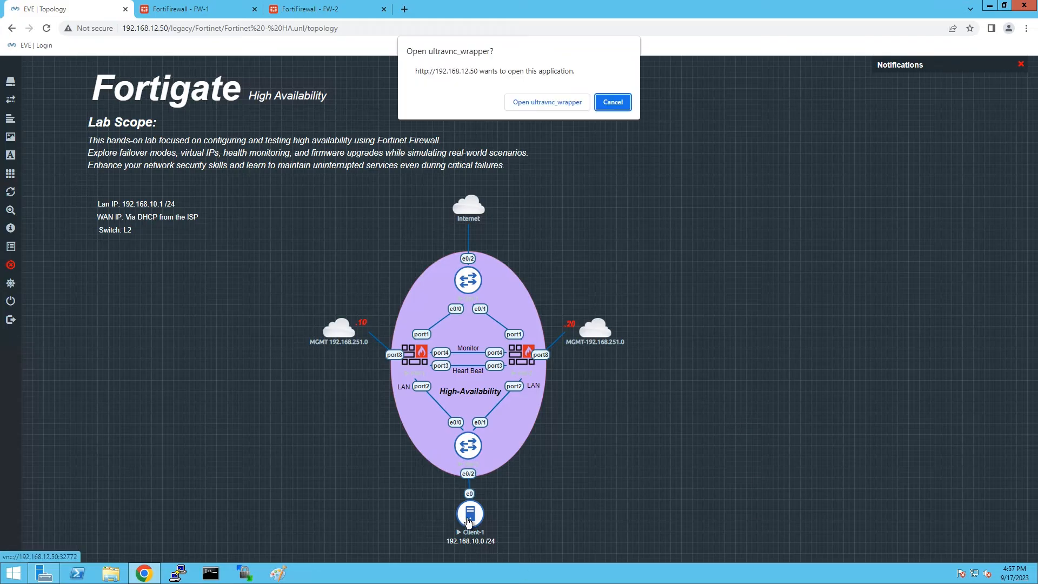
click(546, 106)
drag(506, 111, 331, 80)
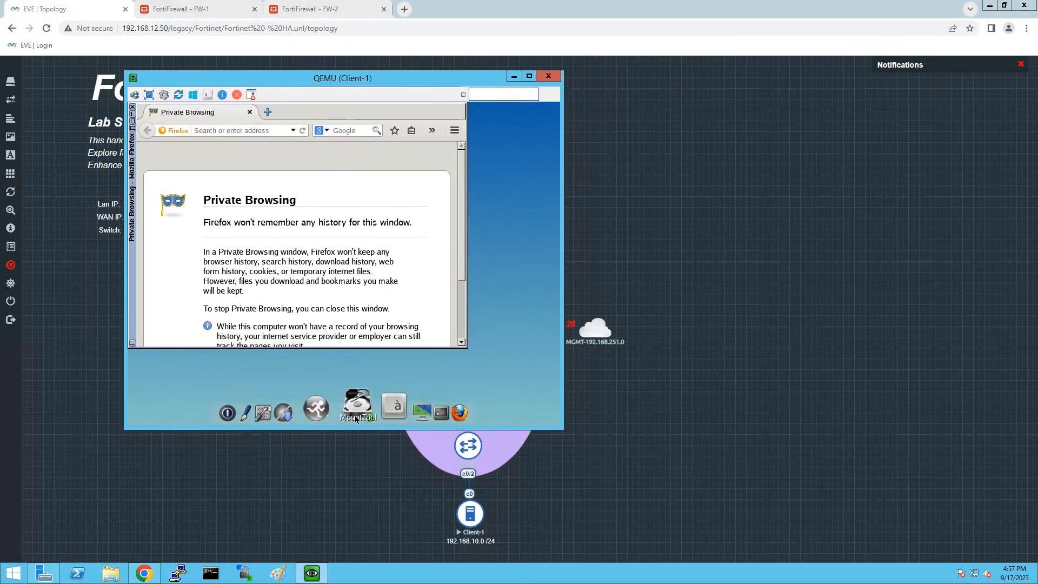
click(315, 415)
click(358, 388)
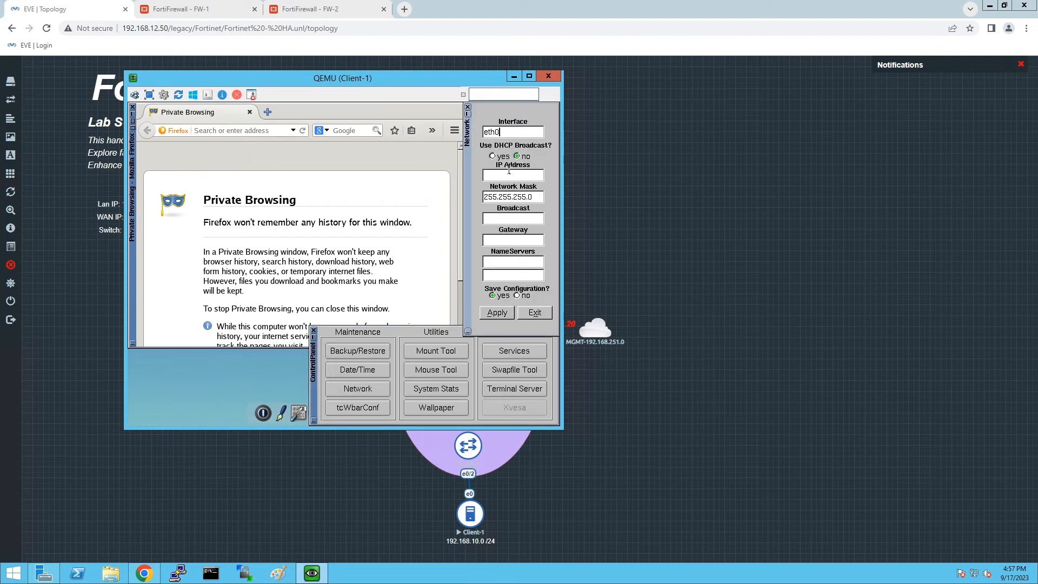
Set eth0 to 192.168.10.100/24, gateway 192.168.10.1, nameserver 4.2.2.2, and apply.
text(192.168.12)
key(BackSpace)
click(514, 219)
drag(538, 240, 524, 240)
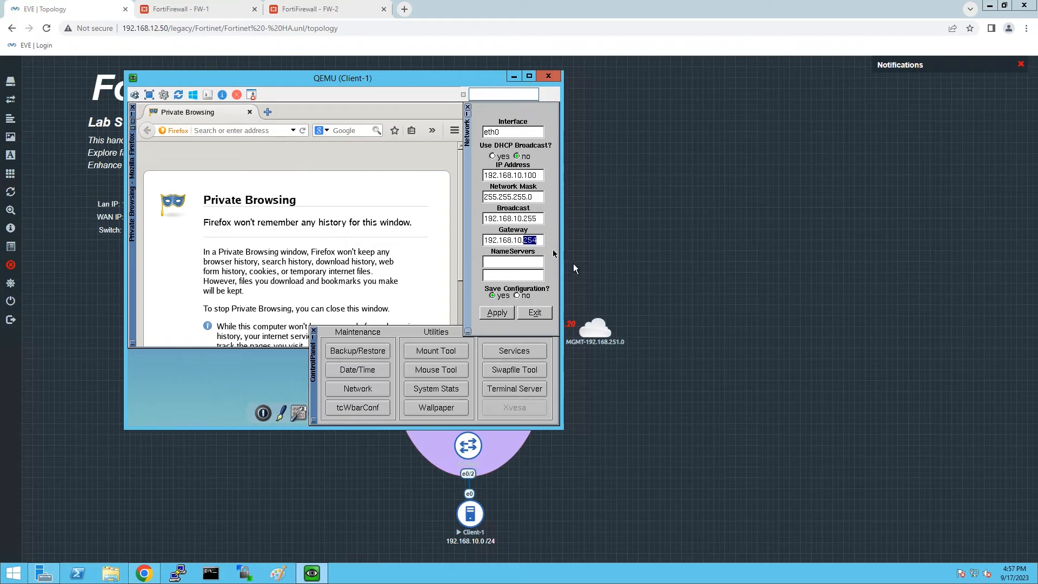
text(1)
click(534, 260)
text(4.2.2.2)
click(501, 314)
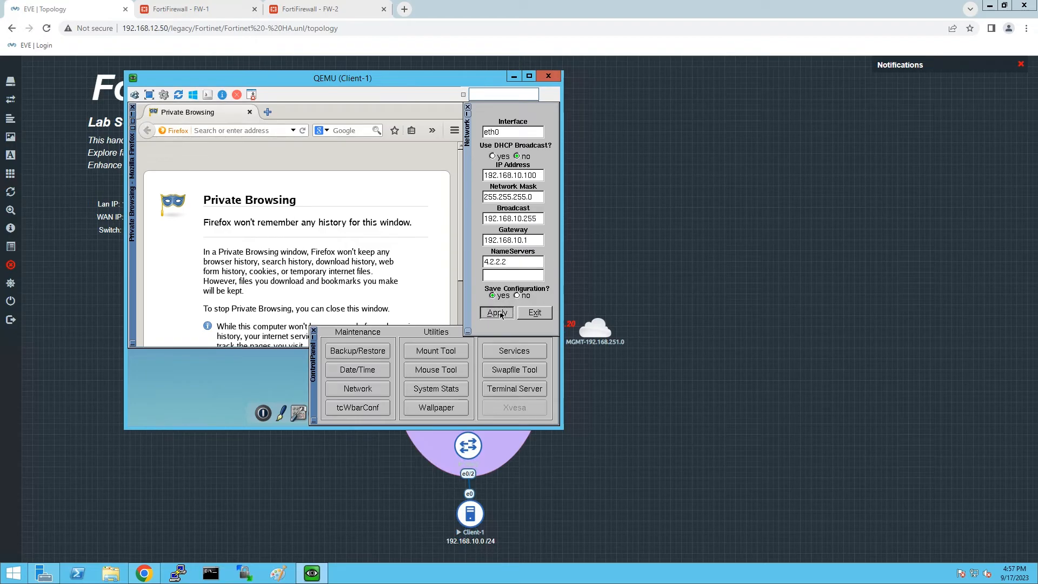
click(315, 333)
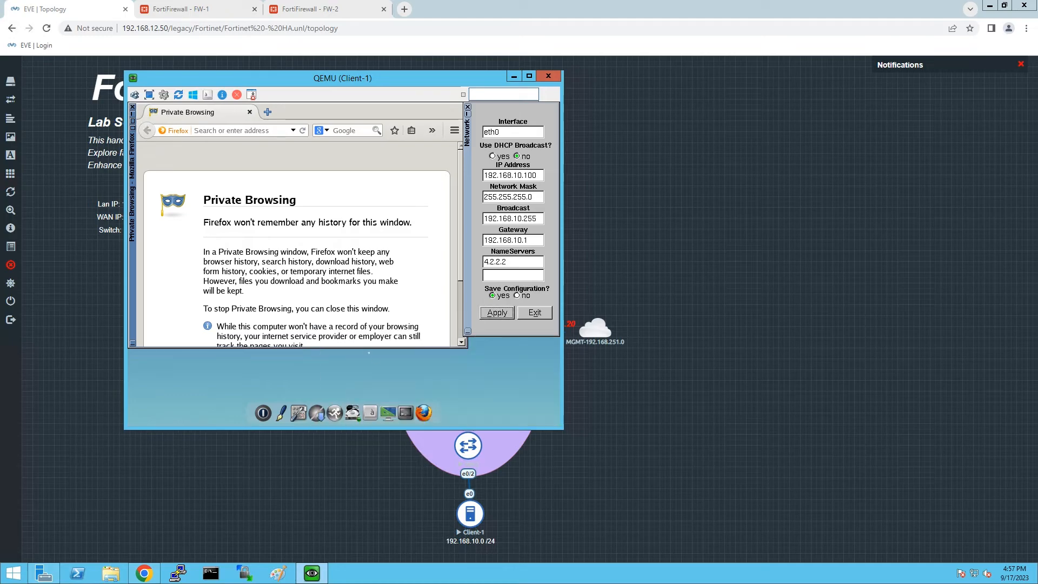
Run ping 8.8.8.8 in a Client-1 terminal, then return to FW-1's HA status tab.
click(408, 410)
text(ping )
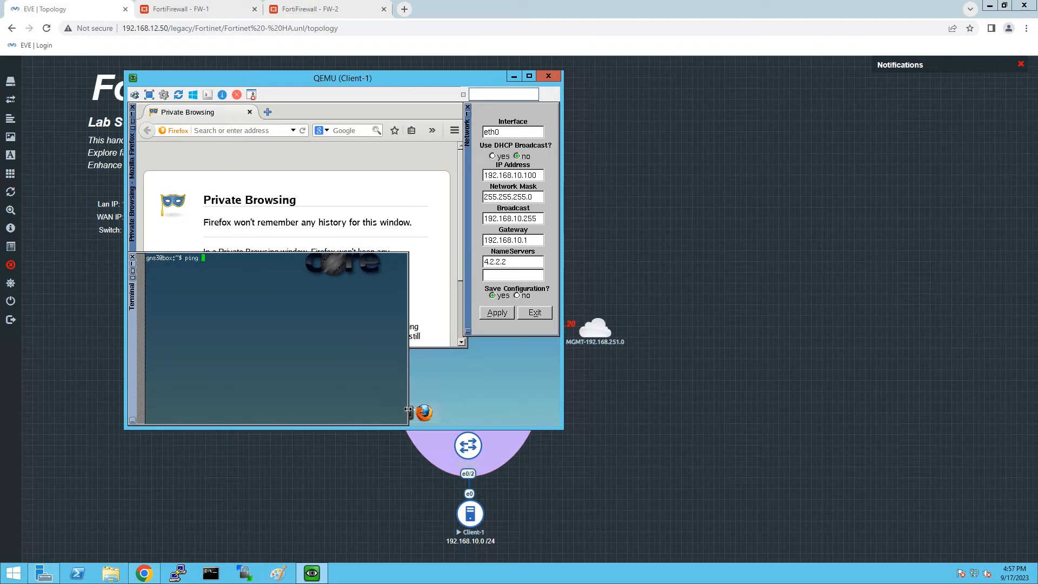
text(8.8.8.8)
key(Return)
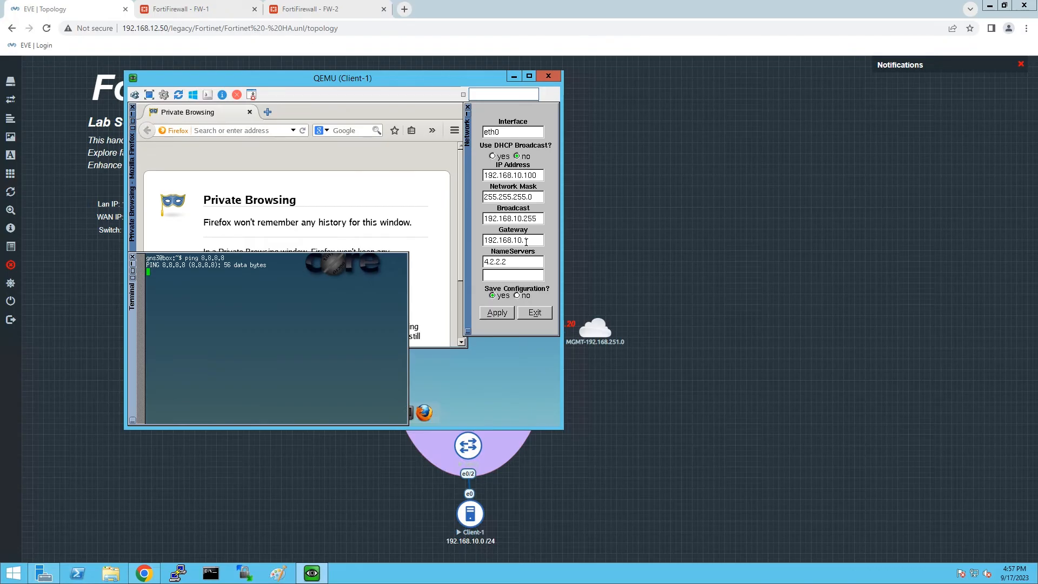
click(220, 5)
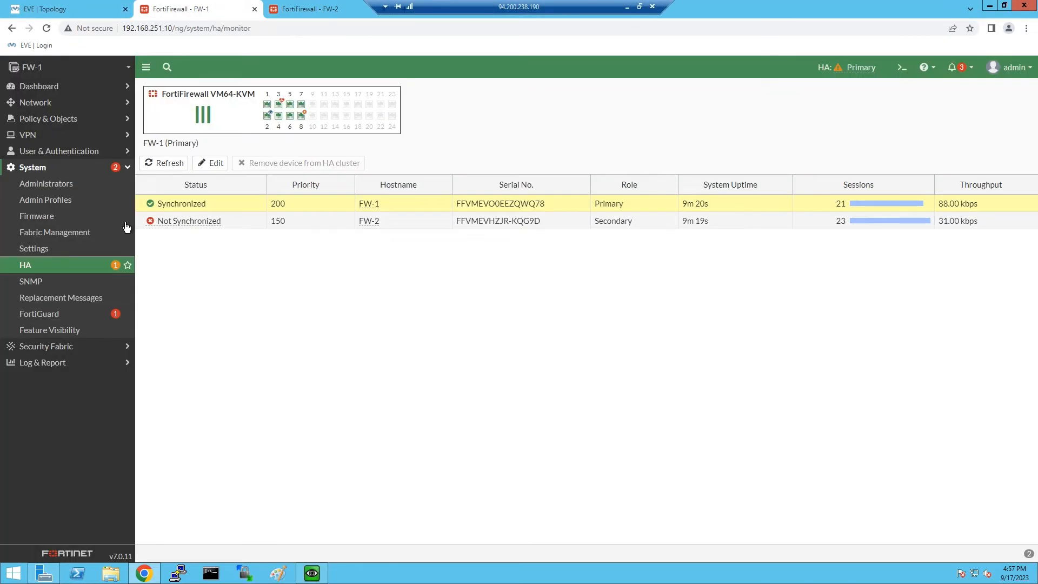
Review FW-1's interfaces, check Client-1's still-unanswered ping, then go back to the lab topology.
click(47, 102)
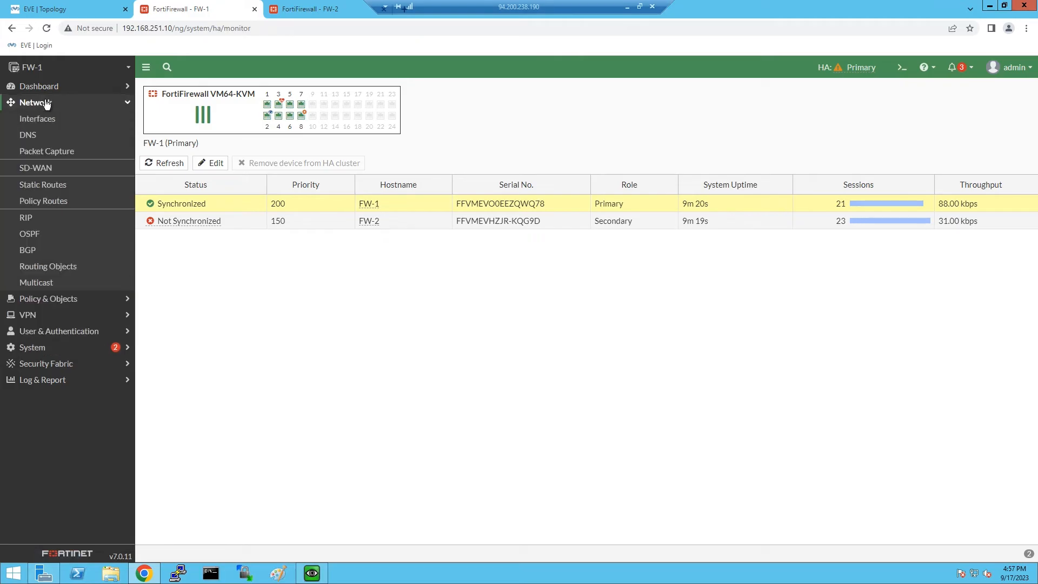
click(49, 120)
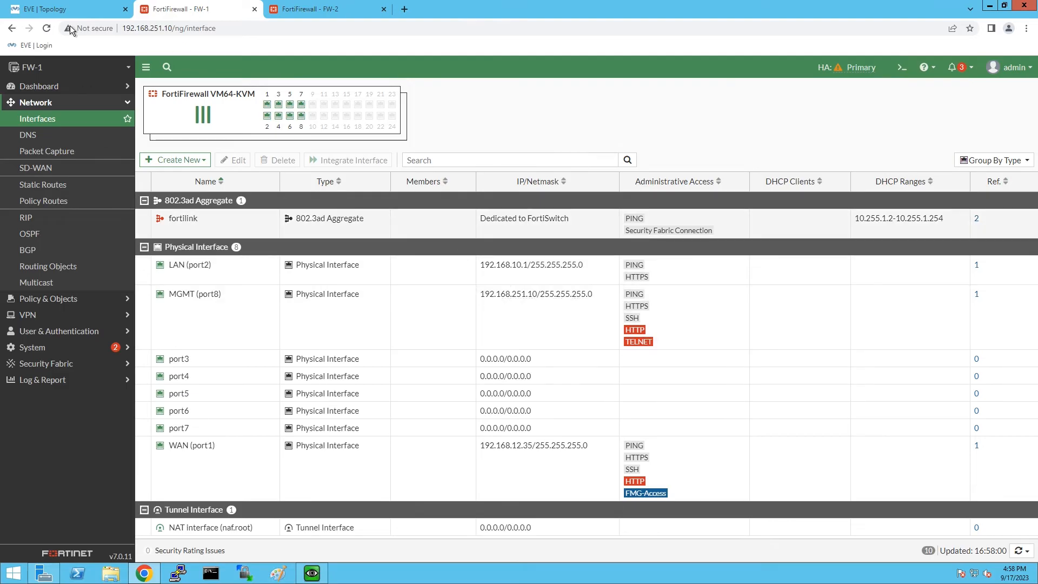
click(311, 573)
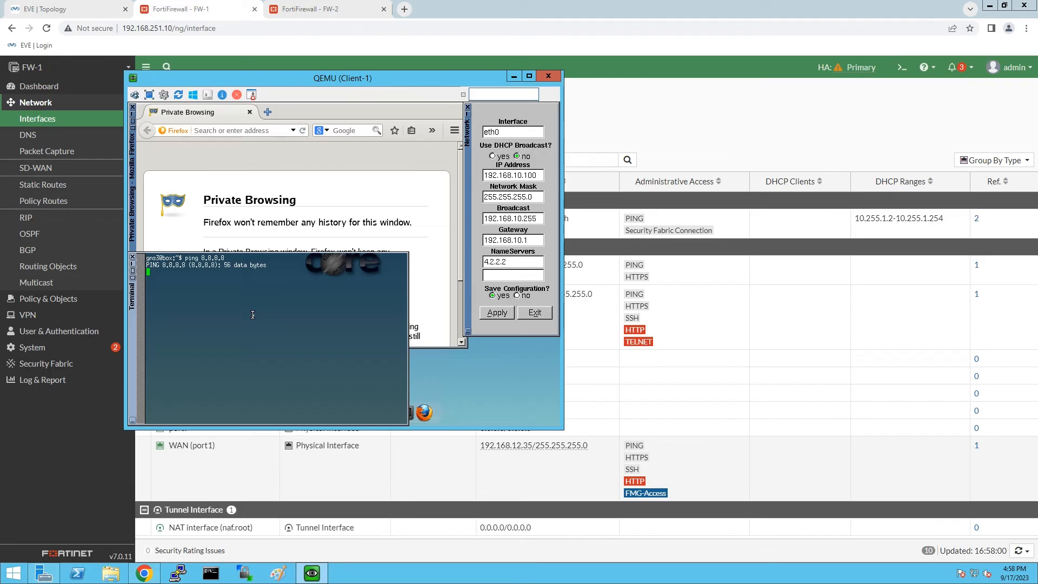
click(542, 76)
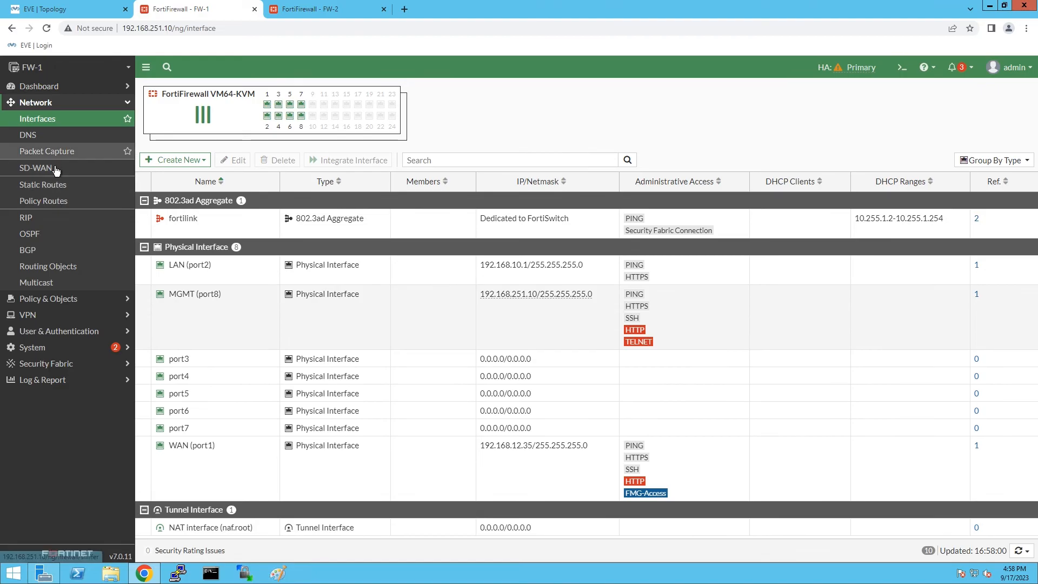
click(60, 301)
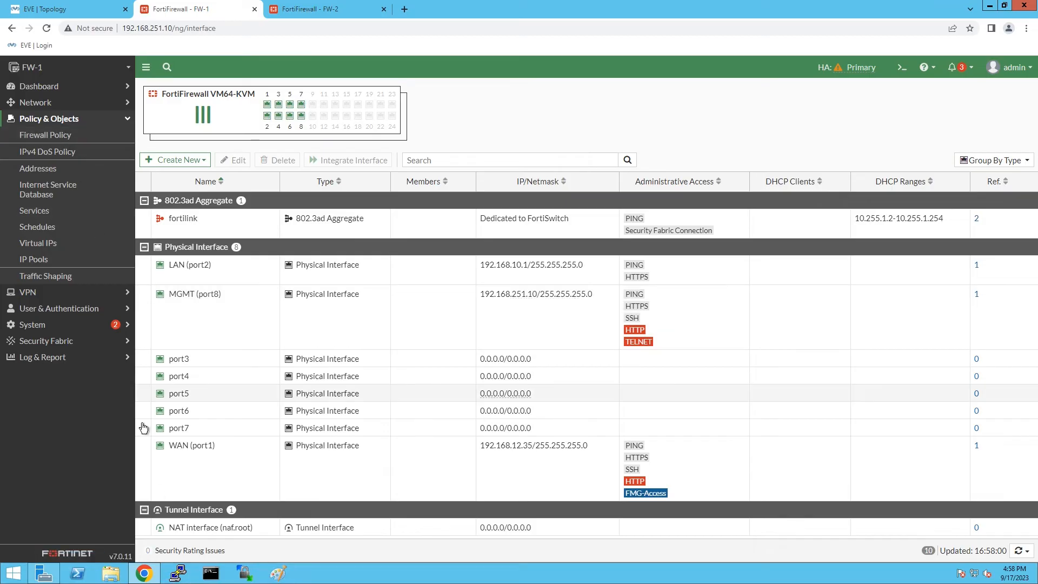
key(ctrl+1)
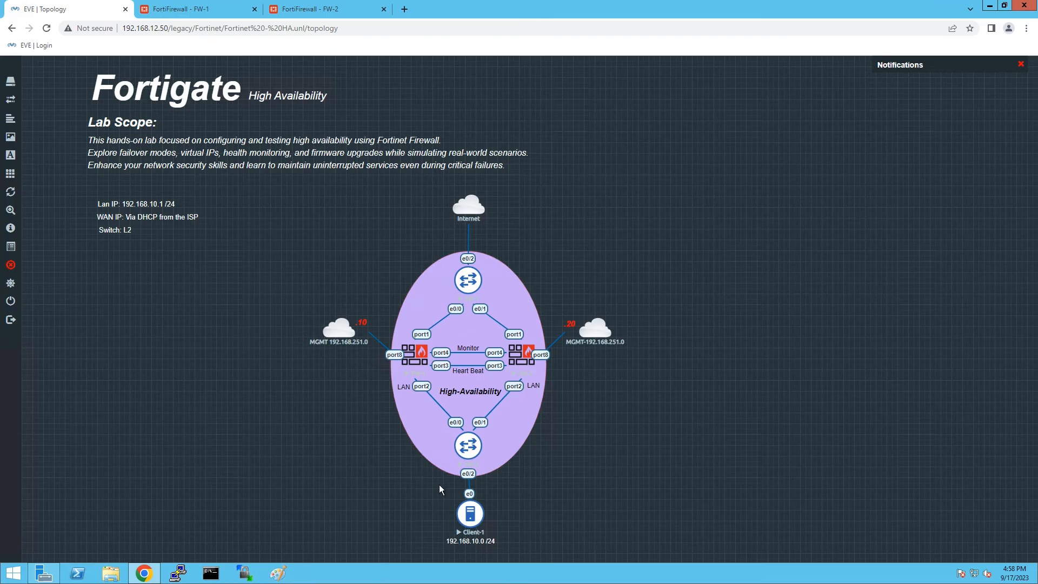
Launch Client-1's console viewer, then show FW-1's Firewall Policy list.
click(478, 514)
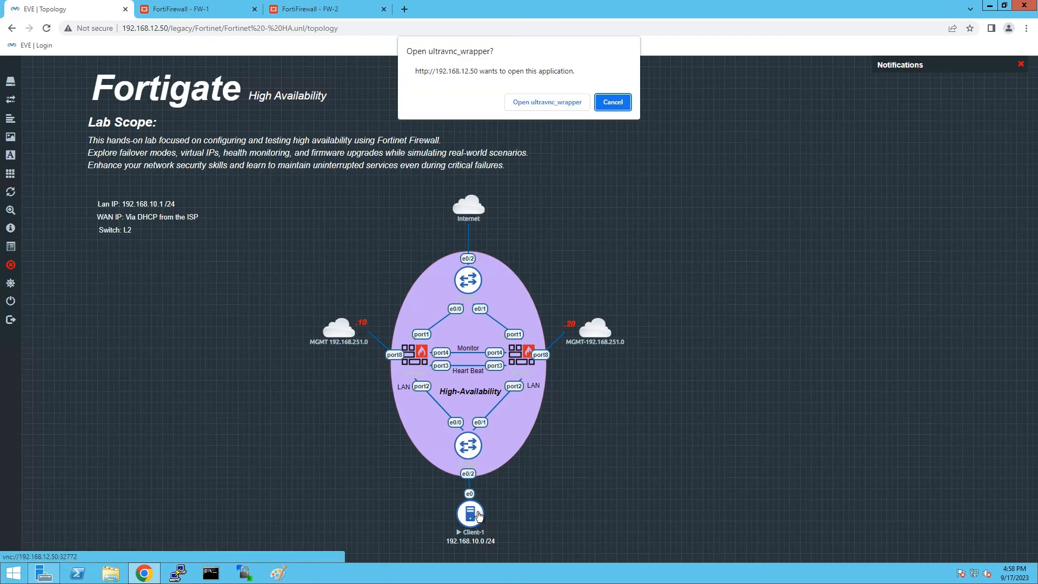
click(534, 101)
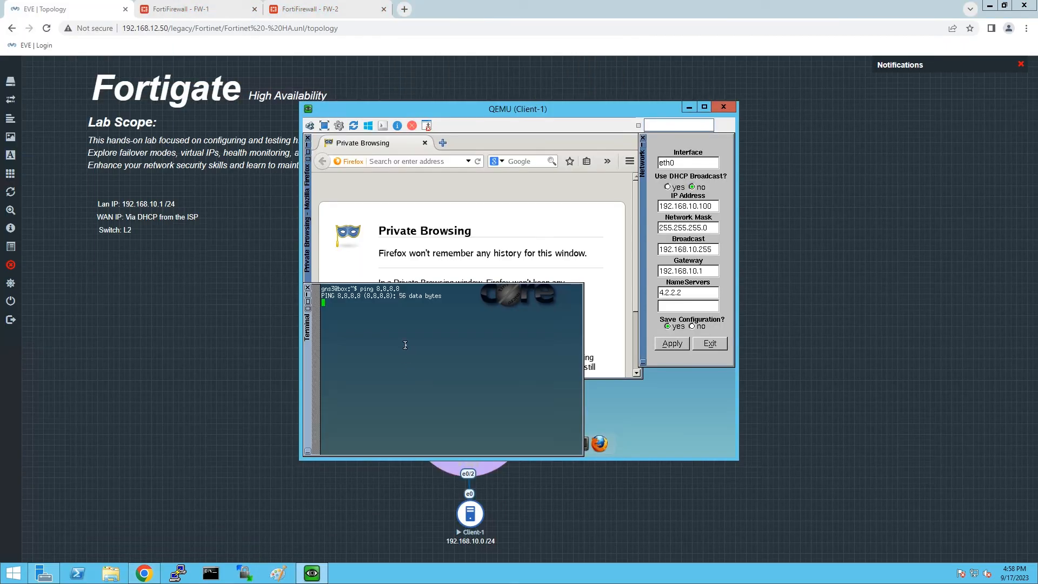
click(192, 9)
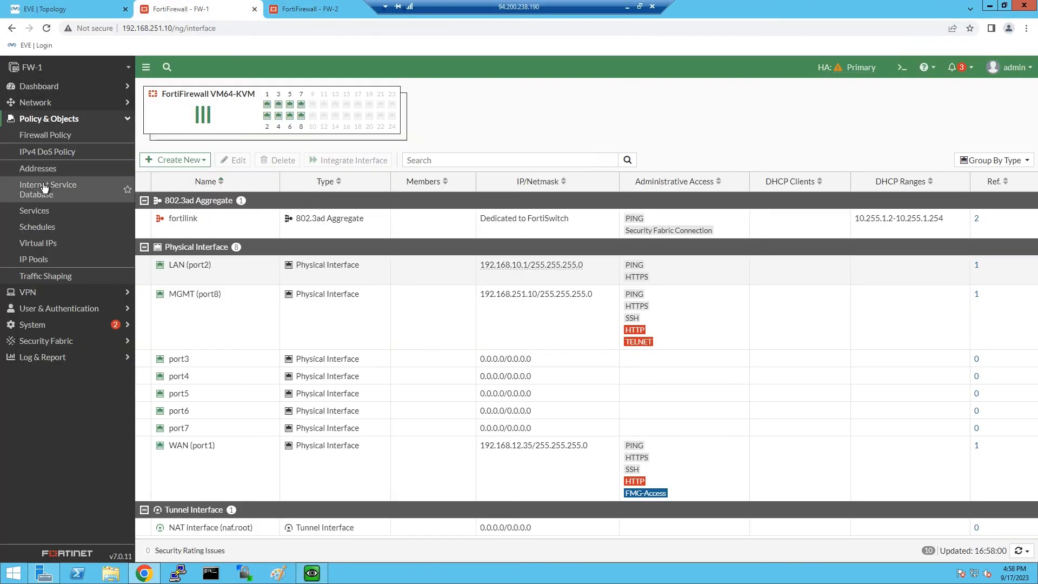
click(56, 138)
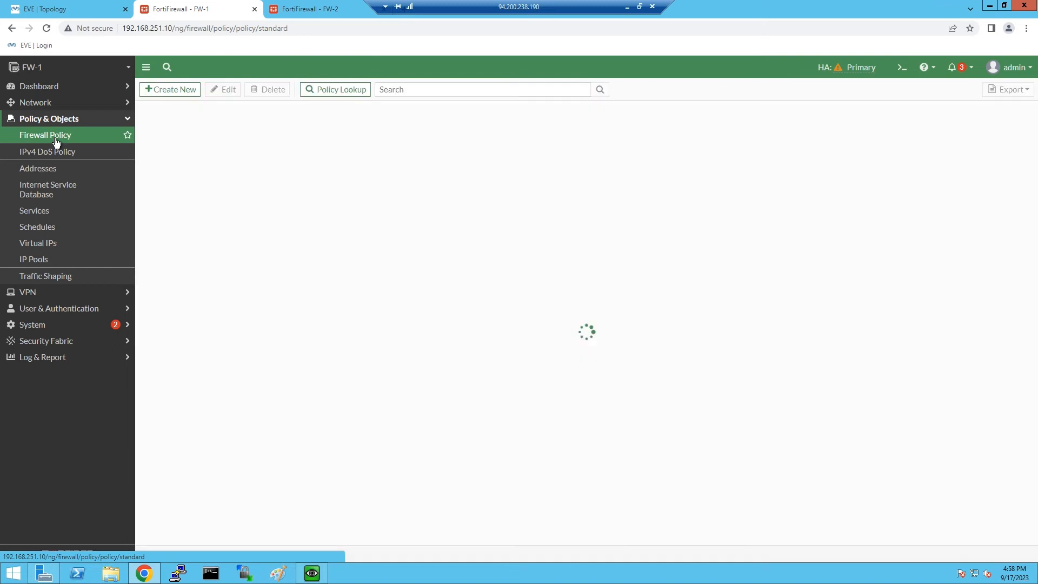
Start a new policy named 'Lan to Wan' from LAN (port2) to WAN (port1).
click(191, 90)
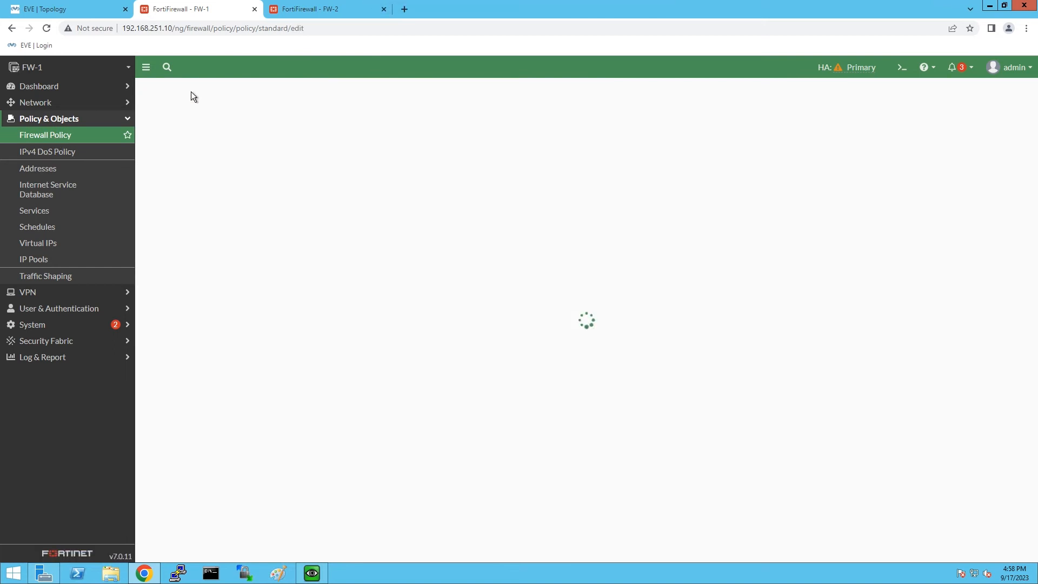
click(296, 120)
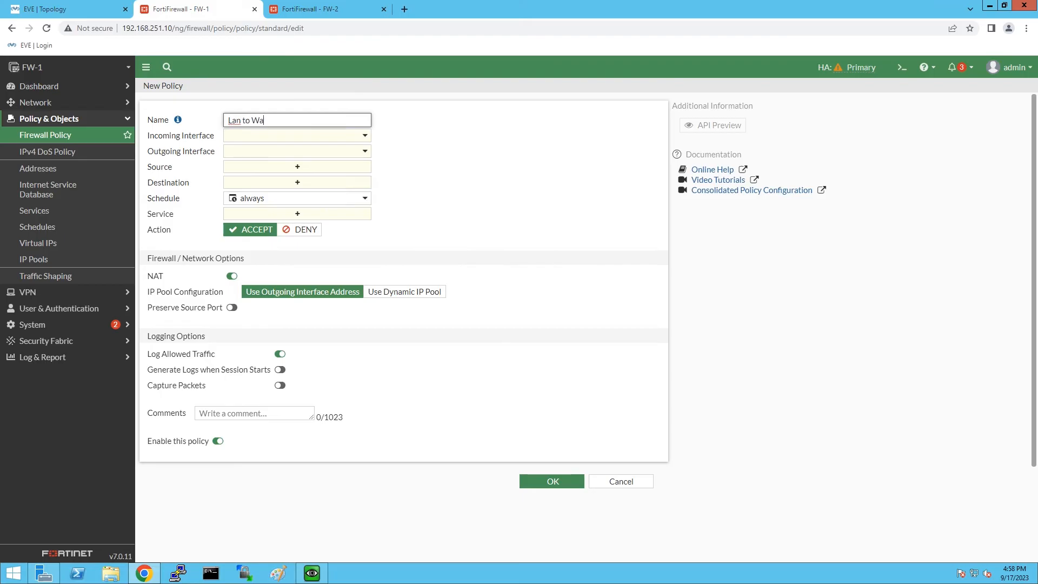
click(261, 136)
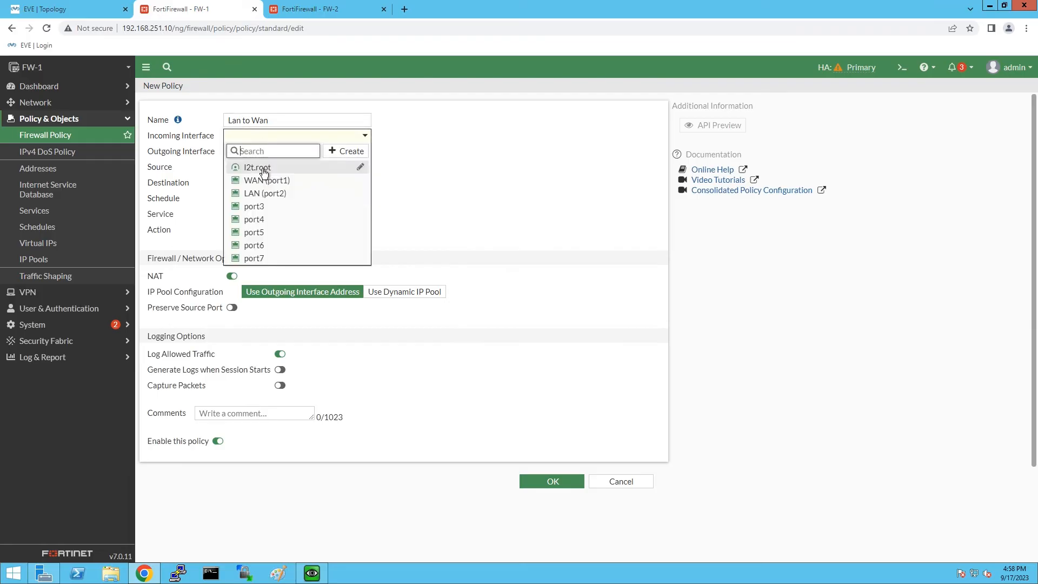
click(262, 193)
click(265, 151)
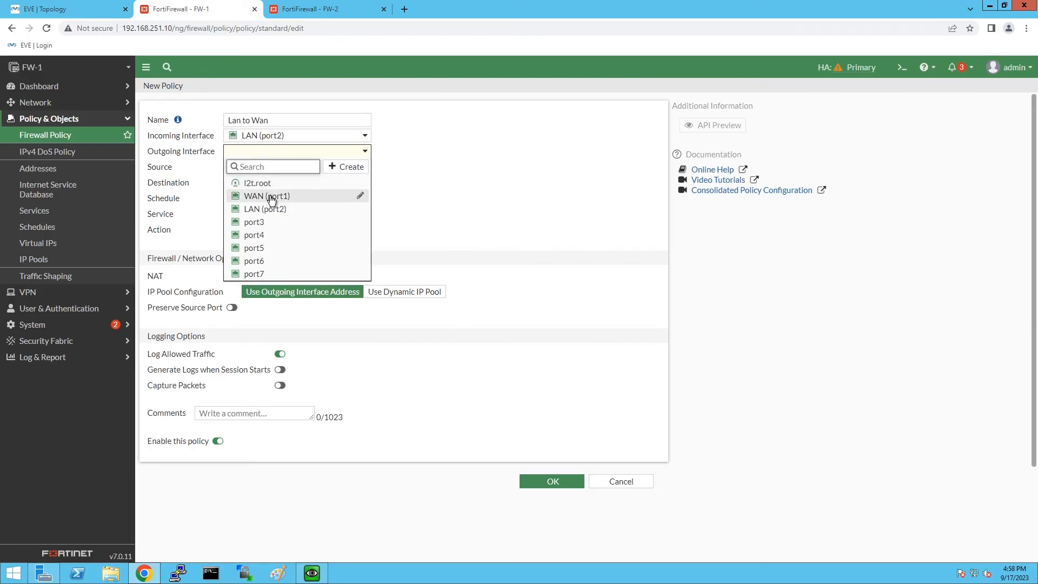
click(269, 196)
Set source and destination to all and service to ALL, then save the policy.
click(278, 167)
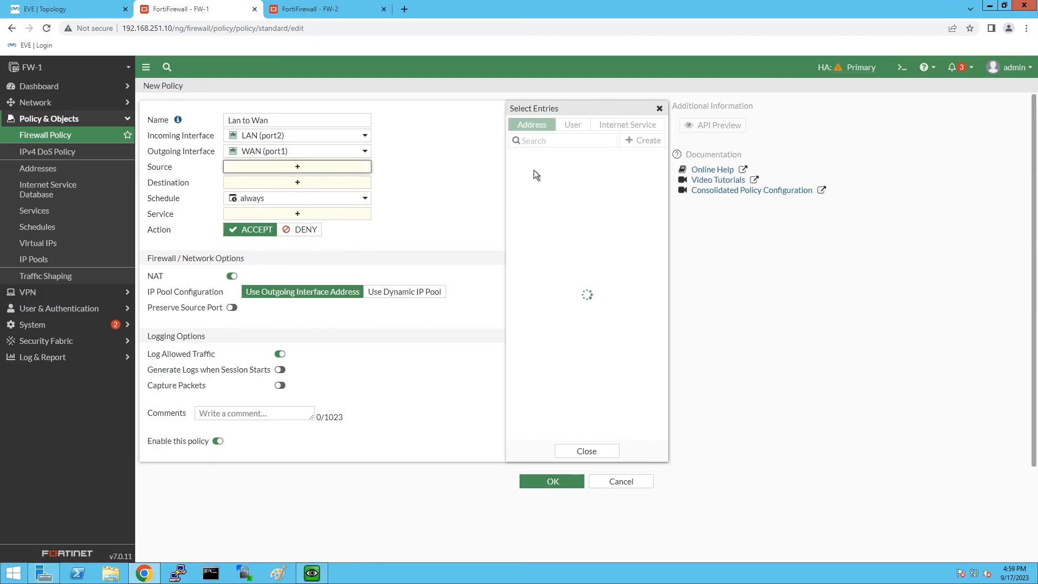
click(522, 172)
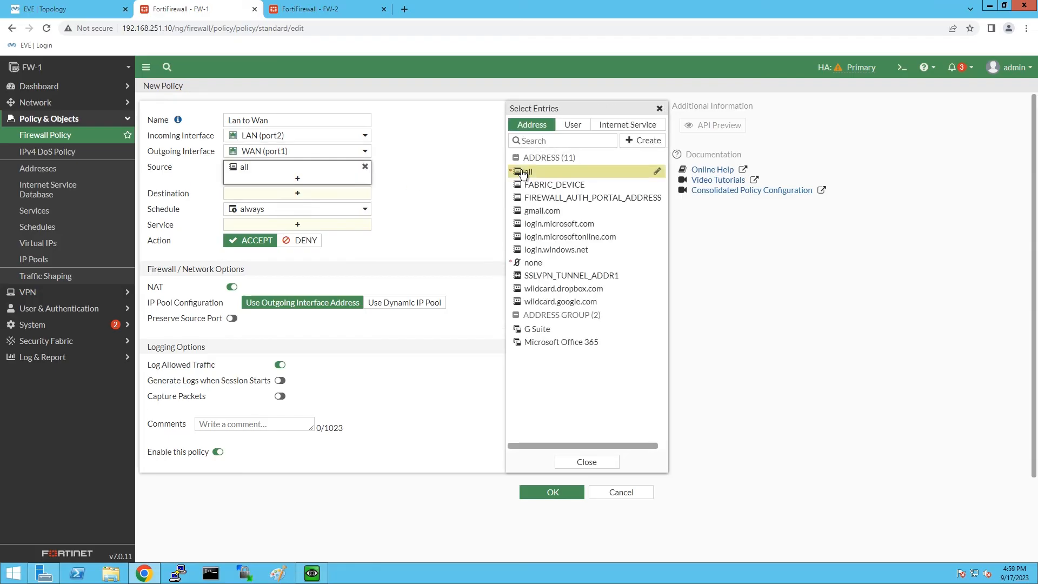
click(324, 193)
click(531, 172)
click(340, 236)
click(533, 168)
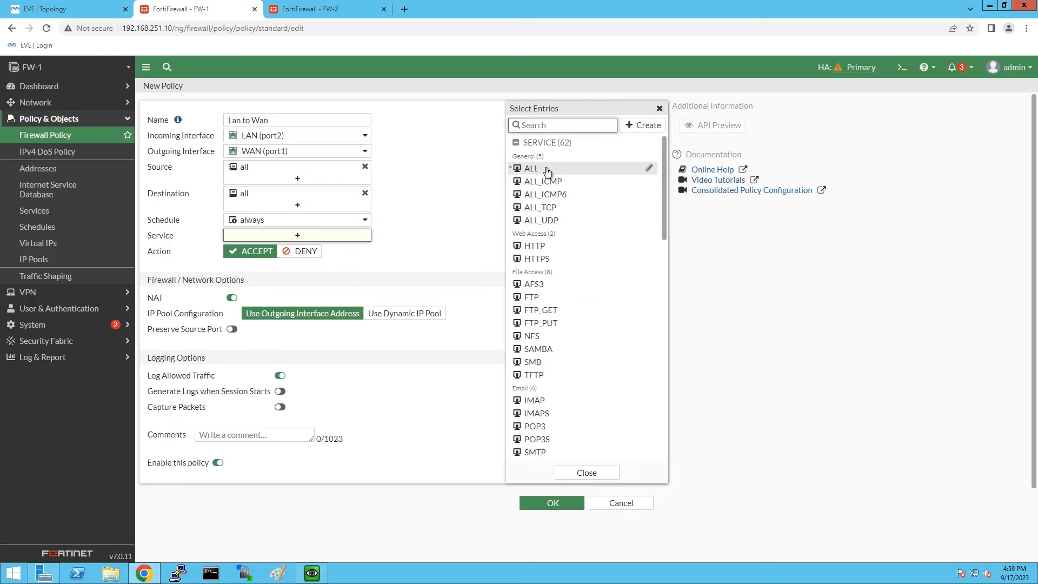
click(550, 516)
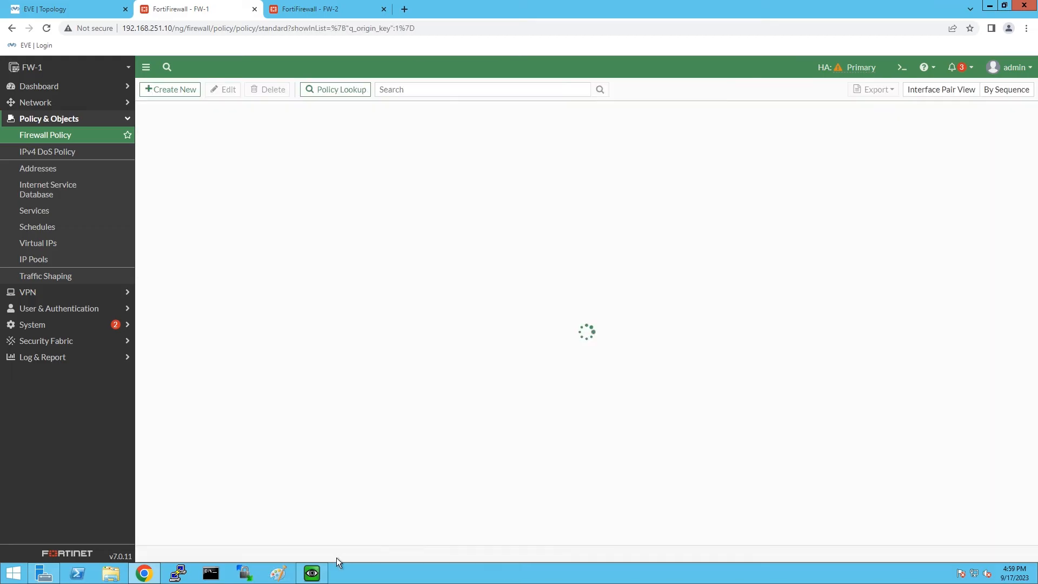
Load google.com in Client-1's Firefox and confirm the 8.8.8.8 ping now gets replies.
click(312, 573)
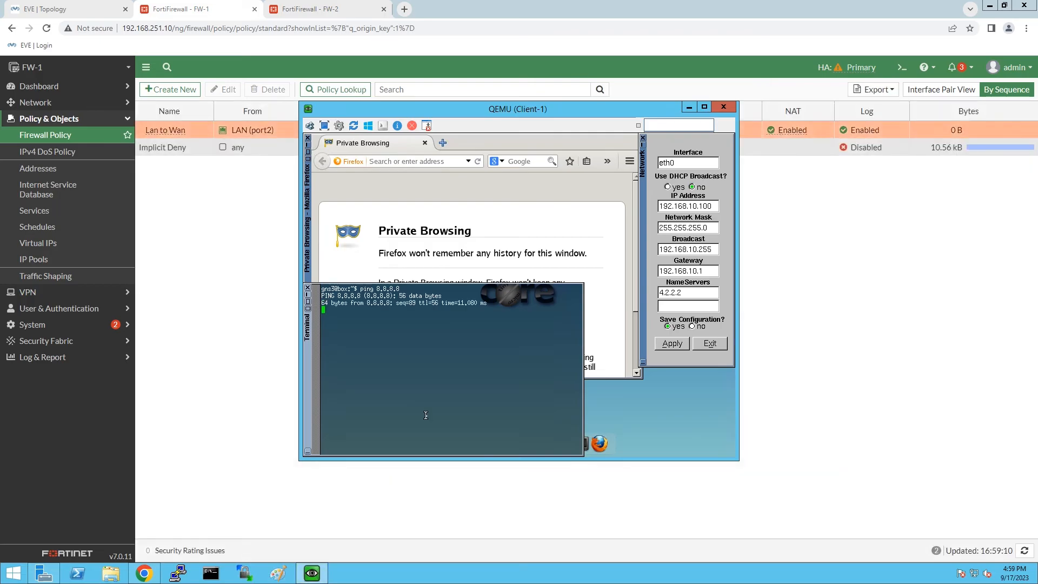
click(426, 161)
text(google.com)
key(Return)
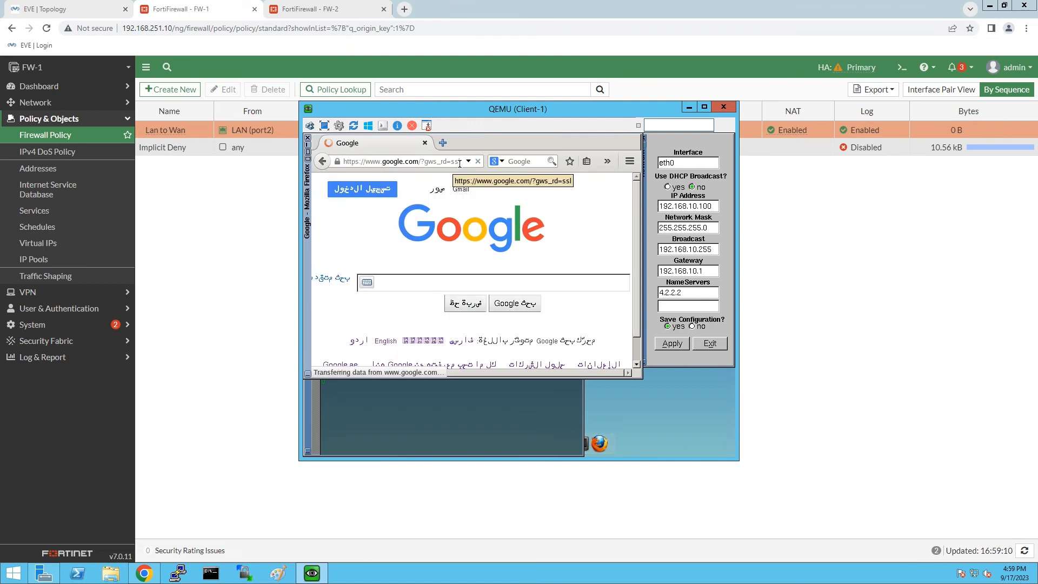
click(484, 408)
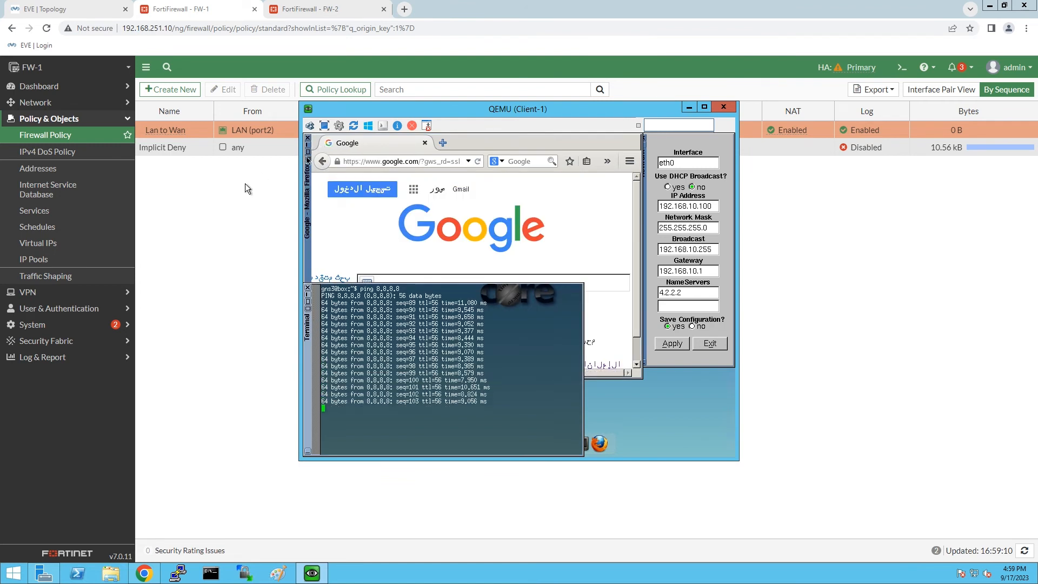
click(203, 6)
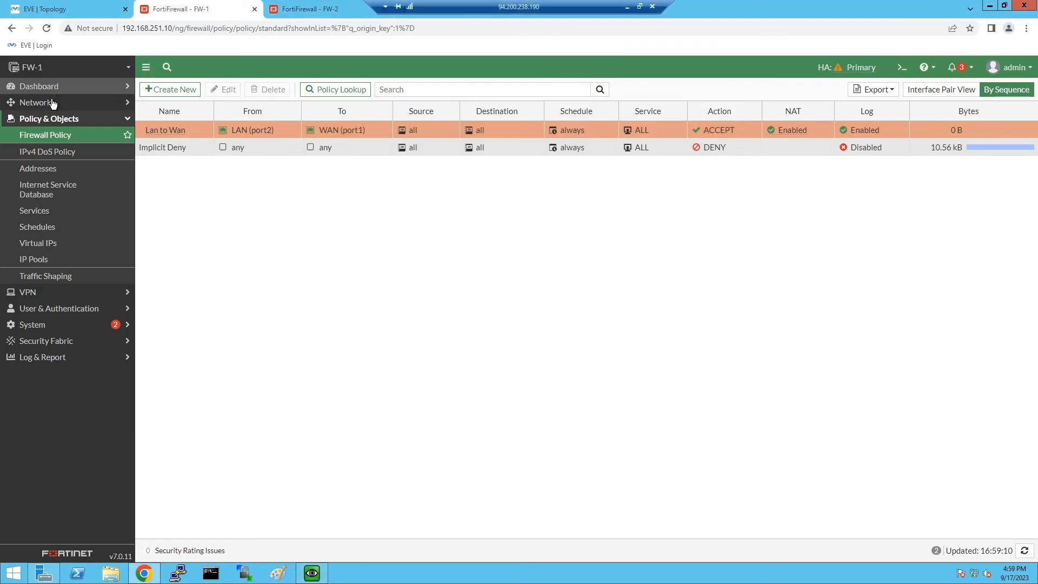
Open FW-1's System > HA monitor to check cluster sync status.
click(844, 67)
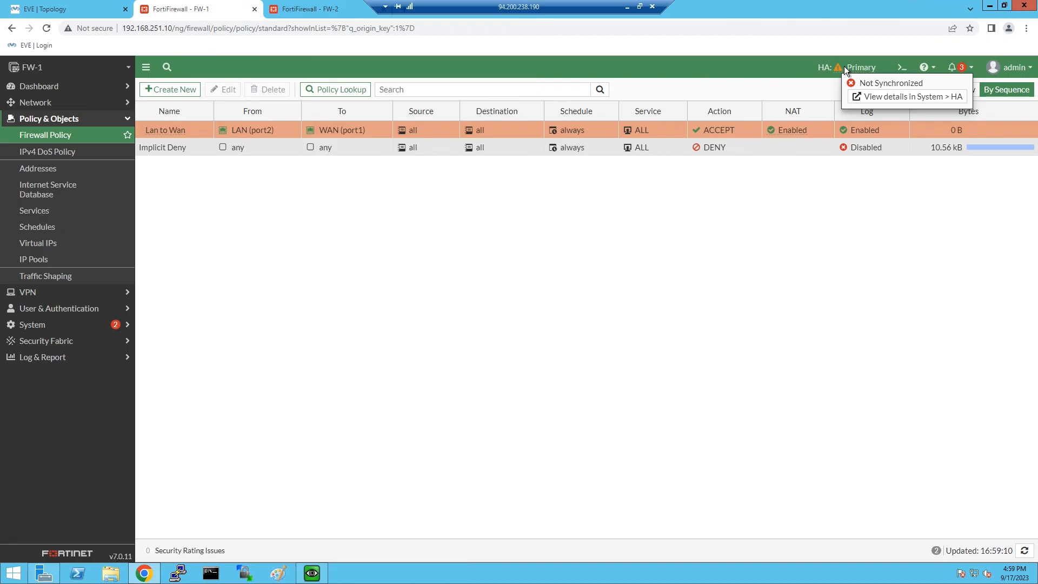
click(74, 326)
click(48, 271)
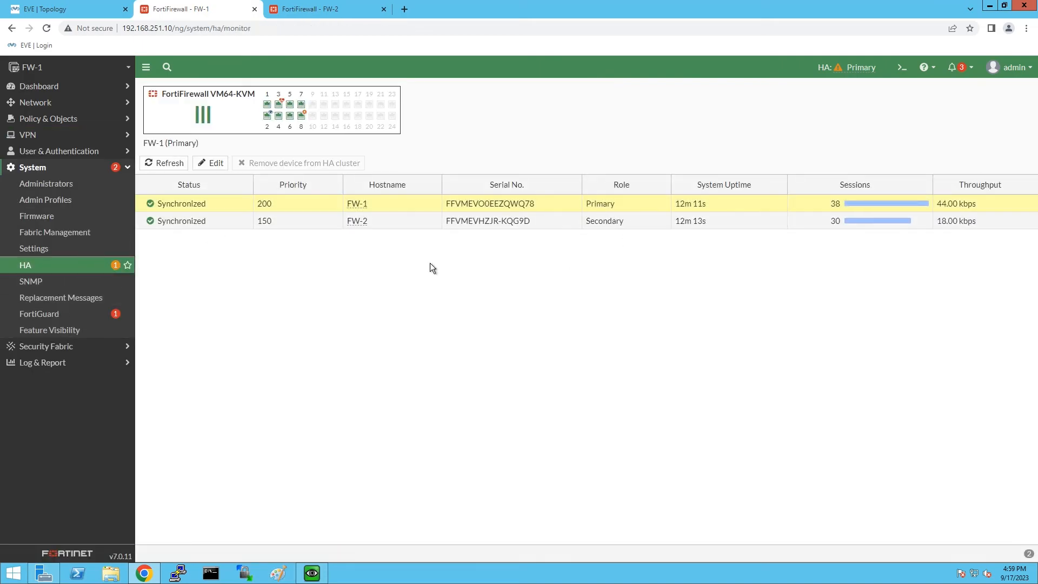
Reload FW-2 and check its HA monitor, then return to FW-1 and the topology.
click(313, 7)
click(47, 27)
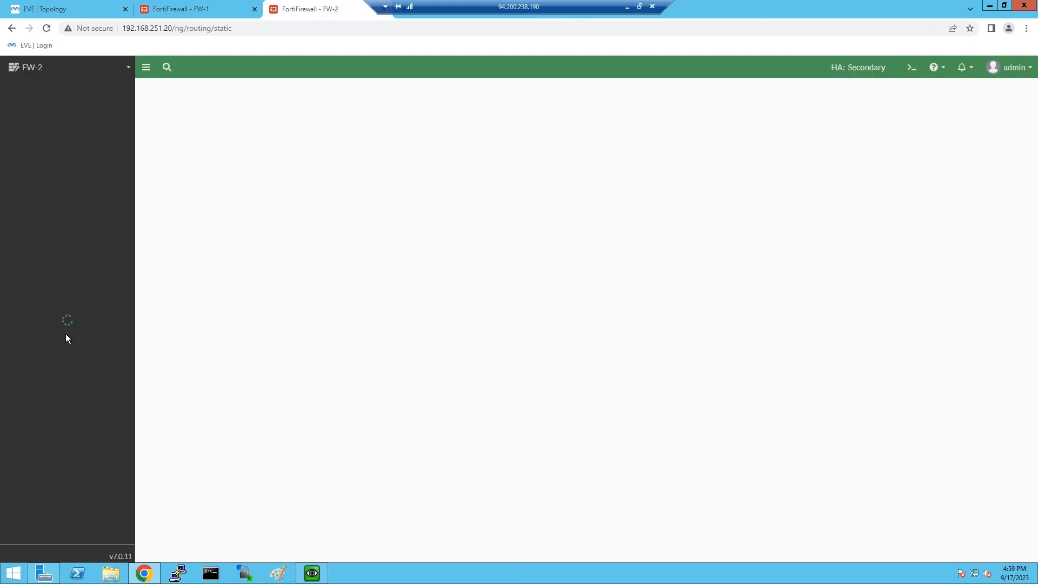
click(41, 348)
click(38, 267)
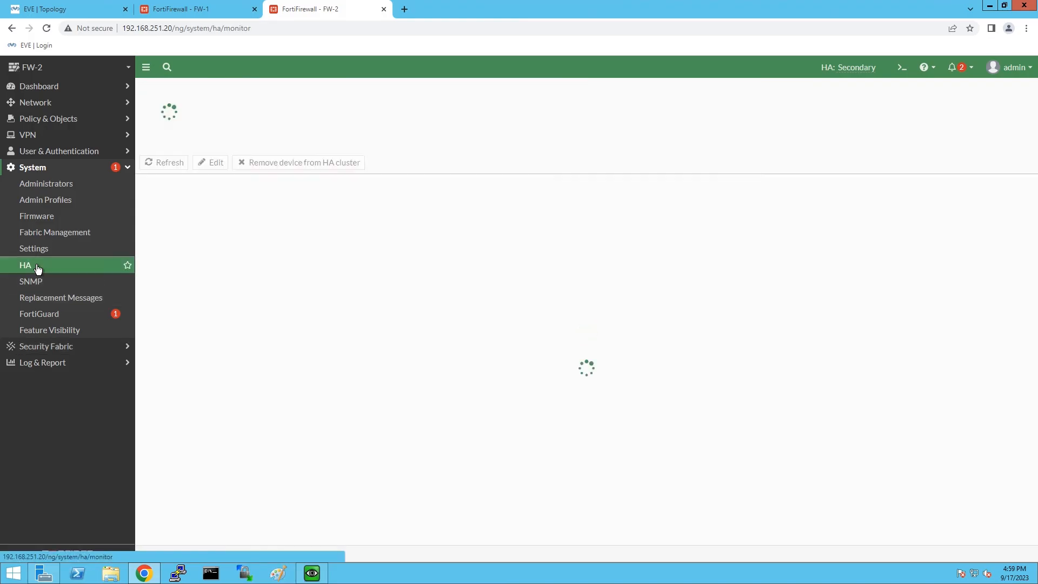
click(226, 5)
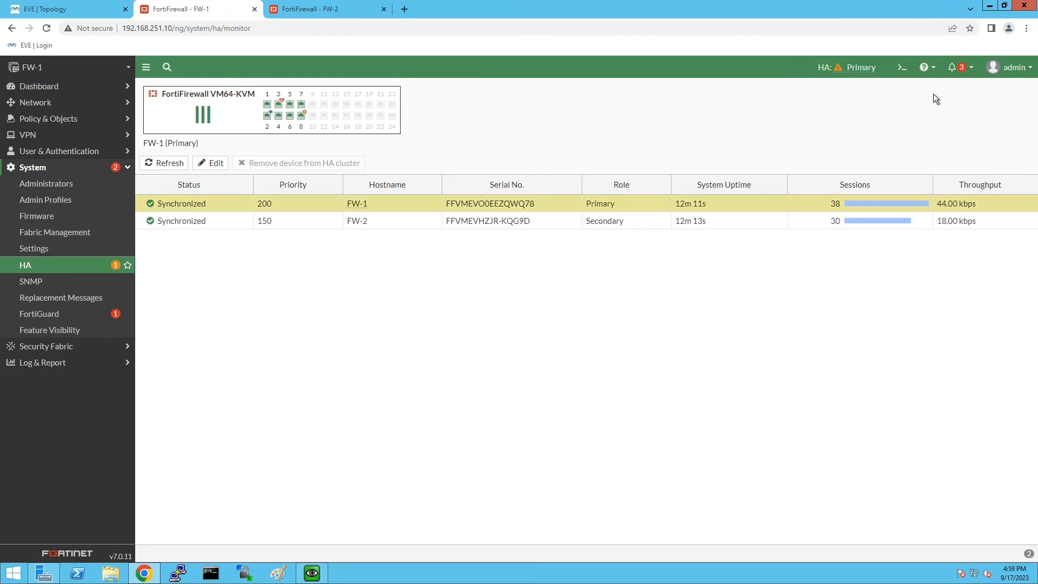
click(95, 8)
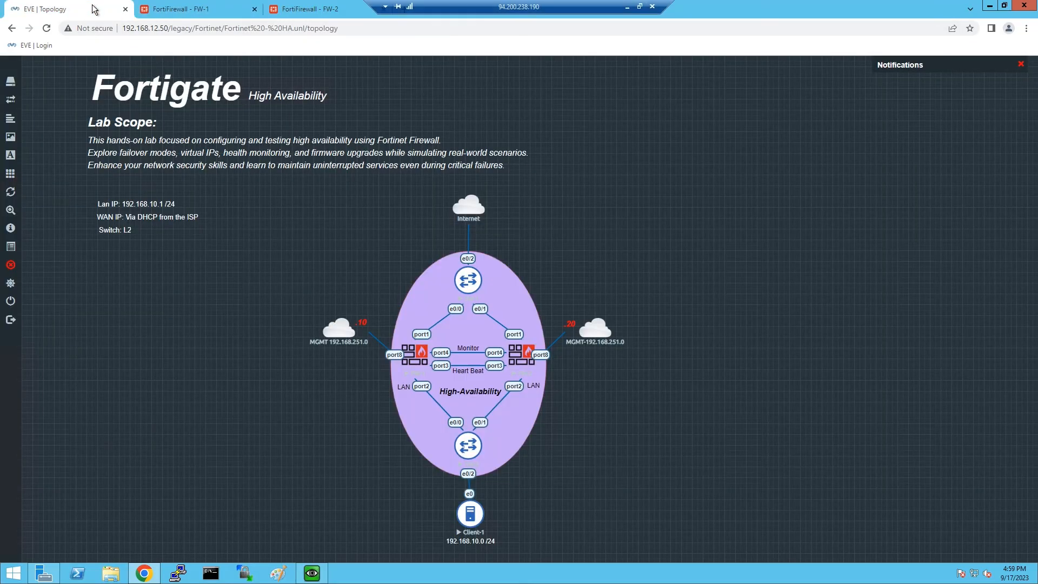
Stop FW-1 in EVE-NG and reload Google on Client-1 to verify failover.
right_click(419, 359)
click(452, 380)
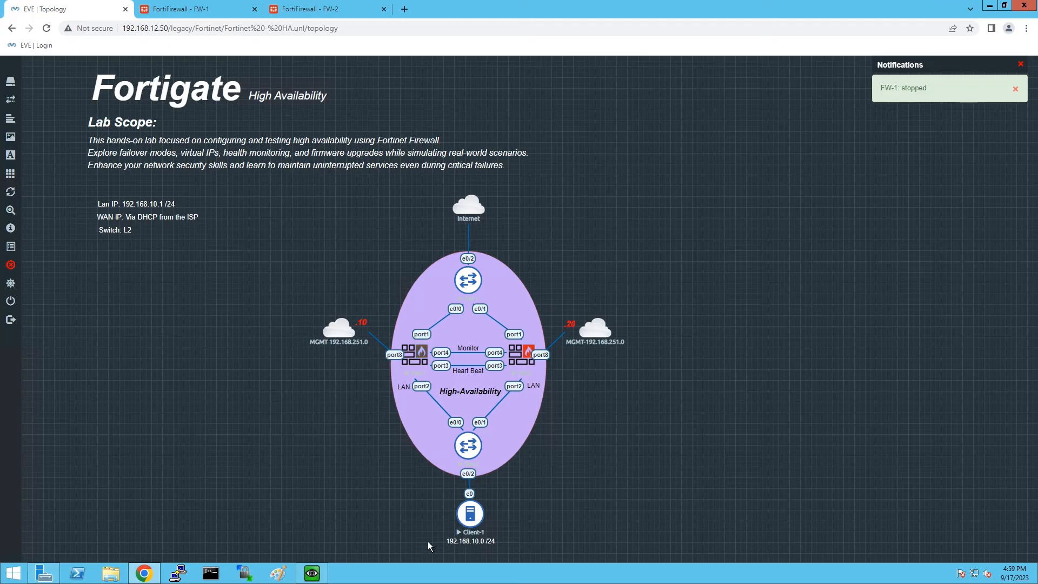
click(314, 574)
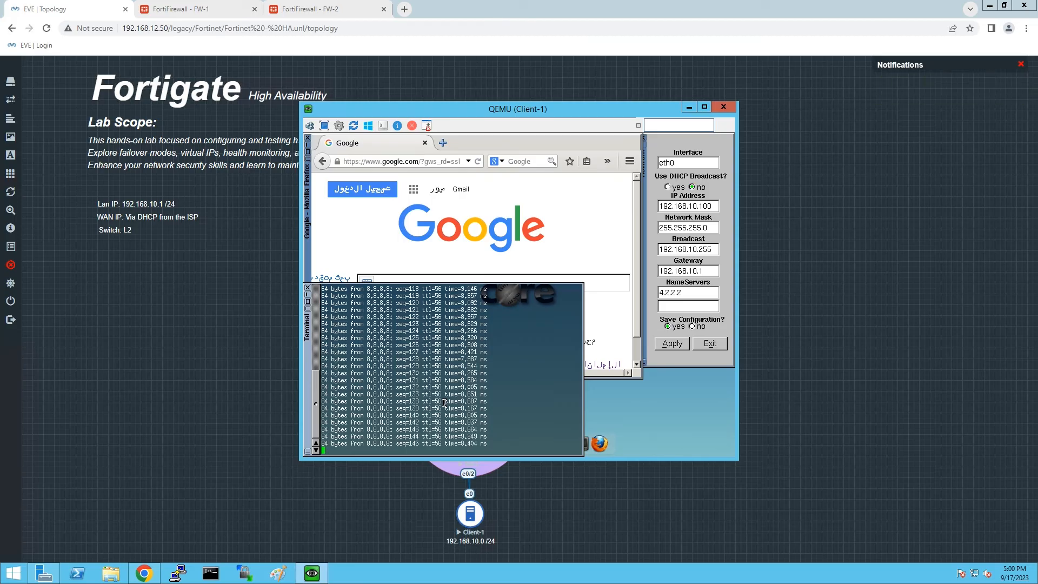
click(478, 161)
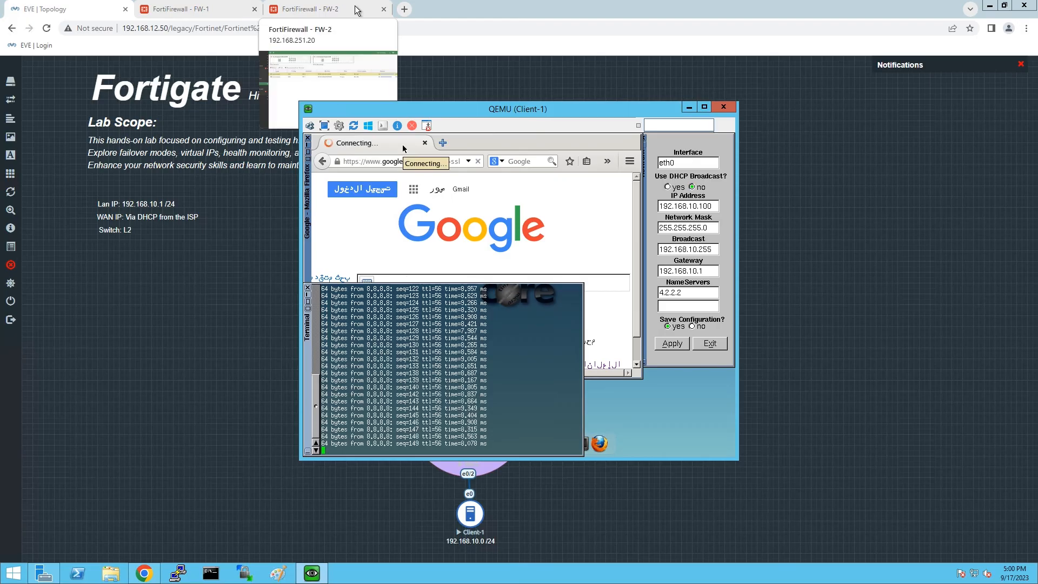
drag(509, 106, 762, 115)
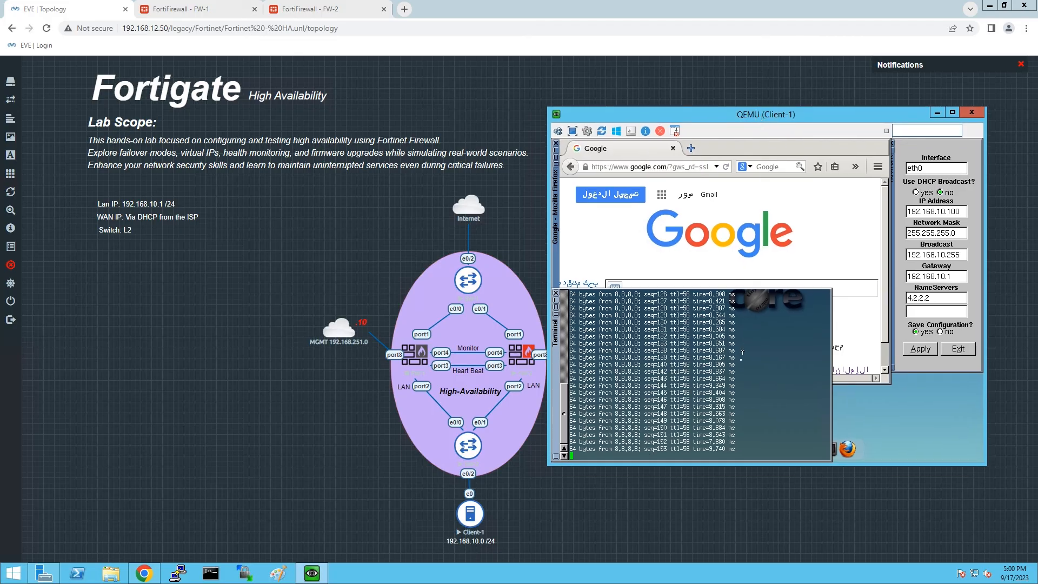
click(354, 14)
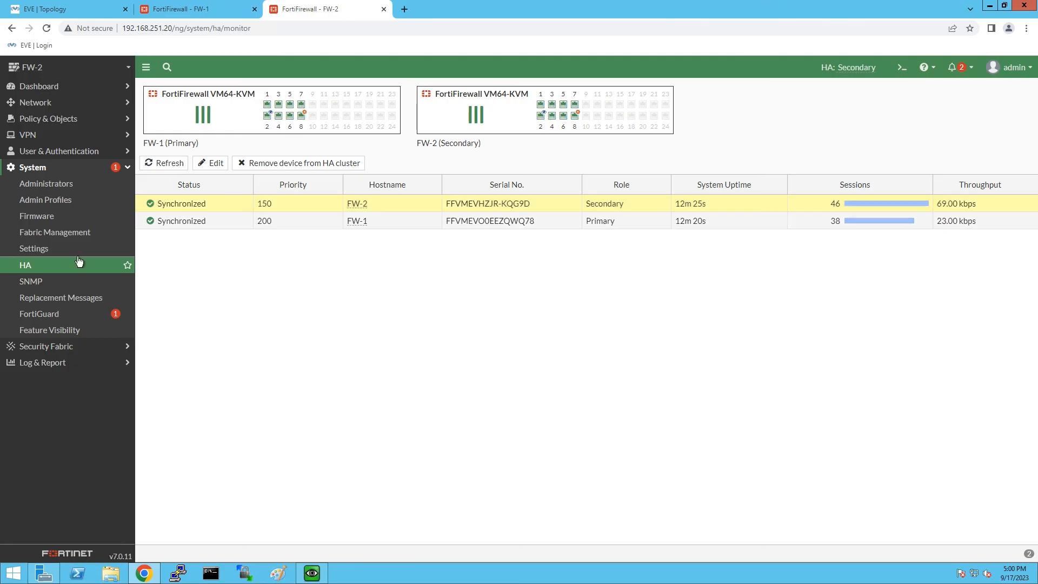
Reload FW-2's HA monitor until it lists FW-2 alone as Primary, then revisit the topology.
click(30, 270)
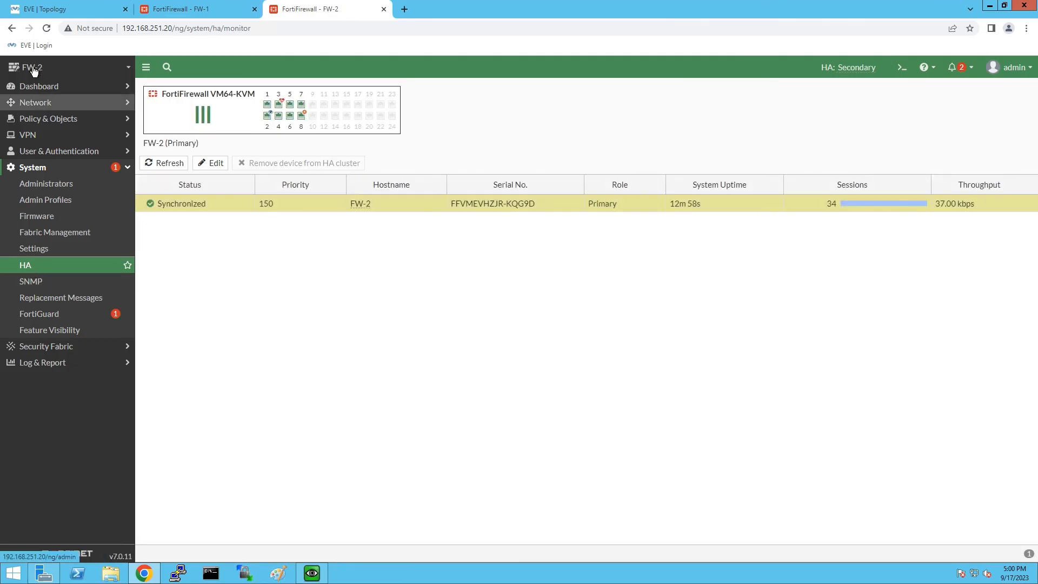
click(46, 28)
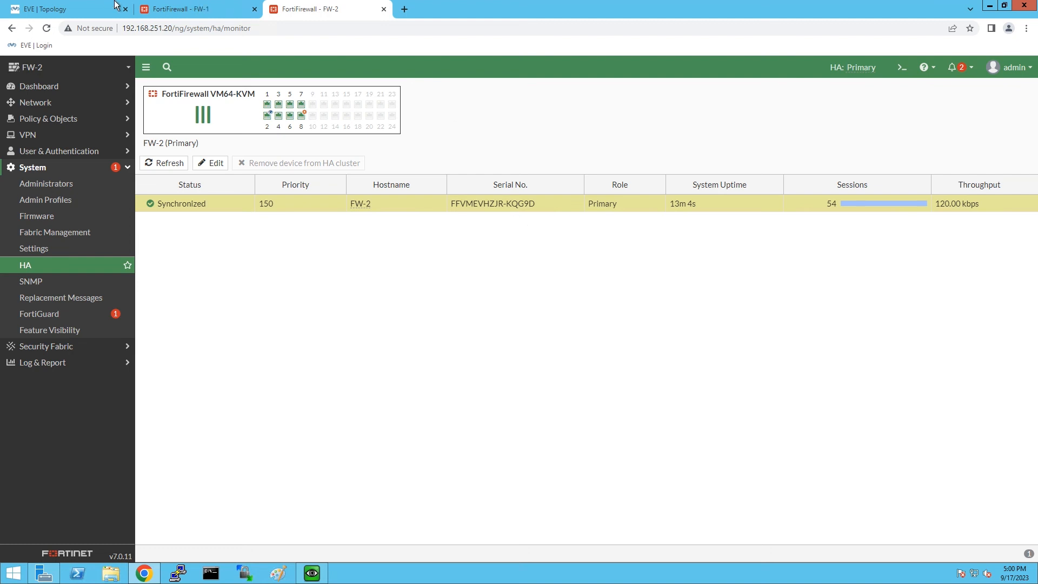
click(92, 8)
right_click(425, 357)
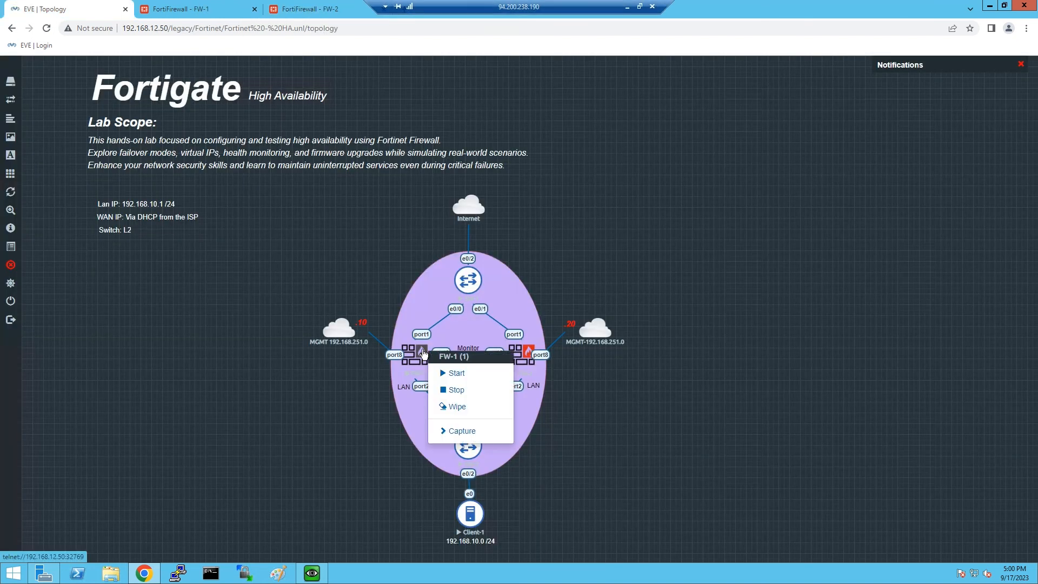
Start FW-1 again in EVE-NG and check Client-1's ping to 8.8.8.8 keeps running.
click(457, 373)
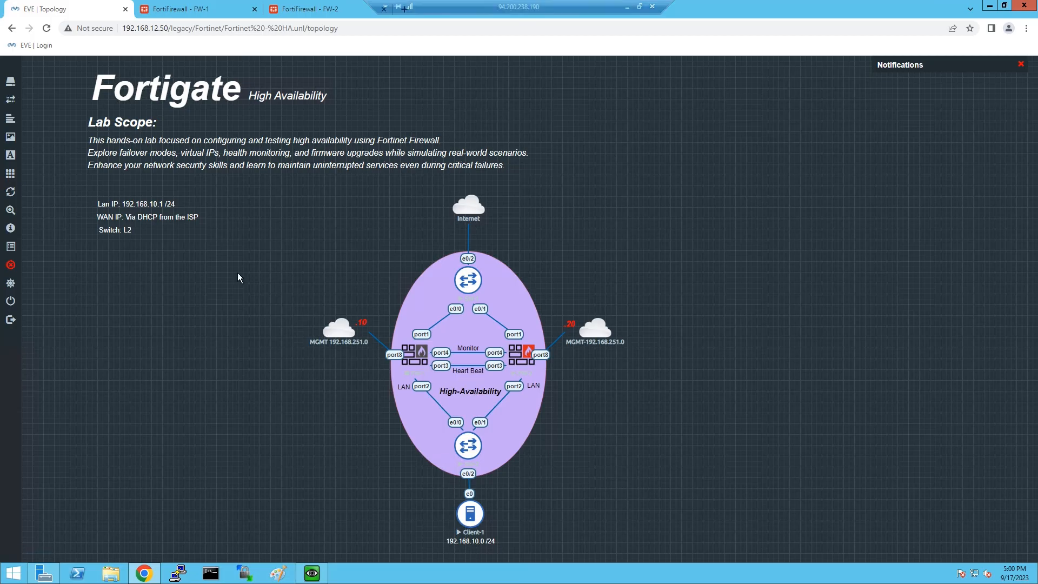
click(318, 10)
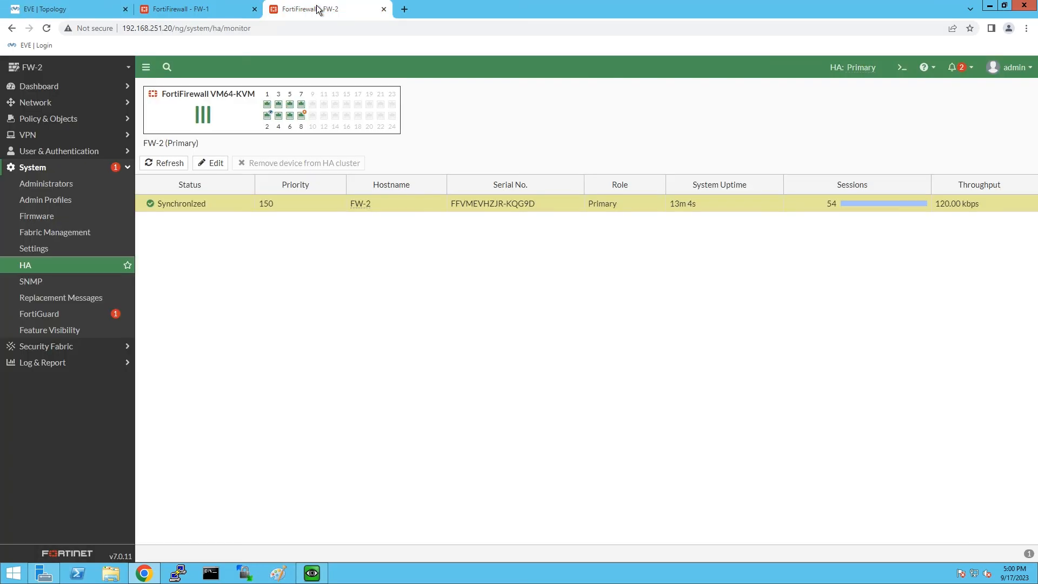
click(83, 8)
click(312, 575)
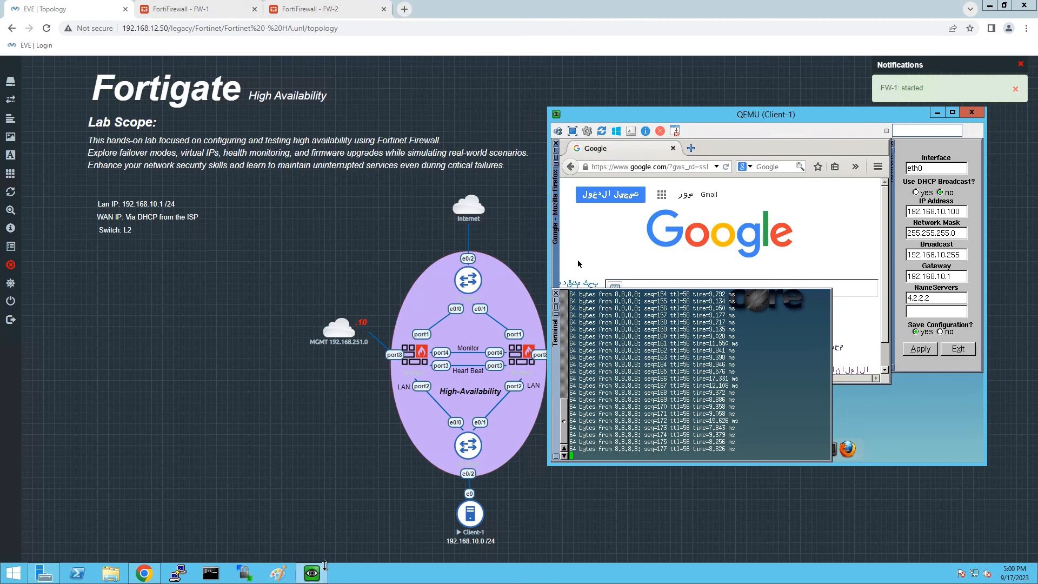
mouse_move(326, 572)
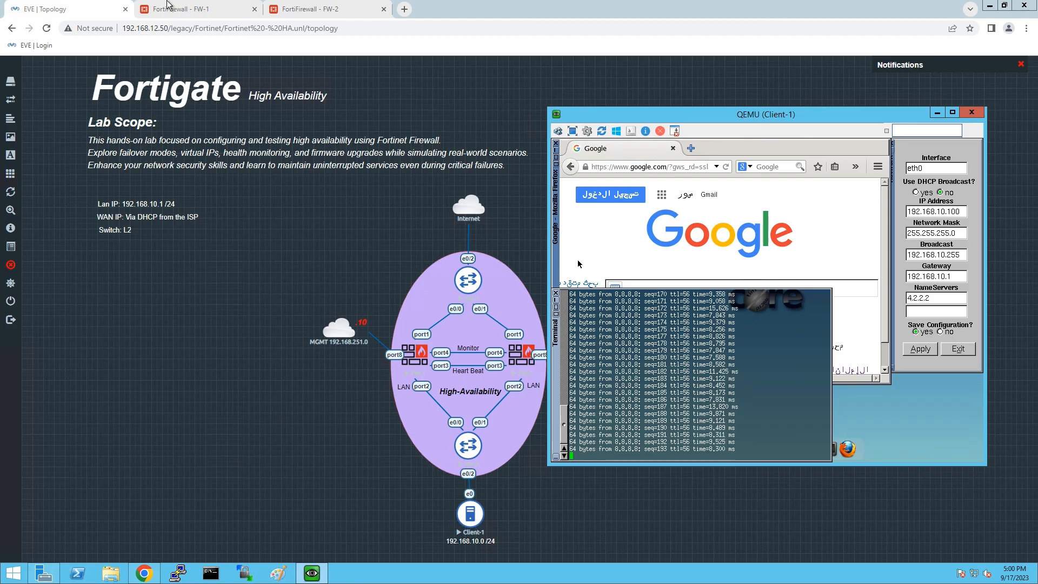
Point FW-1's tab to the bare address 192.168.251.10 and load it.
click(169, 7)
click(47, 28)
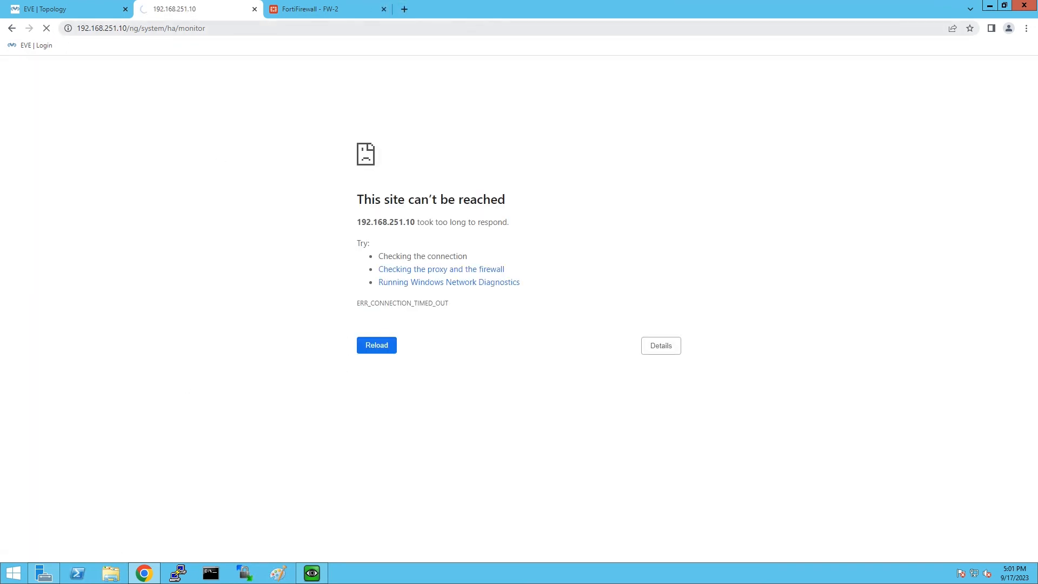
drag(281, 31, 133, 29)
key(BackSpace)
key(BackSpace)
key(Return)
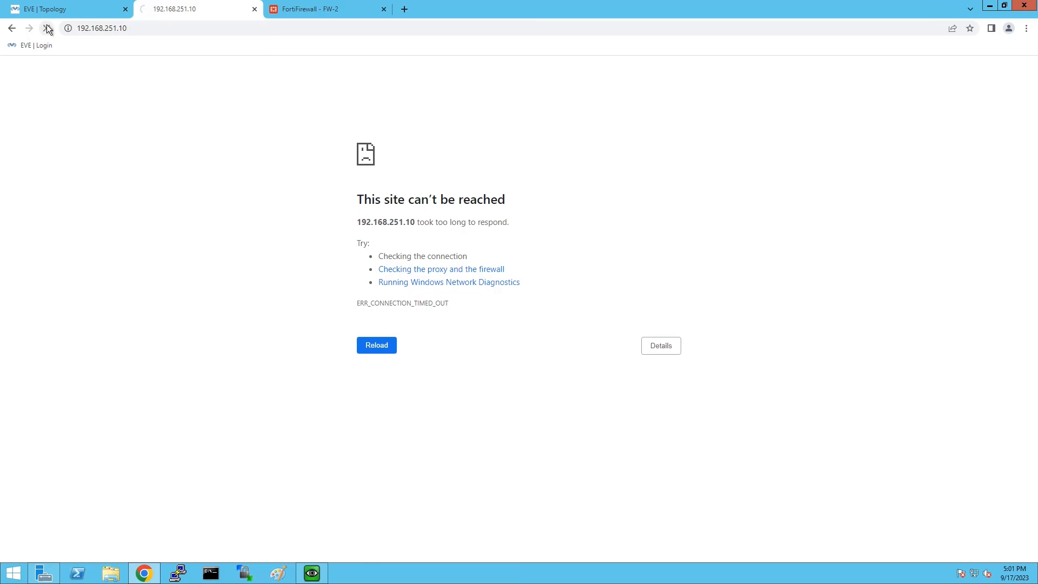
Retry FW-1's page and refresh FW-2's HA monitor to see FW-1 rejoined as Secondary.
click(64, 9)
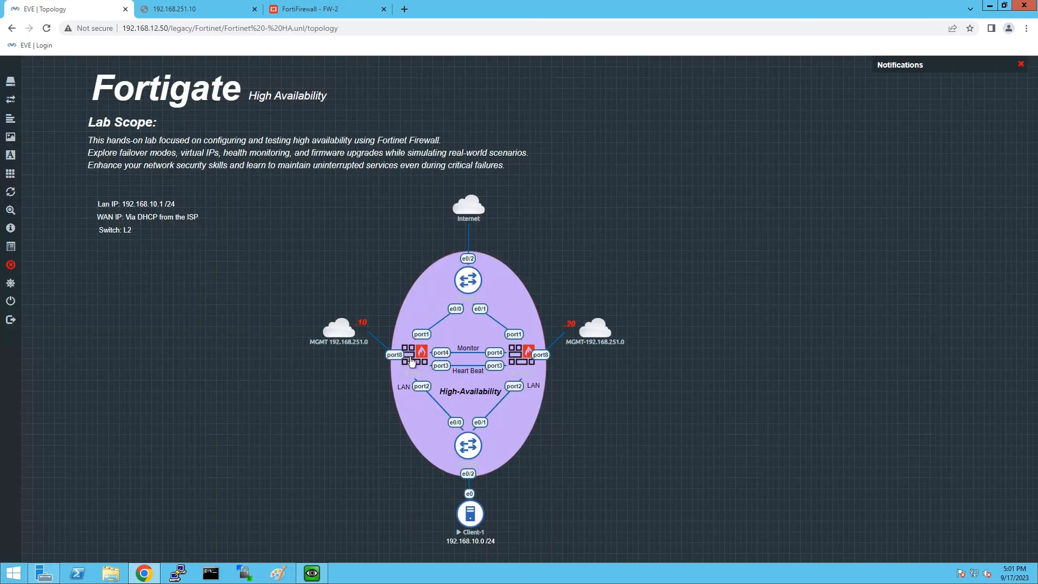
click(178, 9)
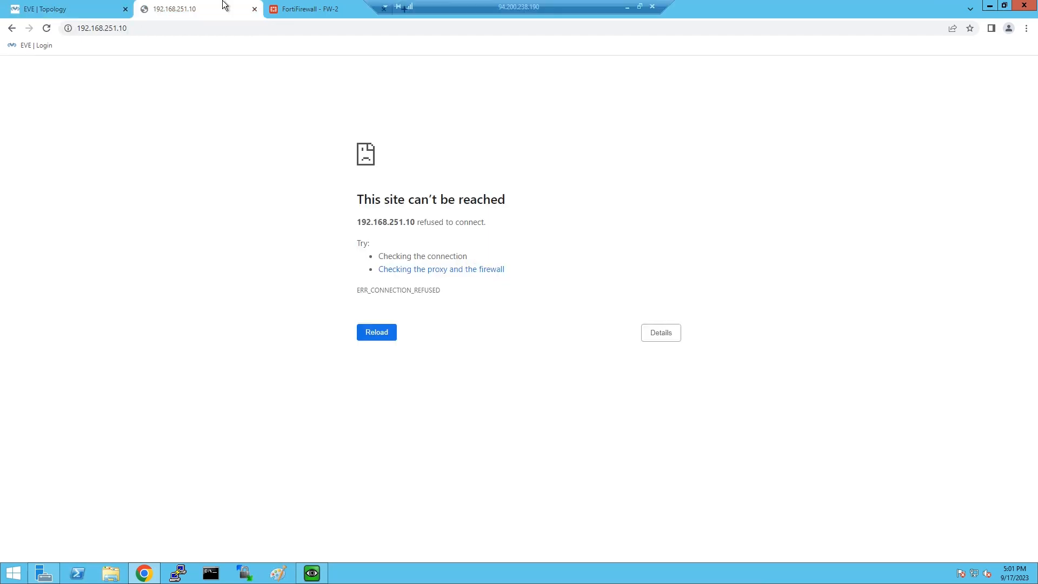
click(47, 30)
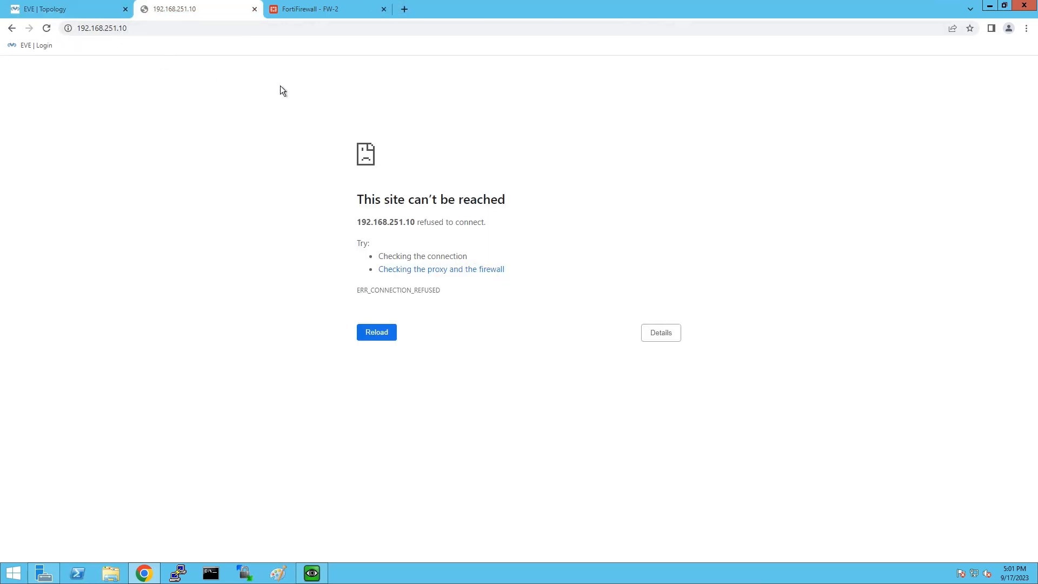
click(314, 7)
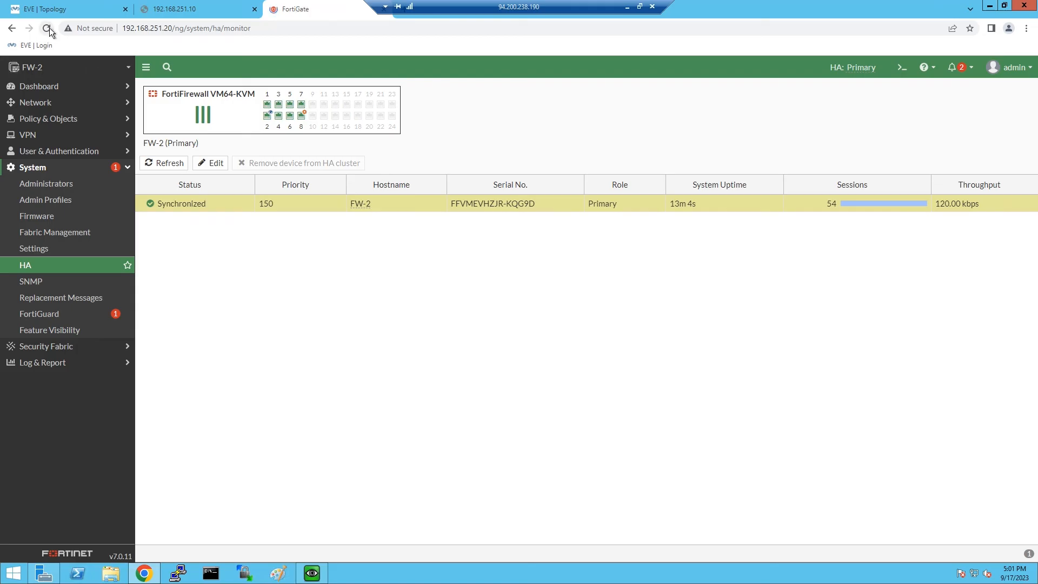
click(49, 28)
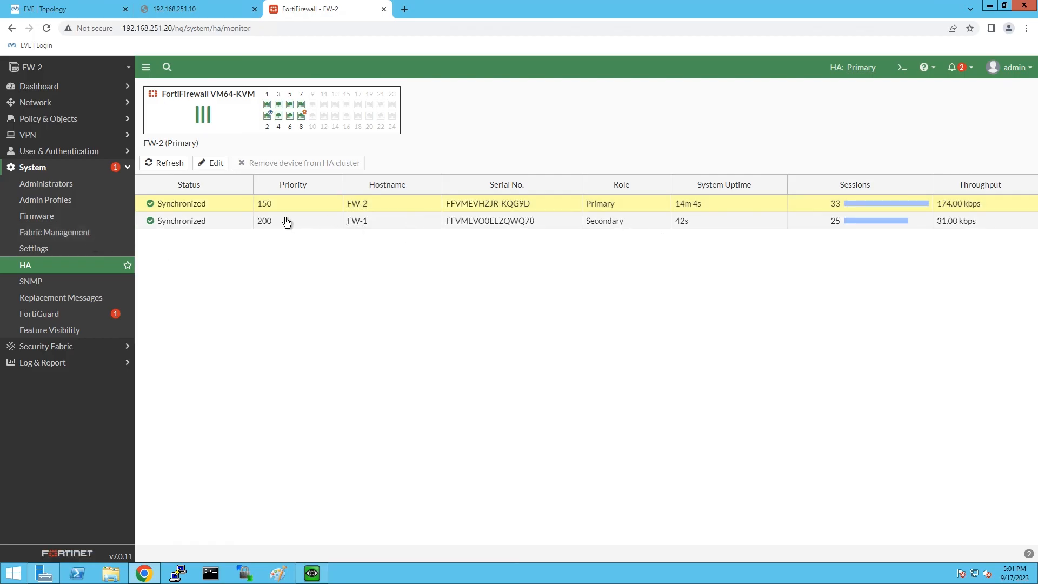
Reload FW-1's management page and sign in with the admin username and password.
click(194, 8)
click(43, 28)
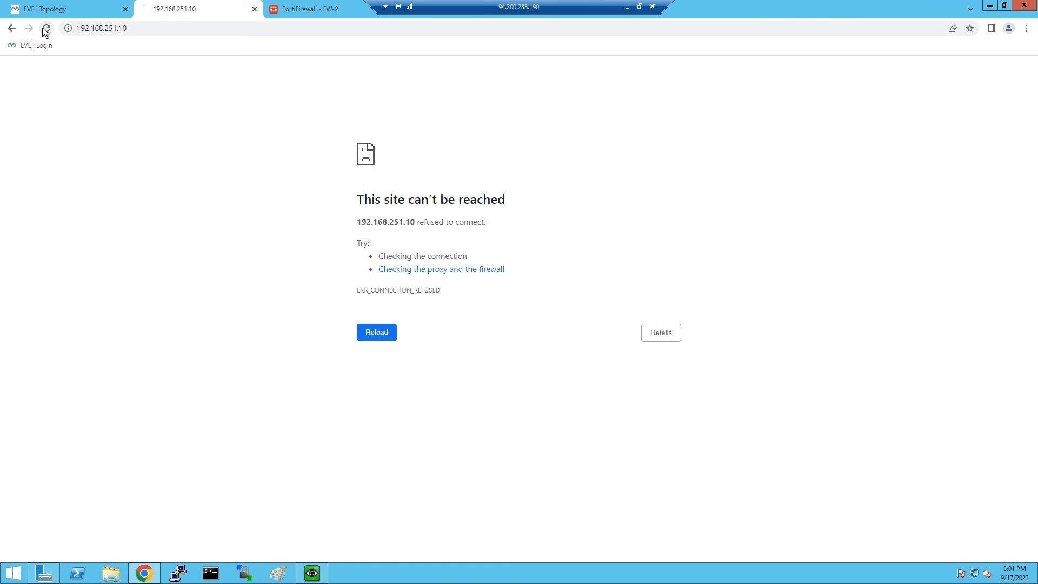
text(admin)
key(Tab)
text(ad)
key(Return)
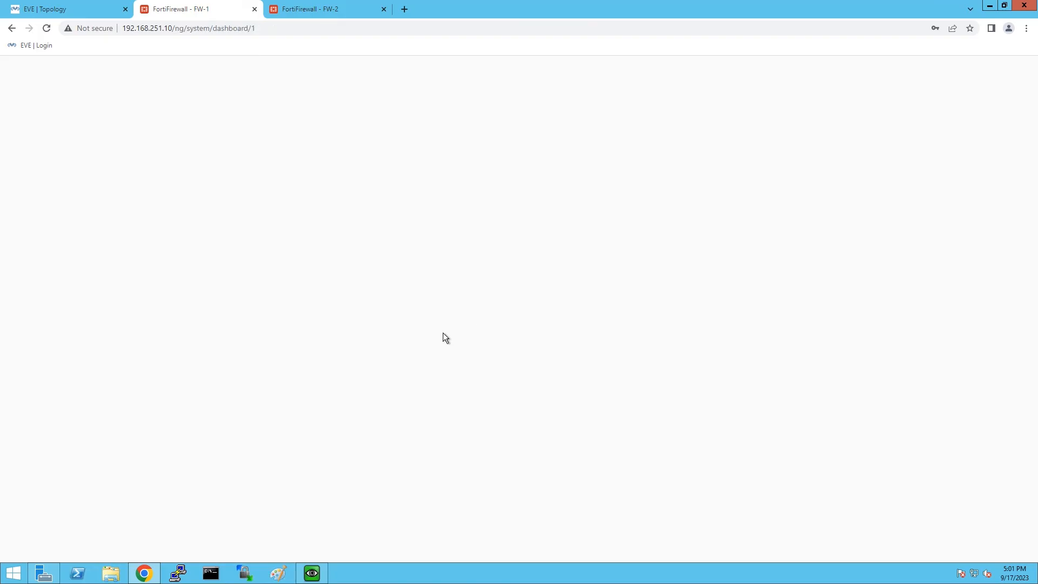
Open FW-1's System > HA page showing both members synchronized, then return to the topology.
mouse_move(846, 64)
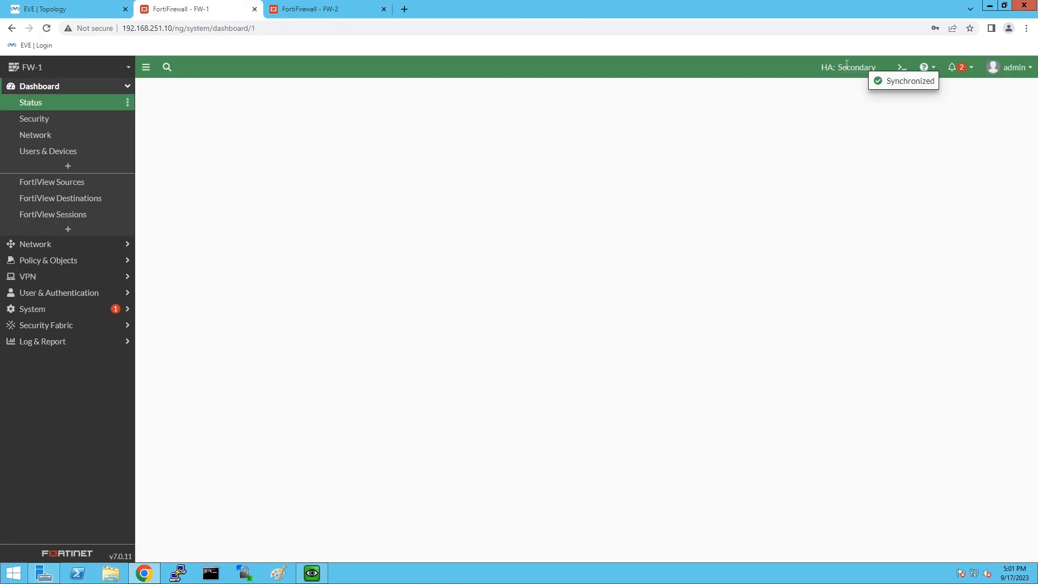
click(58, 311)
click(37, 268)
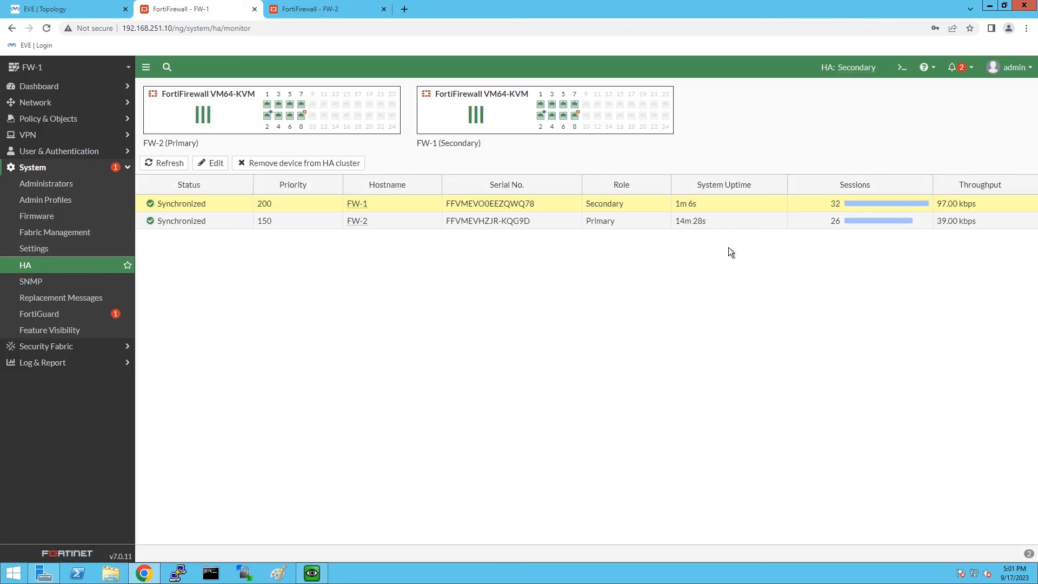
click(52, 4)
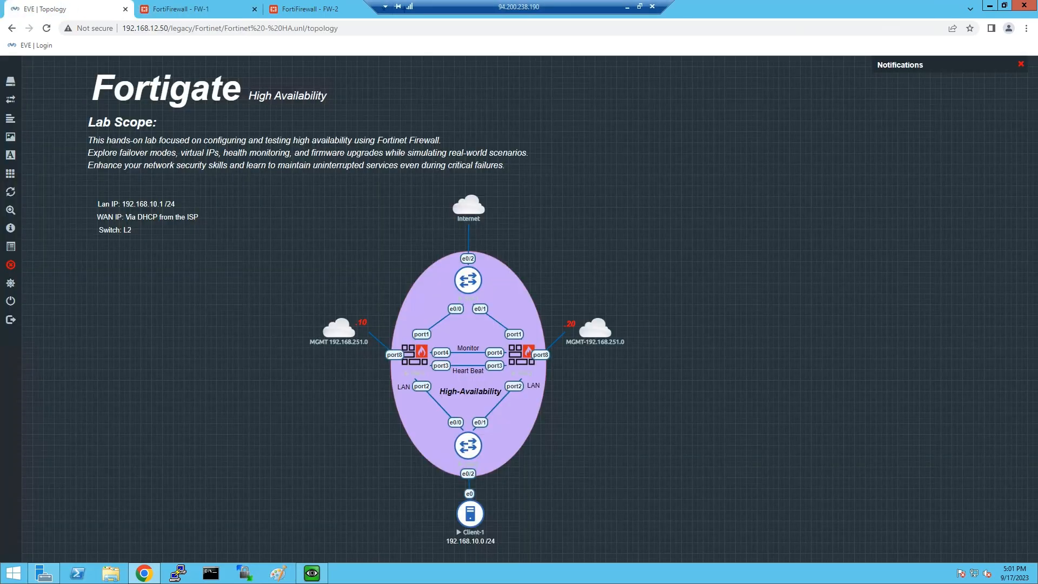
click(322, 574)
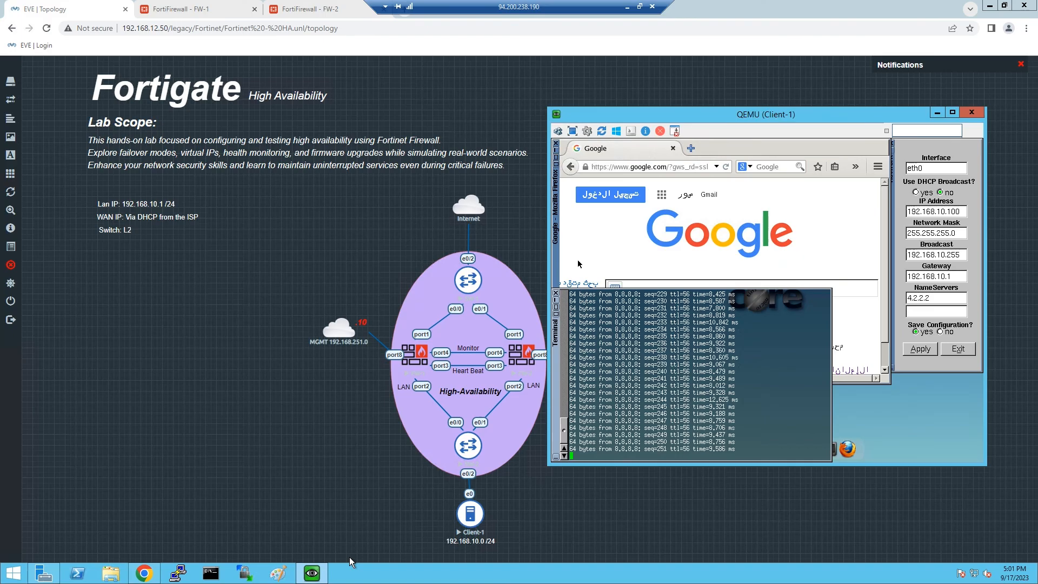
click(321, 573)
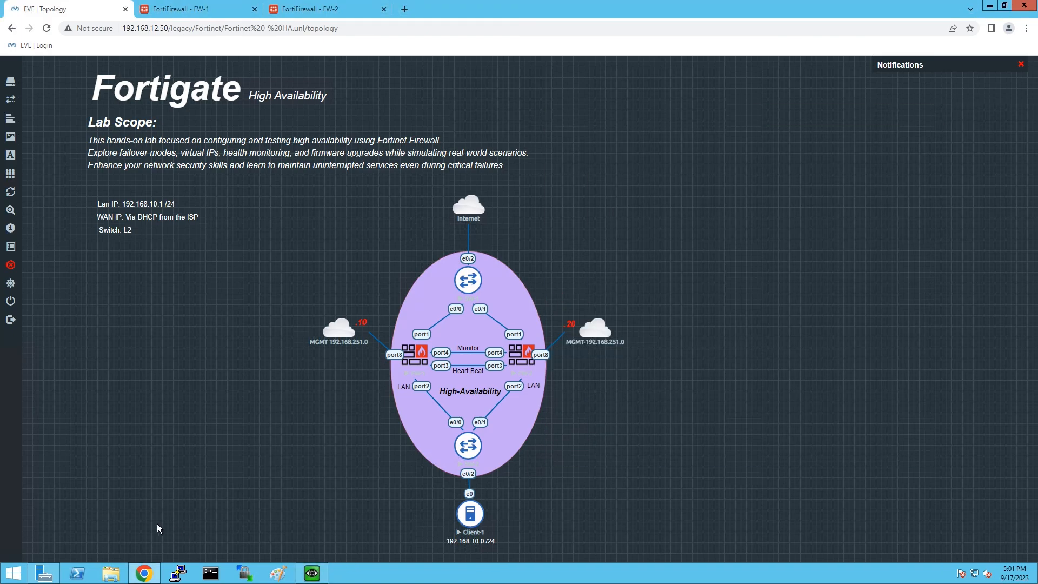